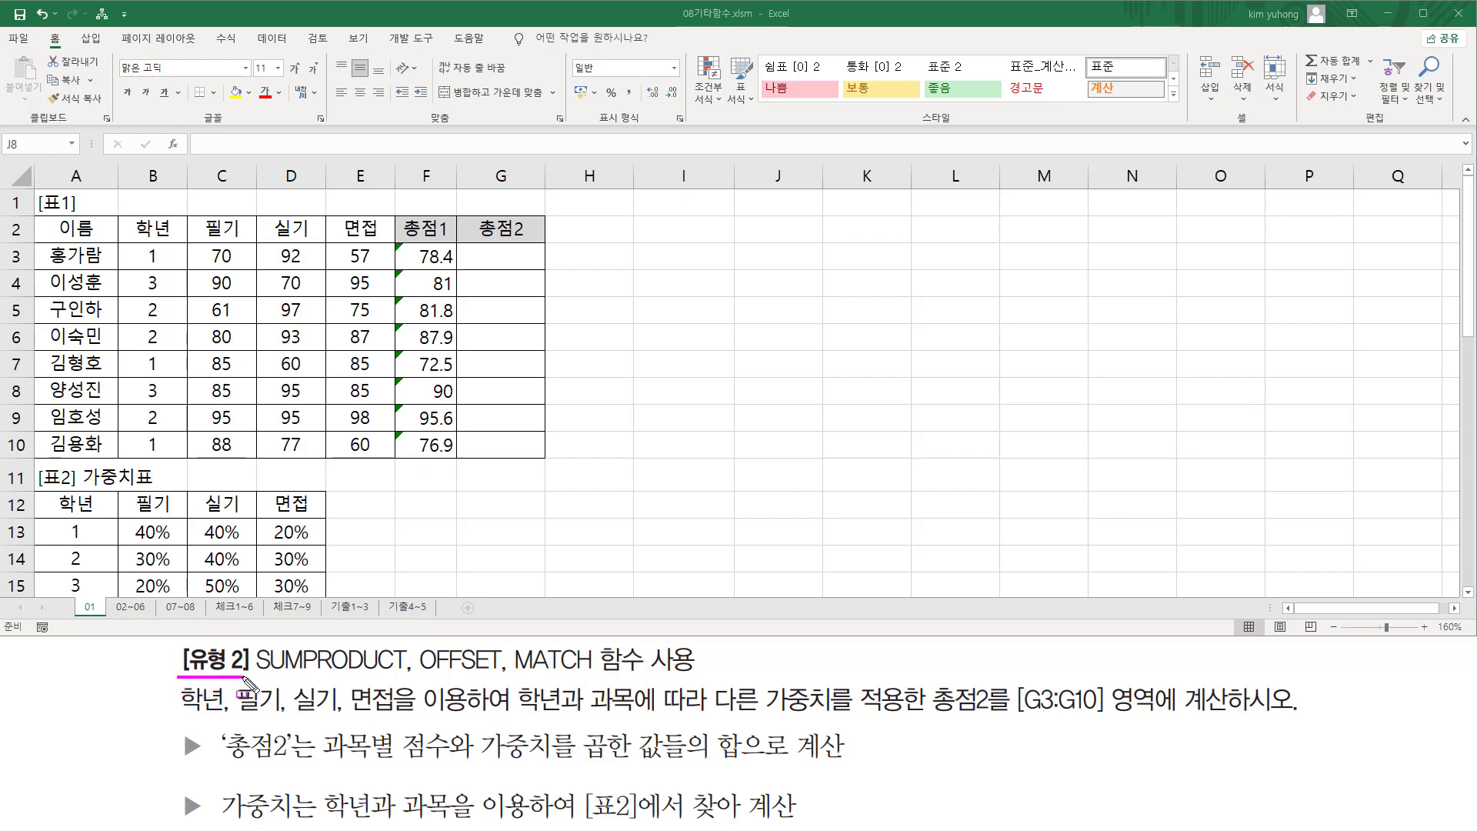
- Read the 유형 2 task and locate the 학년, score, weight and 총점2 ranges it refers to in [표1] and [표2]
{"action": "left_click_drag", "start_coordinate": [183, 716], "coordinate": [682, 714]}
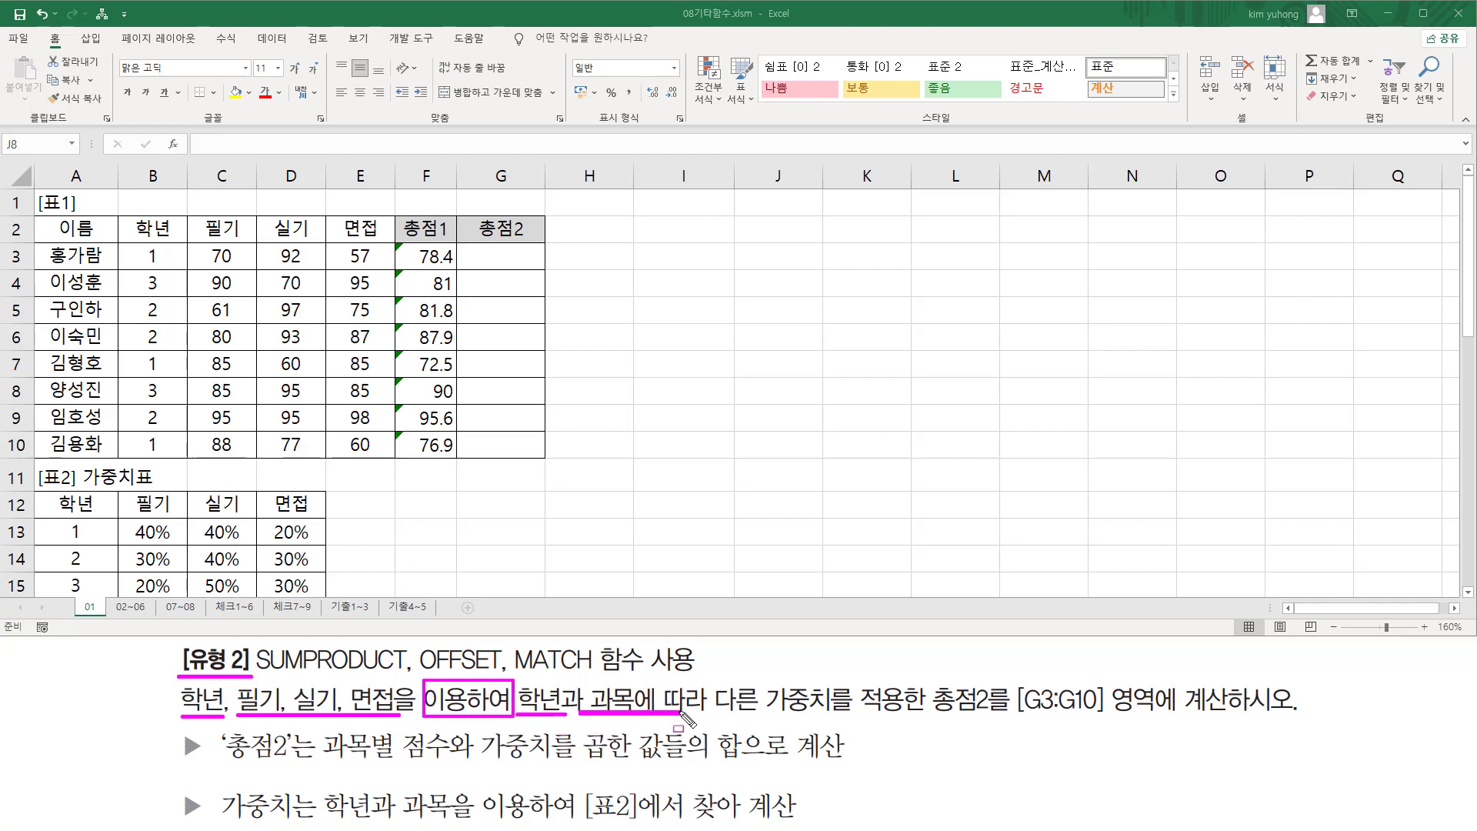
{"action": "mouse_move", "coordinate": [767, 683]}
{"action": "left_mouse_down"}
{"action": "mouse_move", "coordinate": [768, 719]}
{"action": "mouse_move", "coordinate": [1104, 717]}
{"action": "left_mouse_up"}
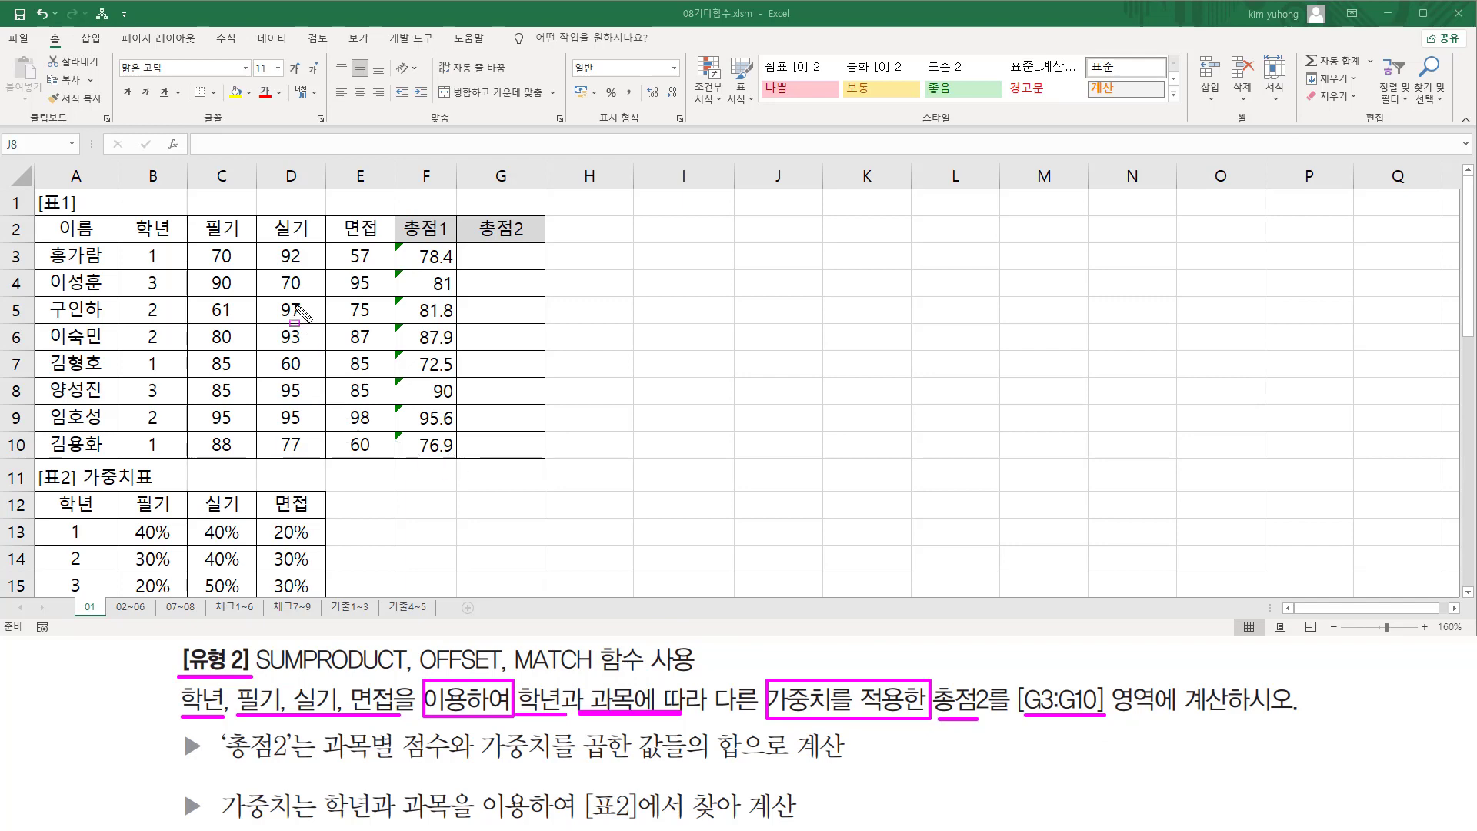
{"action": "mouse_move", "coordinate": [198, 243]}
{"action": "left_mouse_down"}
{"action": "mouse_move", "coordinate": [217, 266]}
{"action": "mouse_move", "coordinate": [386, 269]}
{"action": "mouse_move", "coordinate": [388, 339]}
{"action": "mouse_move", "coordinate": [323, 460]}
{"action": "mouse_move", "coordinate": [198, 248]}
{"action": "mouse_move", "coordinate": [155, 367]}
{"action": "mouse_move", "coordinate": [173, 453]}
{"action": "left_mouse_up"}
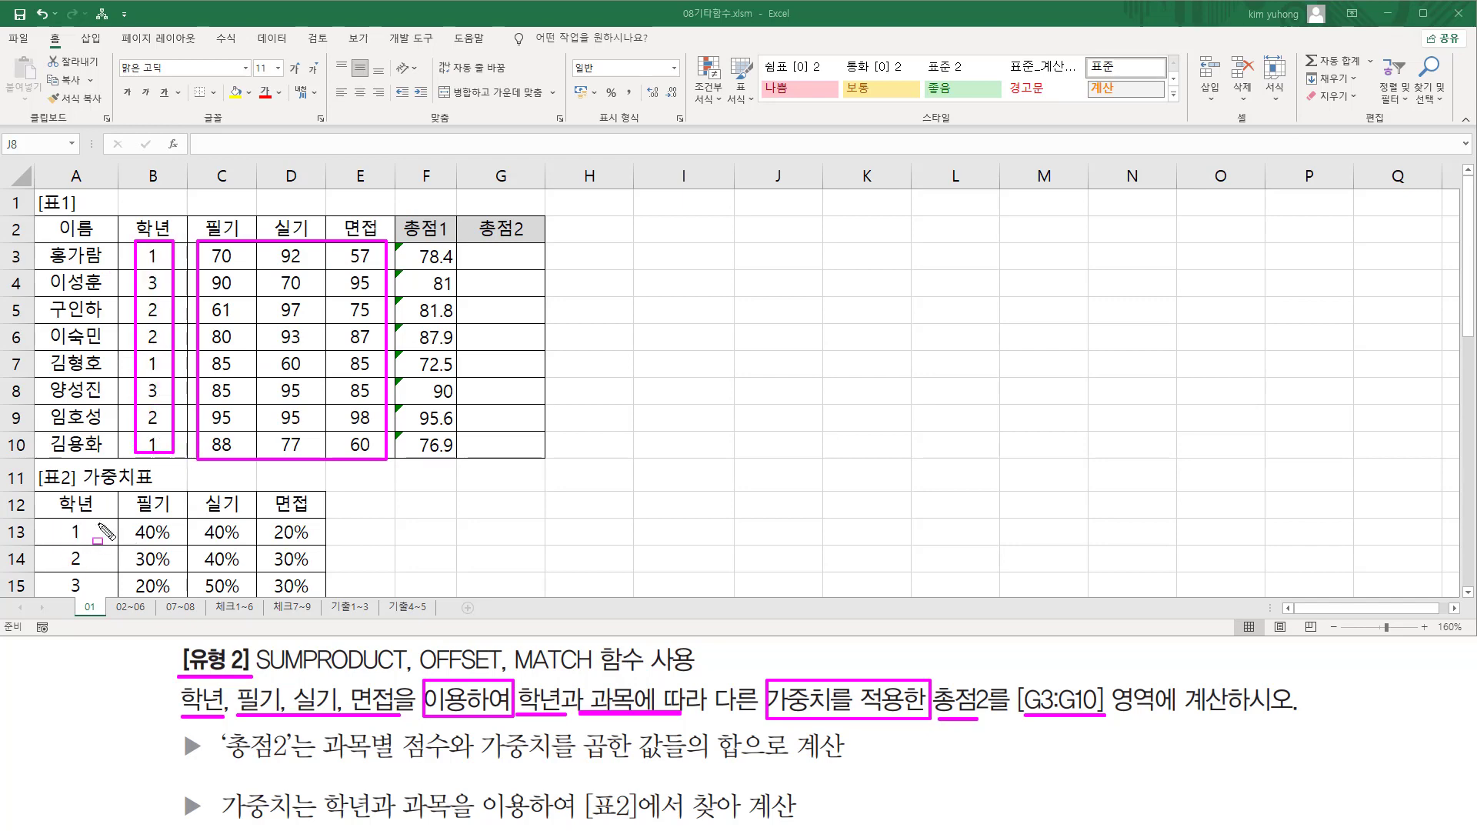
{"action": "mouse_move", "coordinate": [120, 523]}
{"action": "left_mouse_down"}
{"action": "mouse_move", "coordinate": [219, 594]}
{"action": "mouse_move", "coordinate": [318, 597]}
{"action": "left_mouse_up"}
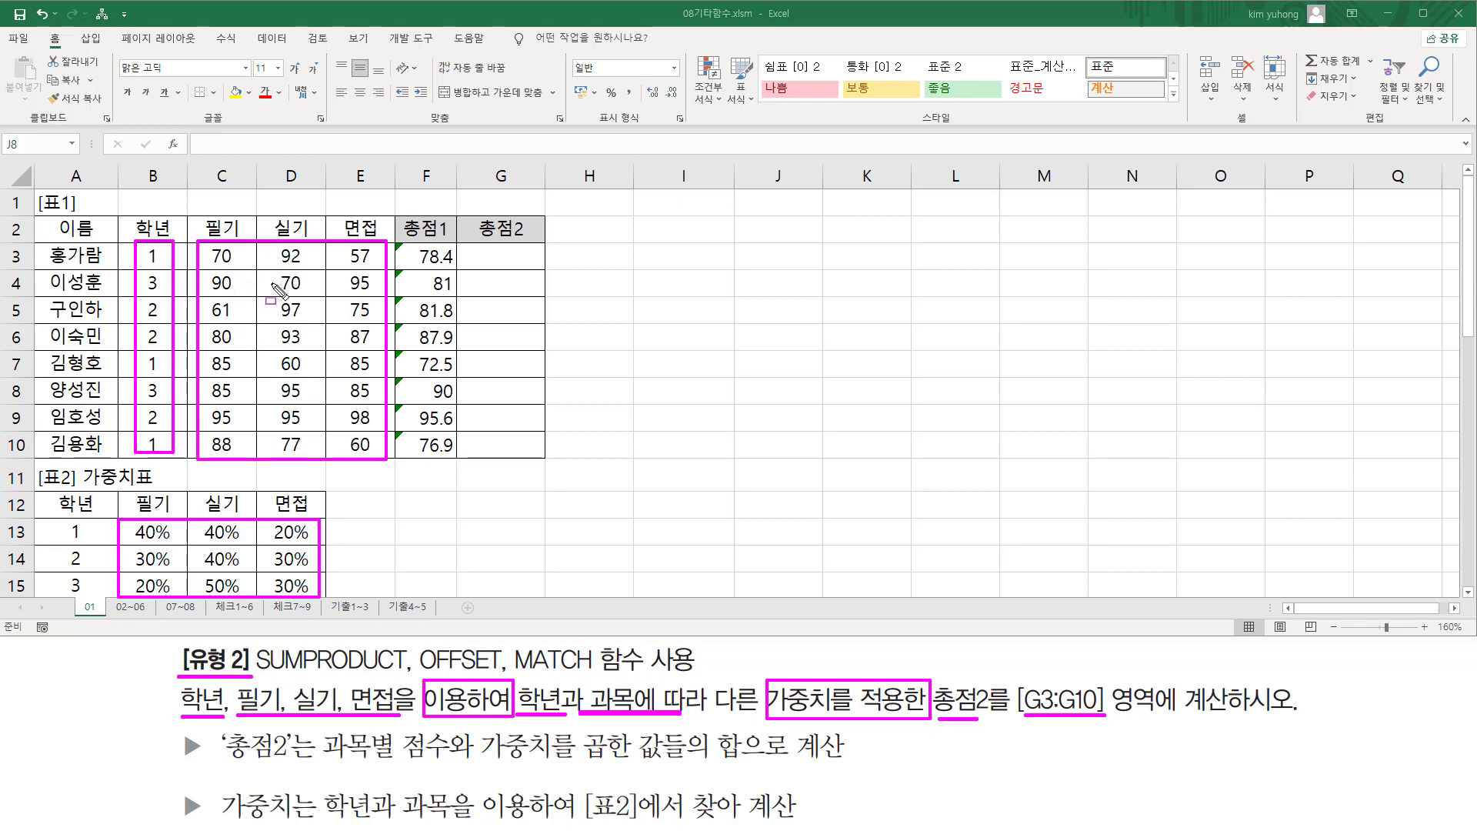
{"action": "left_click_drag", "start_coordinate": [473, 250], "coordinate": [537, 449]}
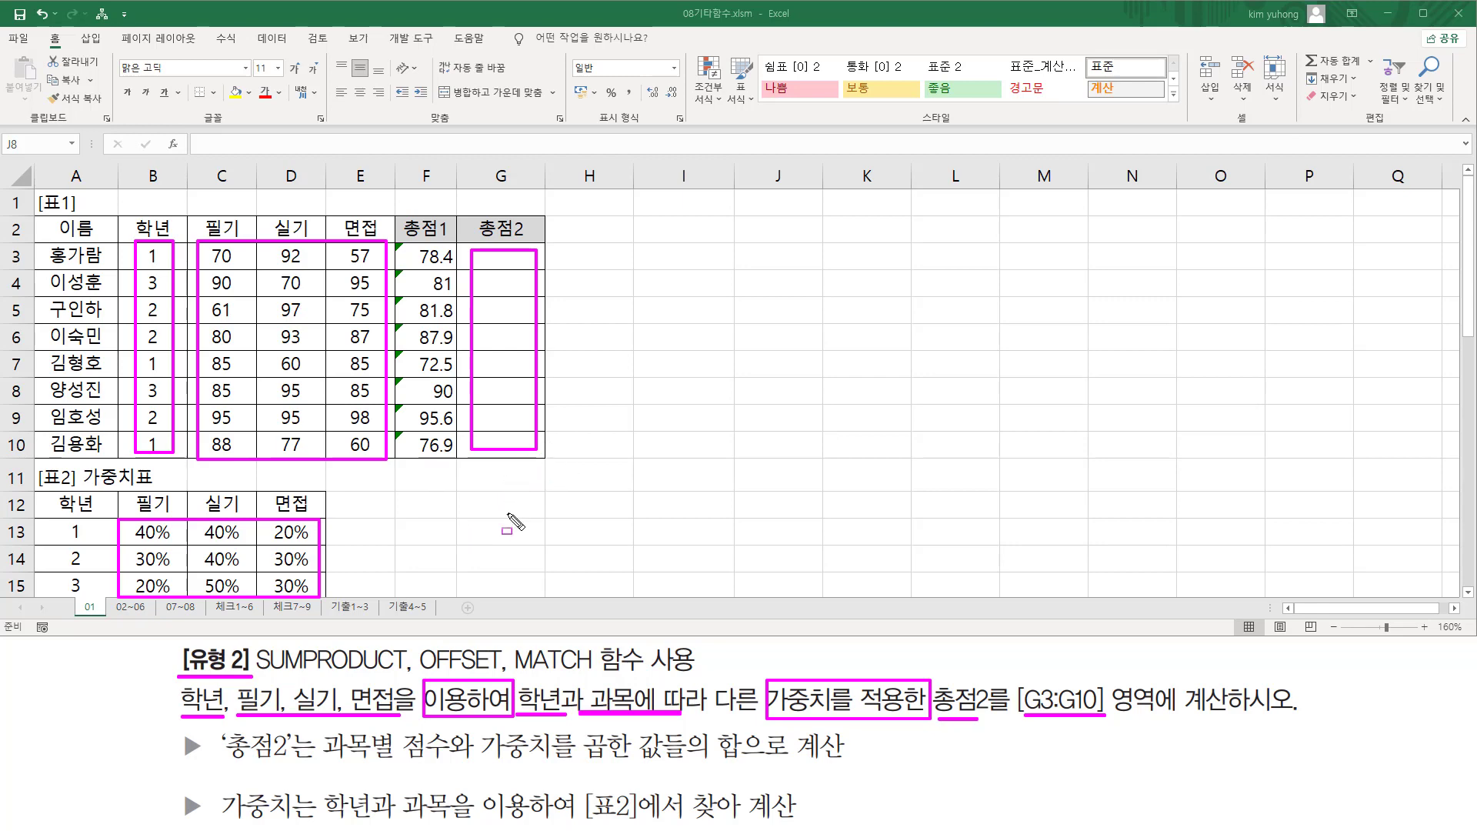
{"action": "mouse_move", "coordinate": [318, 791]}
{"action": "left_mouse_down"}
{"action": "mouse_move", "coordinate": [360, 827]}
{"action": "mouse_move", "coordinate": [805, 827]}
{"action": "left_mouse_up"}
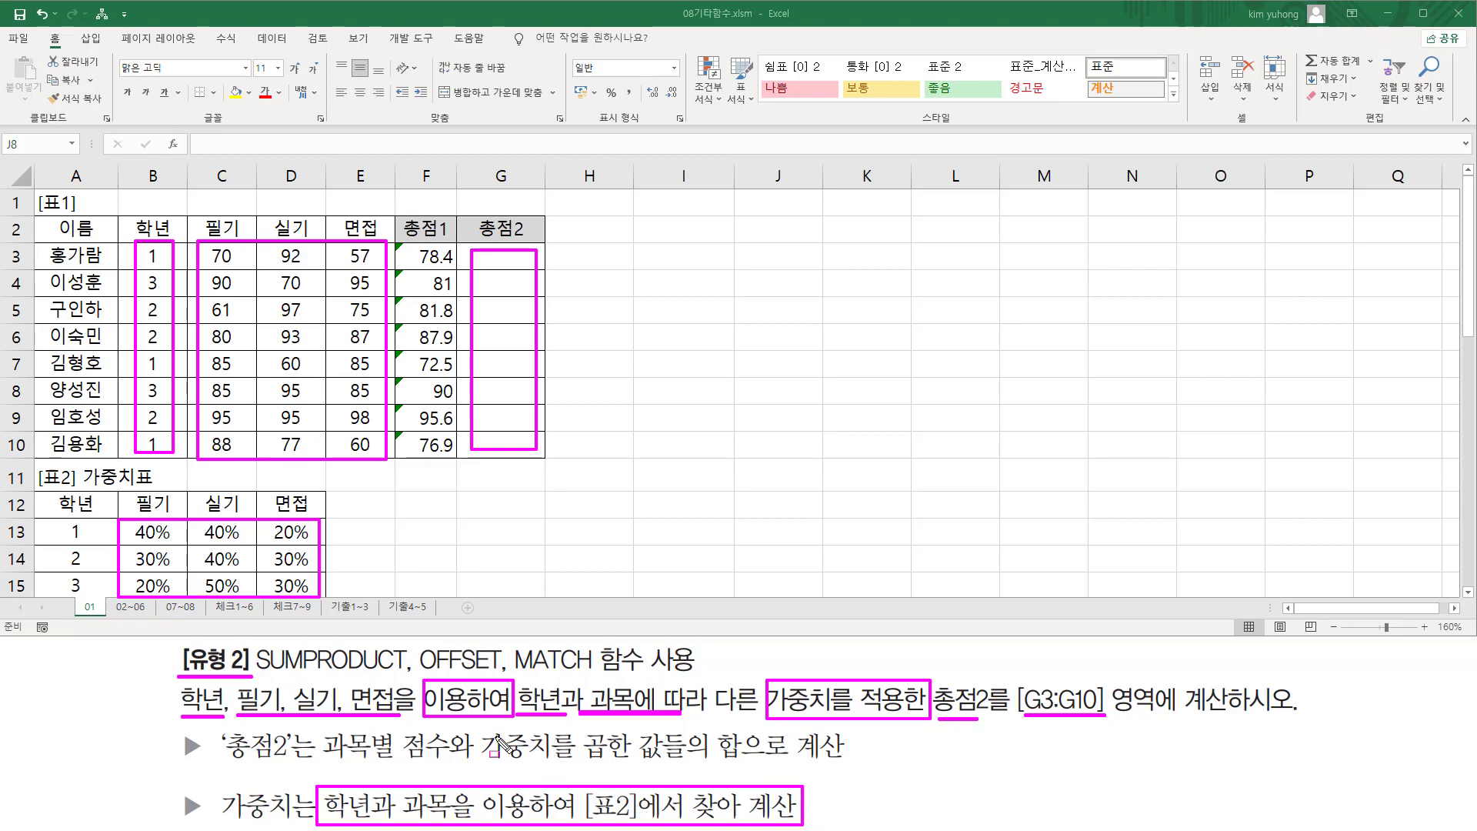
{"action": "left_click_drag", "start_coordinate": [259, 671], "coordinate": [406, 671]}
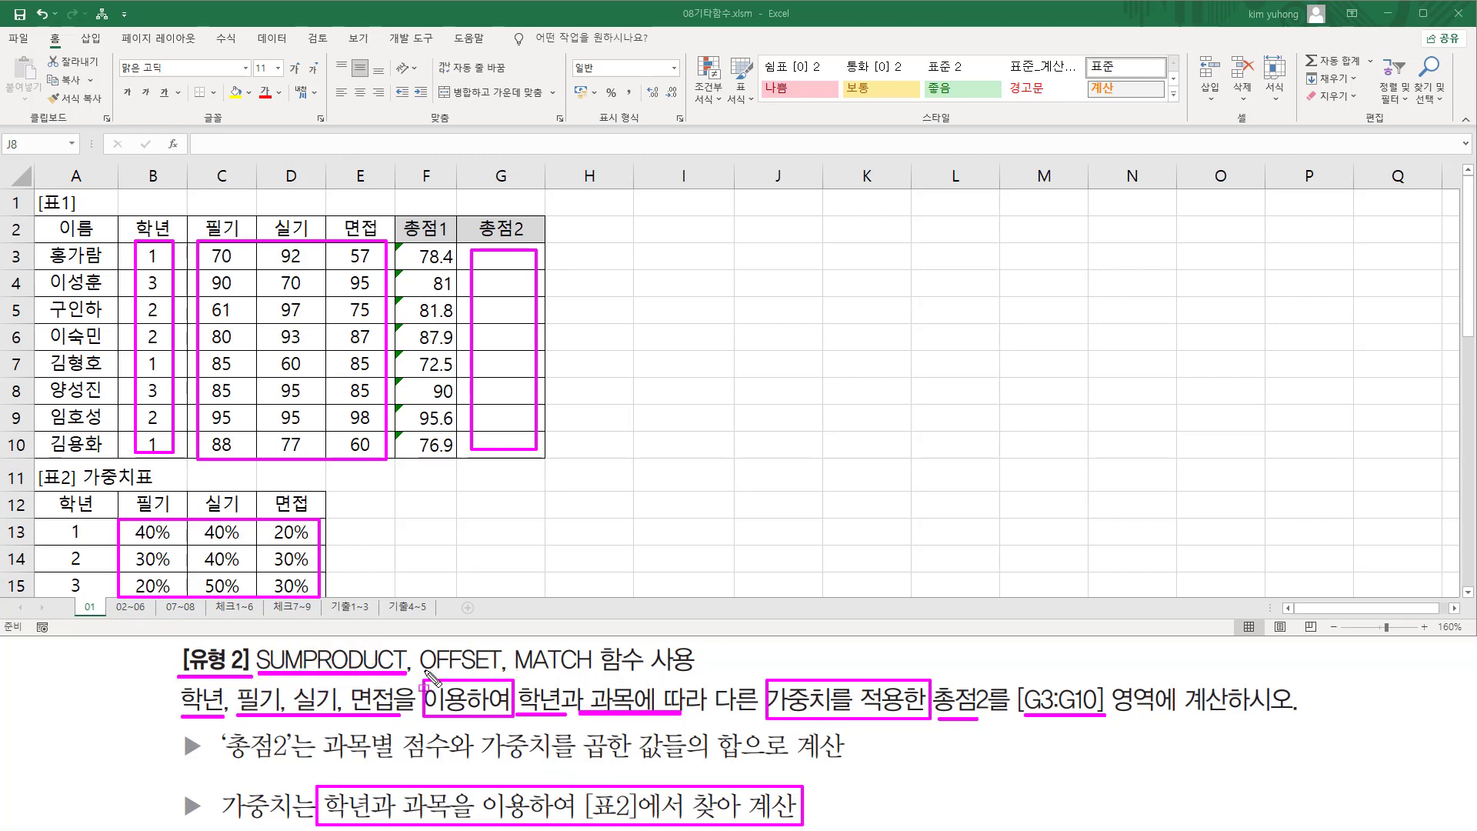
{"action": "left_click_drag", "start_coordinate": [424, 672], "coordinate": [594, 677]}
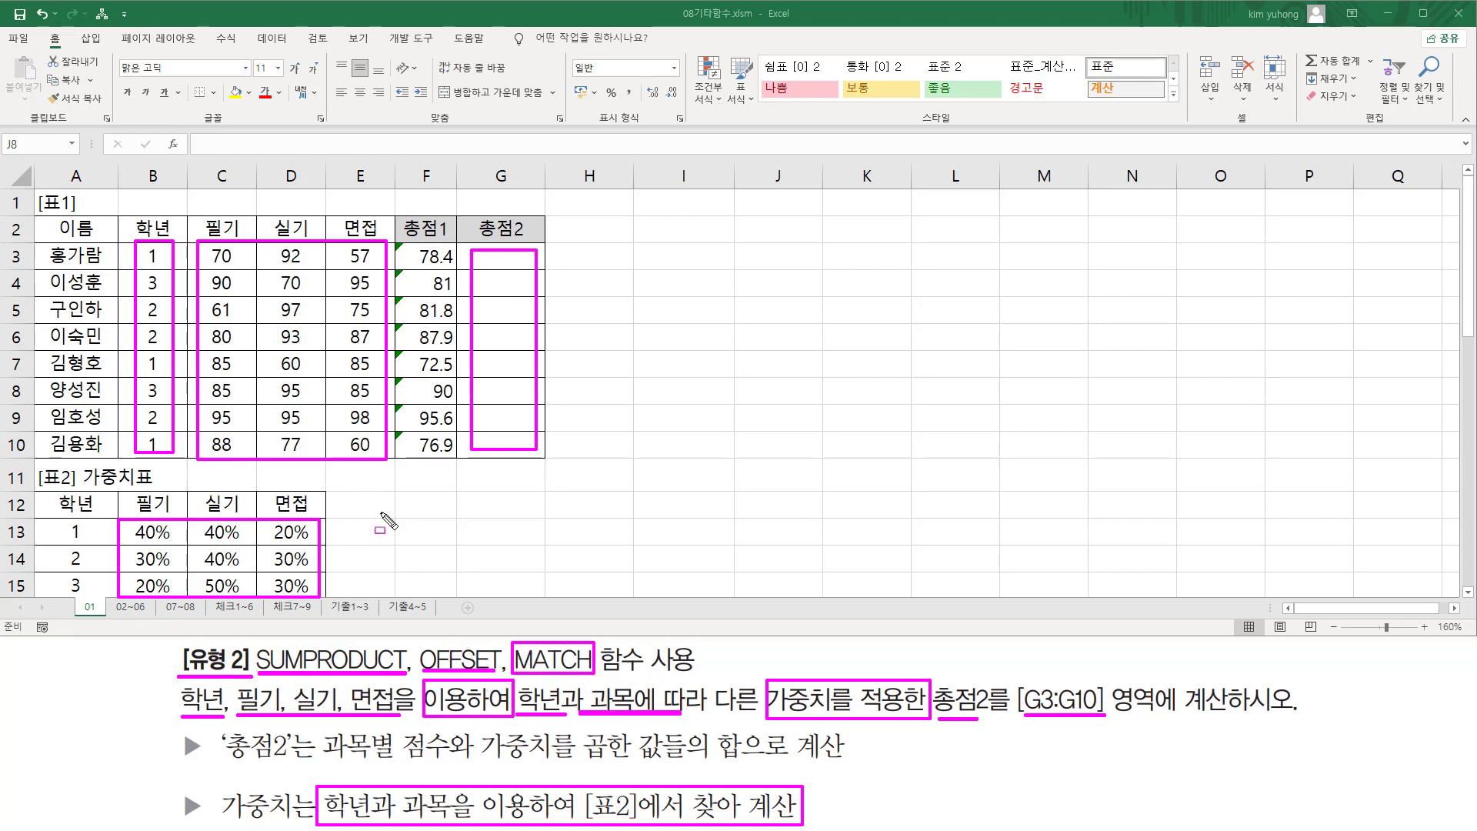
{"action": "key", "text": "Escape"}
- Examine how the 학년 values in [표1] correspond to the weight rows in [표2] that OFFSET has to return
{"action": "left_click_drag", "start_coordinate": [135, 258], "coordinate": [174, 267]}
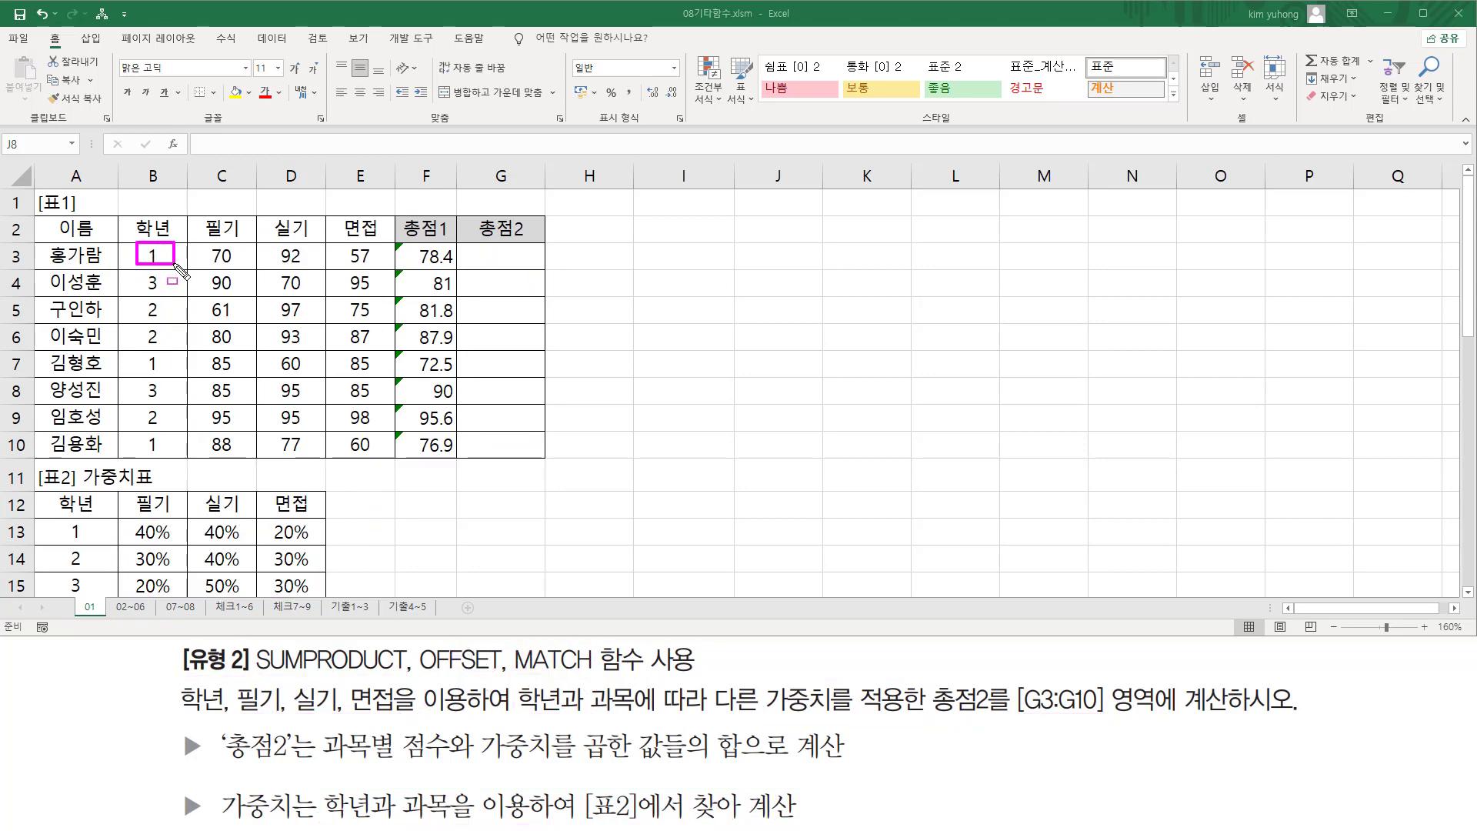
{"action": "left_click_drag", "start_coordinate": [38, 521], "coordinate": [114, 597]}
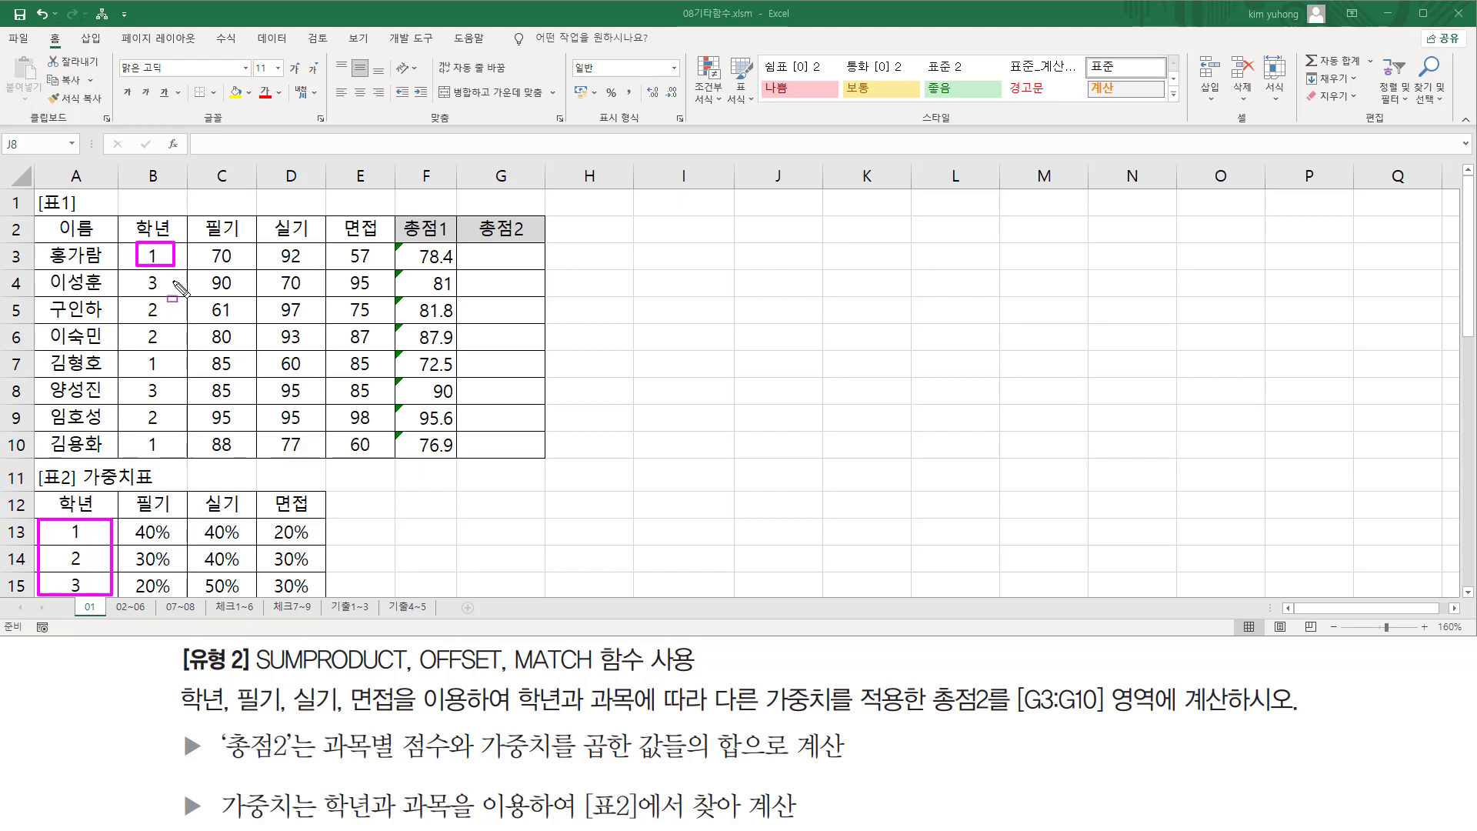
{"action": "mouse_move", "coordinate": [140, 269]}
{"action": "left_mouse_down"}
{"action": "mouse_move", "coordinate": [170, 294]}
{"action": "mouse_move", "coordinate": [141, 320]}
{"action": "mouse_move", "coordinate": [183, 324]}
{"action": "left_mouse_up"}
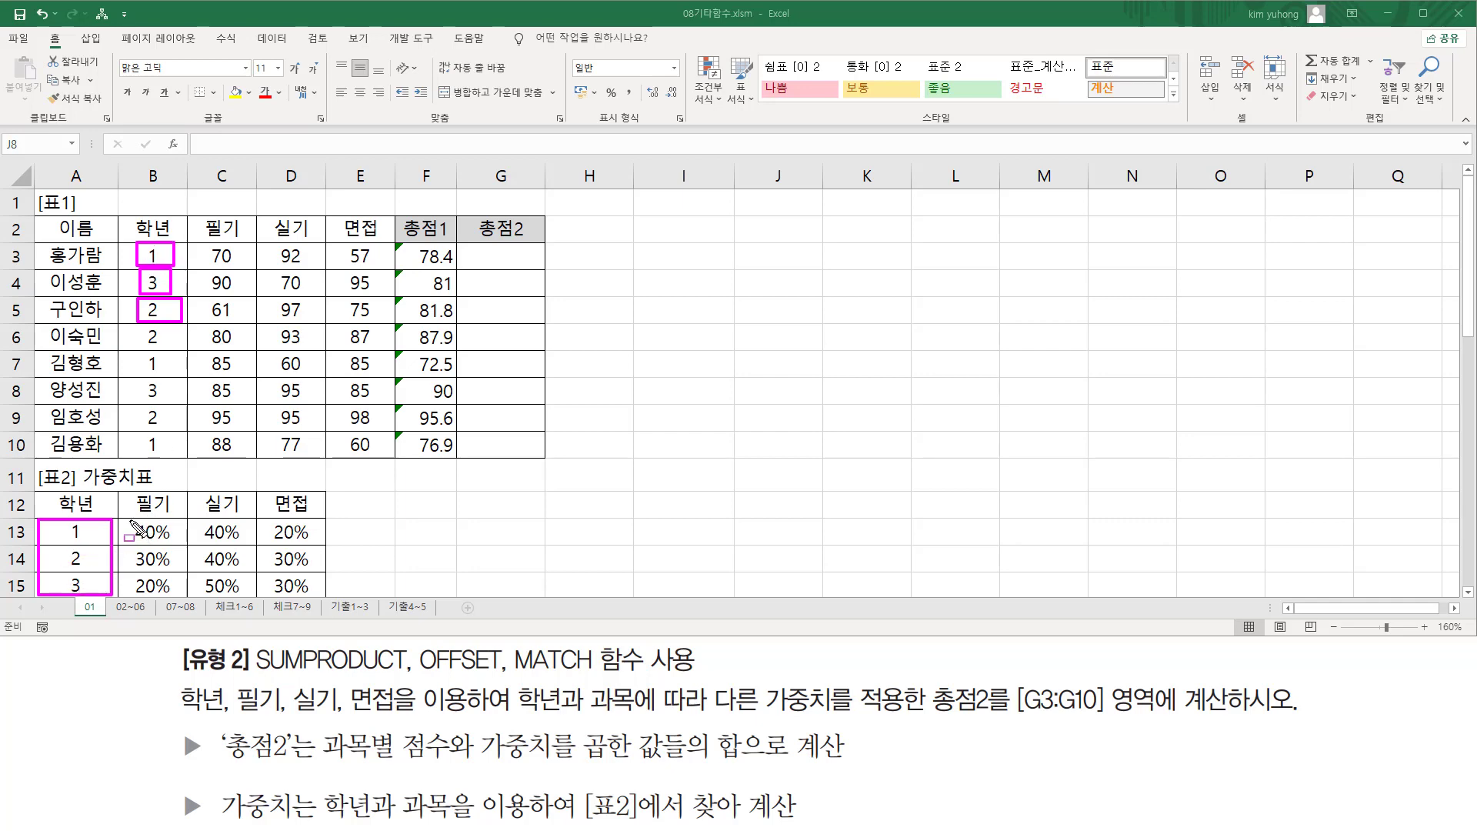
{"action": "mouse_move", "coordinate": [132, 524]}
{"action": "left_mouse_down"}
{"action": "mouse_move", "coordinate": [189, 550]}
{"action": "mouse_move", "coordinate": [291, 564]}
{"action": "mouse_move", "coordinate": [324, 543]}
{"action": "left_mouse_up"}
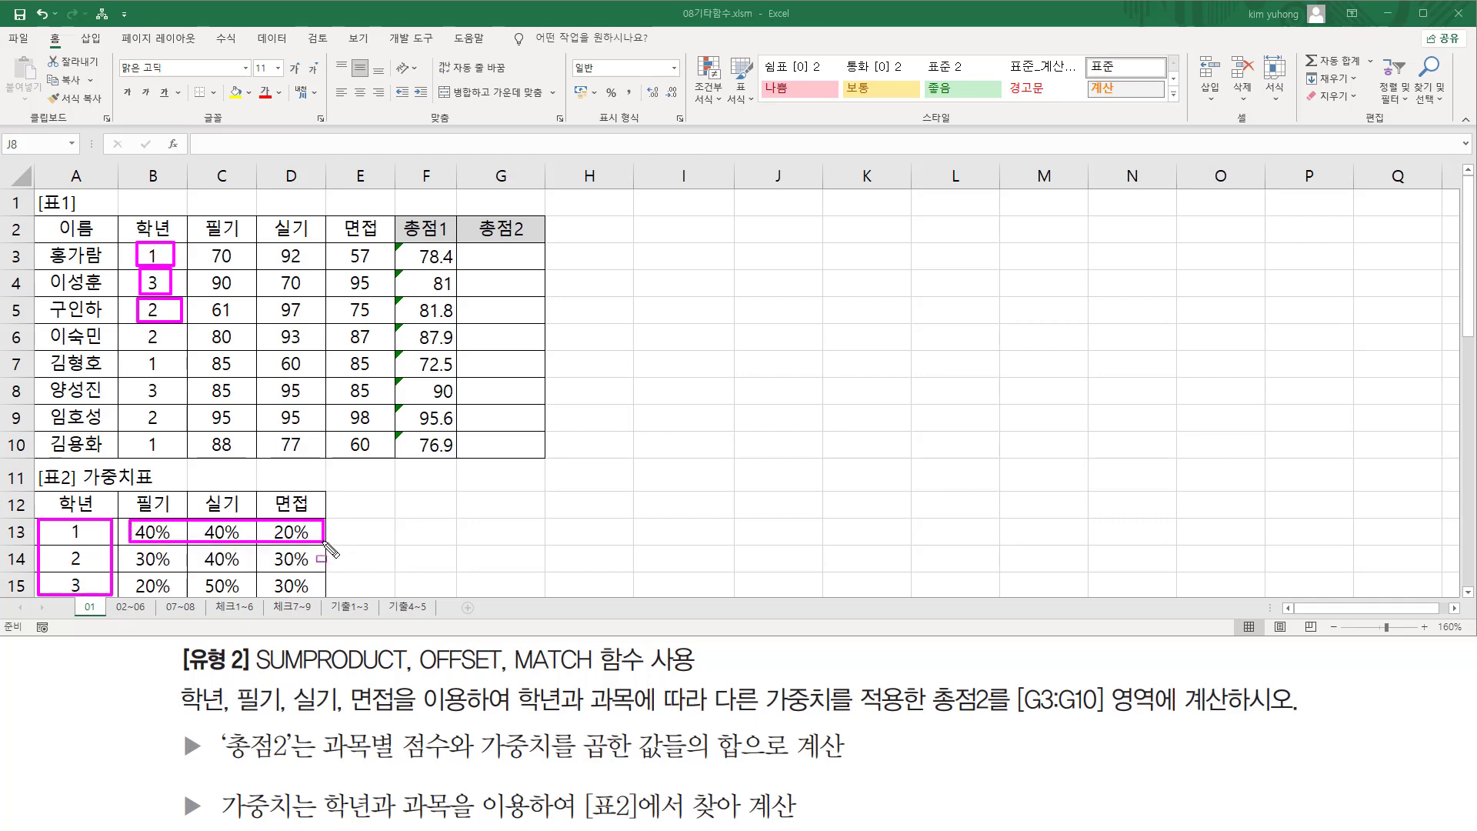
{"action": "left_click_drag", "start_coordinate": [130, 551], "coordinate": [311, 569]}
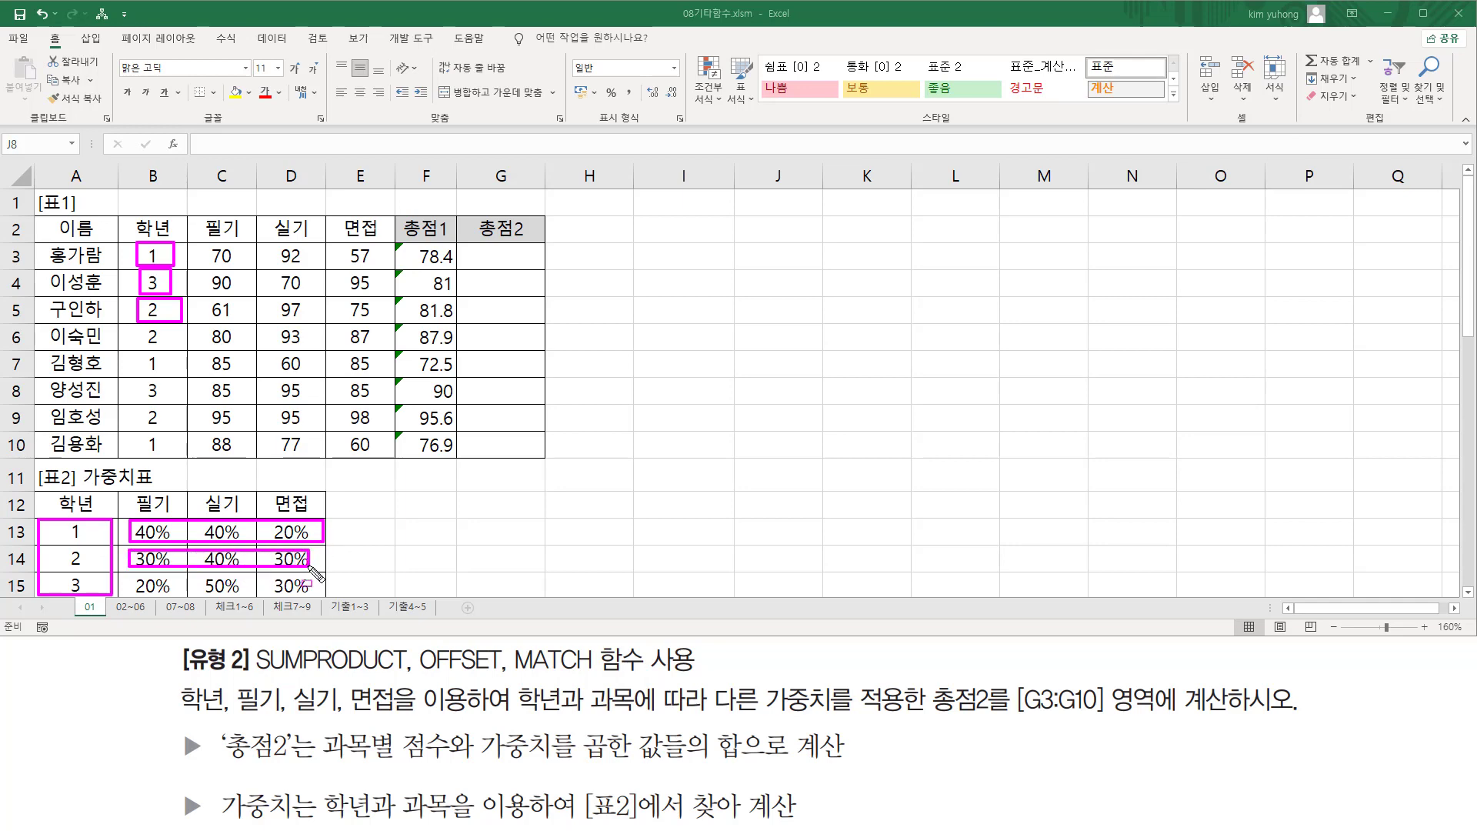
{"action": "left_click_drag", "start_coordinate": [129, 577], "coordinate": [320, 593]}
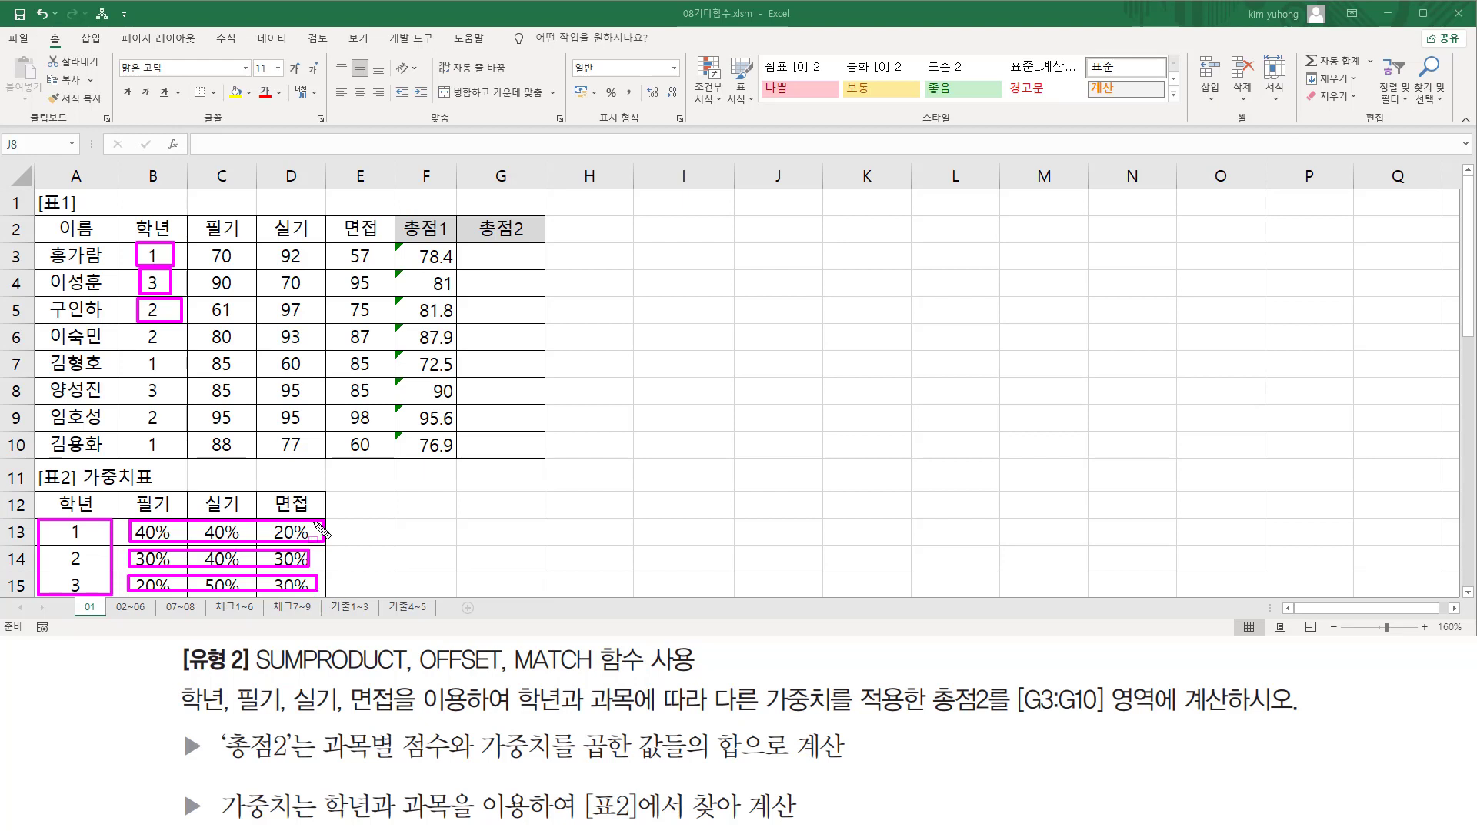
{"action": "mouse_move", "coordinate": [203, 244]}
{"action": "left_mouse_down"}
{"action": "mouse_move", "coordinate": [384, 278]}
{"action": "mouse_move", "coordinate": [378, 455]}
{"action": "left_mouse_up"}
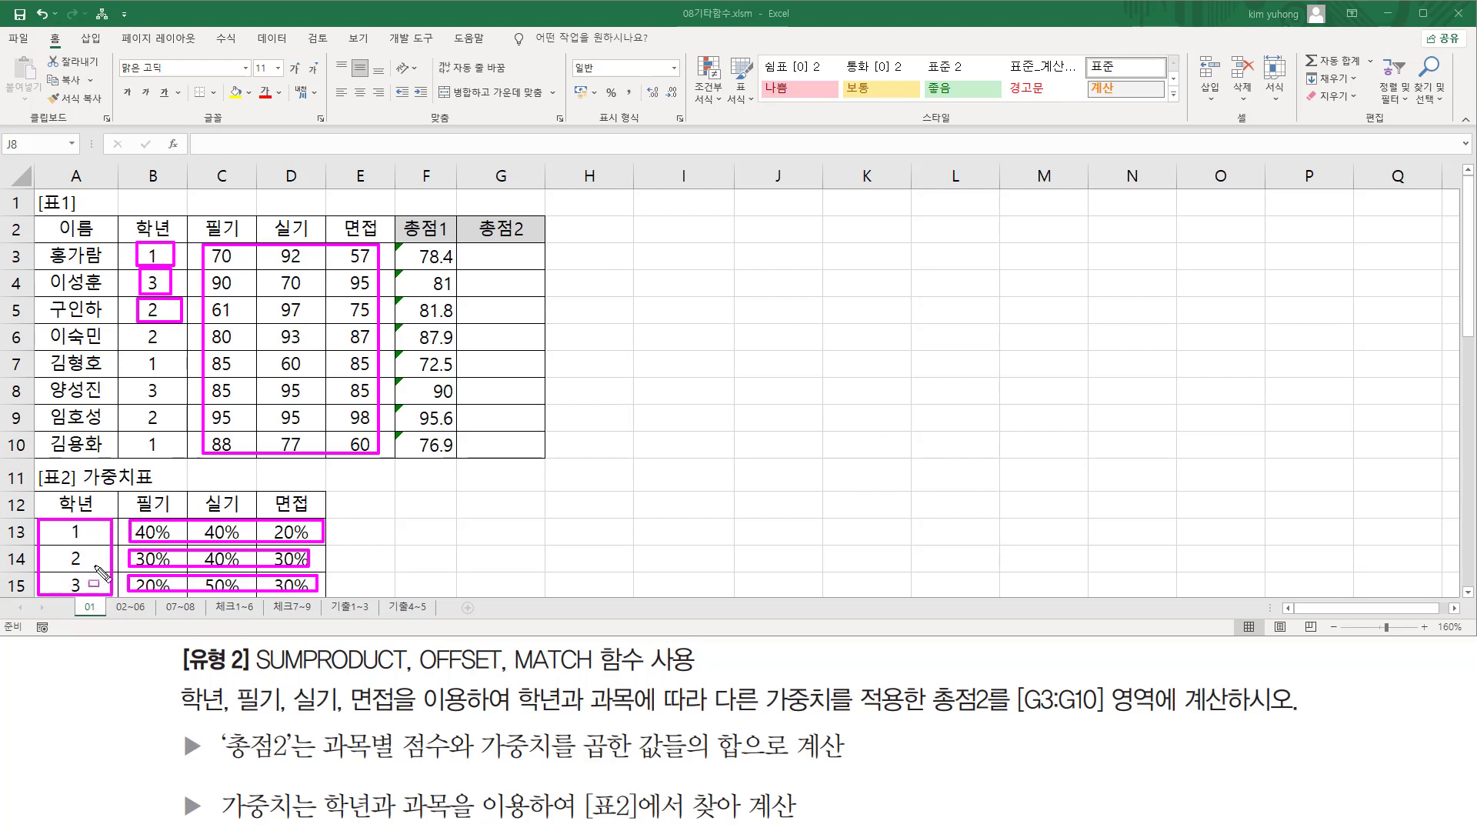
{"action": "left_click_drag", "start_coordinate": [416, 674], "coordinate": [499, 675]}
{"action": "key", "text": "Escape"}
{"action": "key", "text": "ctrl+2"}
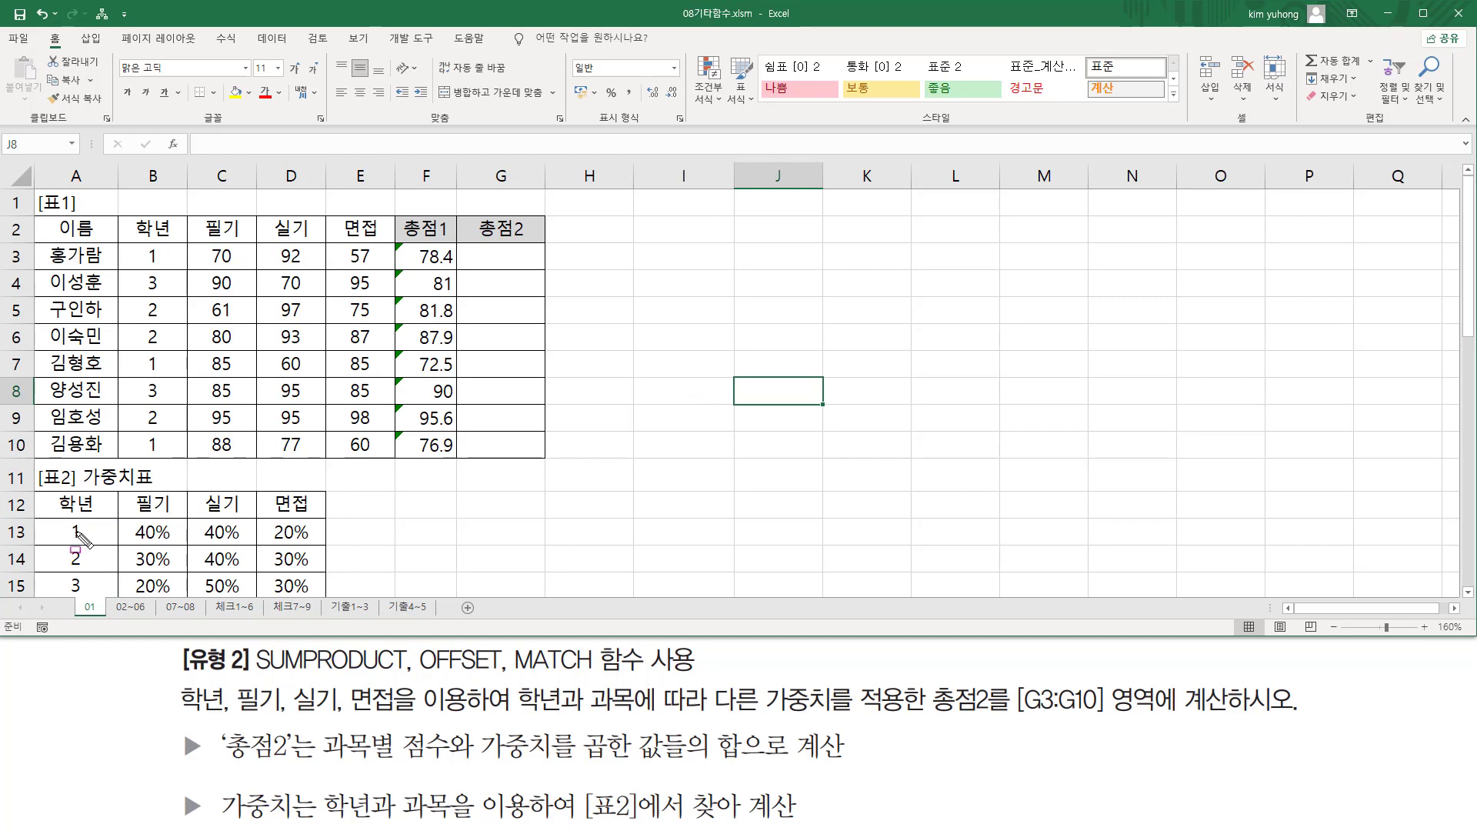
{"action": "mouse_move", "coordinate": [123, 520]}
{"action": "left_mouse_down"}
{"action": "mouse_move", "coordinate": [151, 542]}
{"action": "mouse_move", "coordinate": [321, 547]}
{"action": "left_mouse_up"}
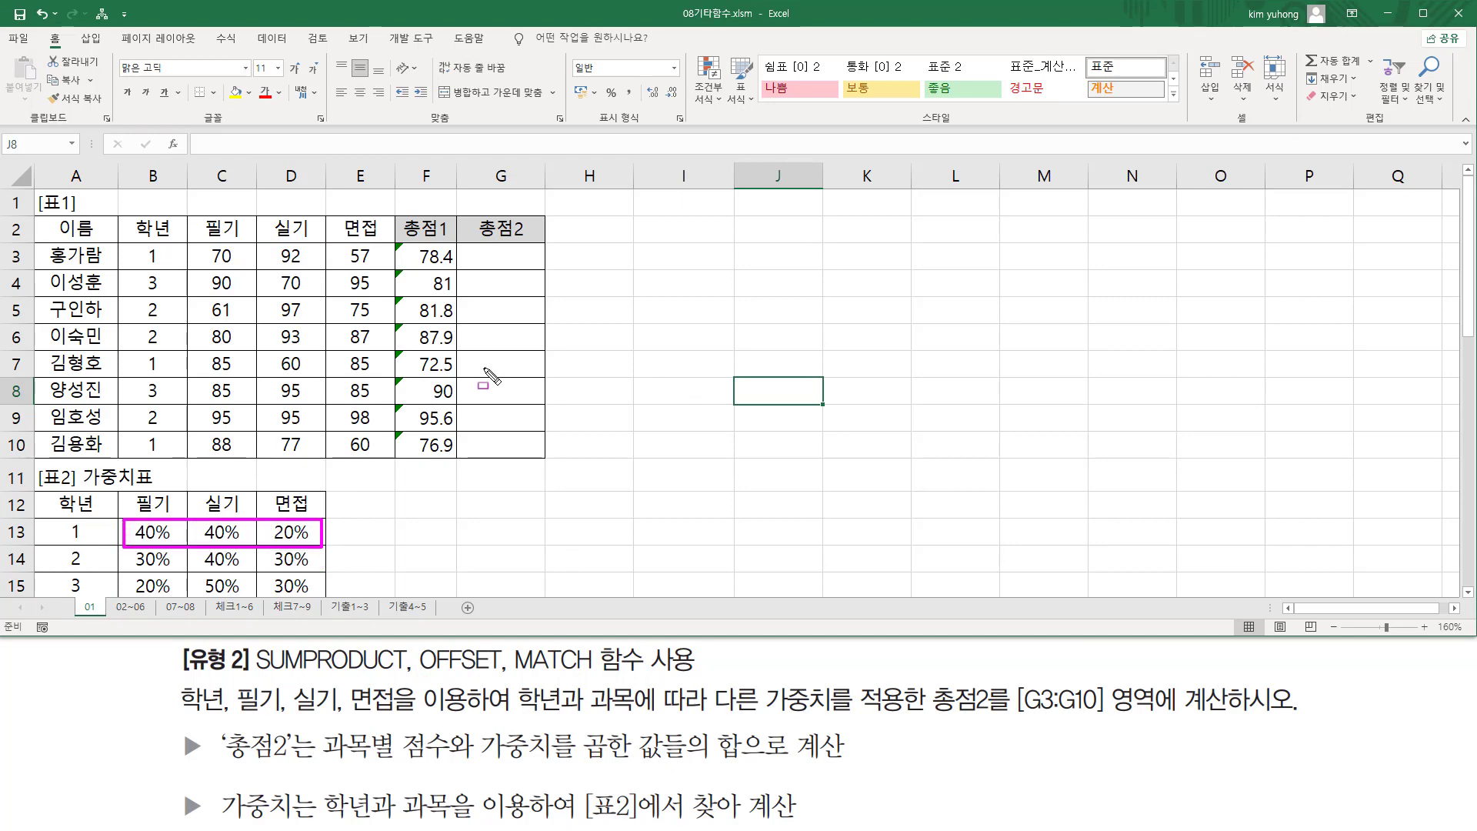
{"action": "left_click_drag", "start_coordinate": [415, 671], "coordinate": [506, 673]}
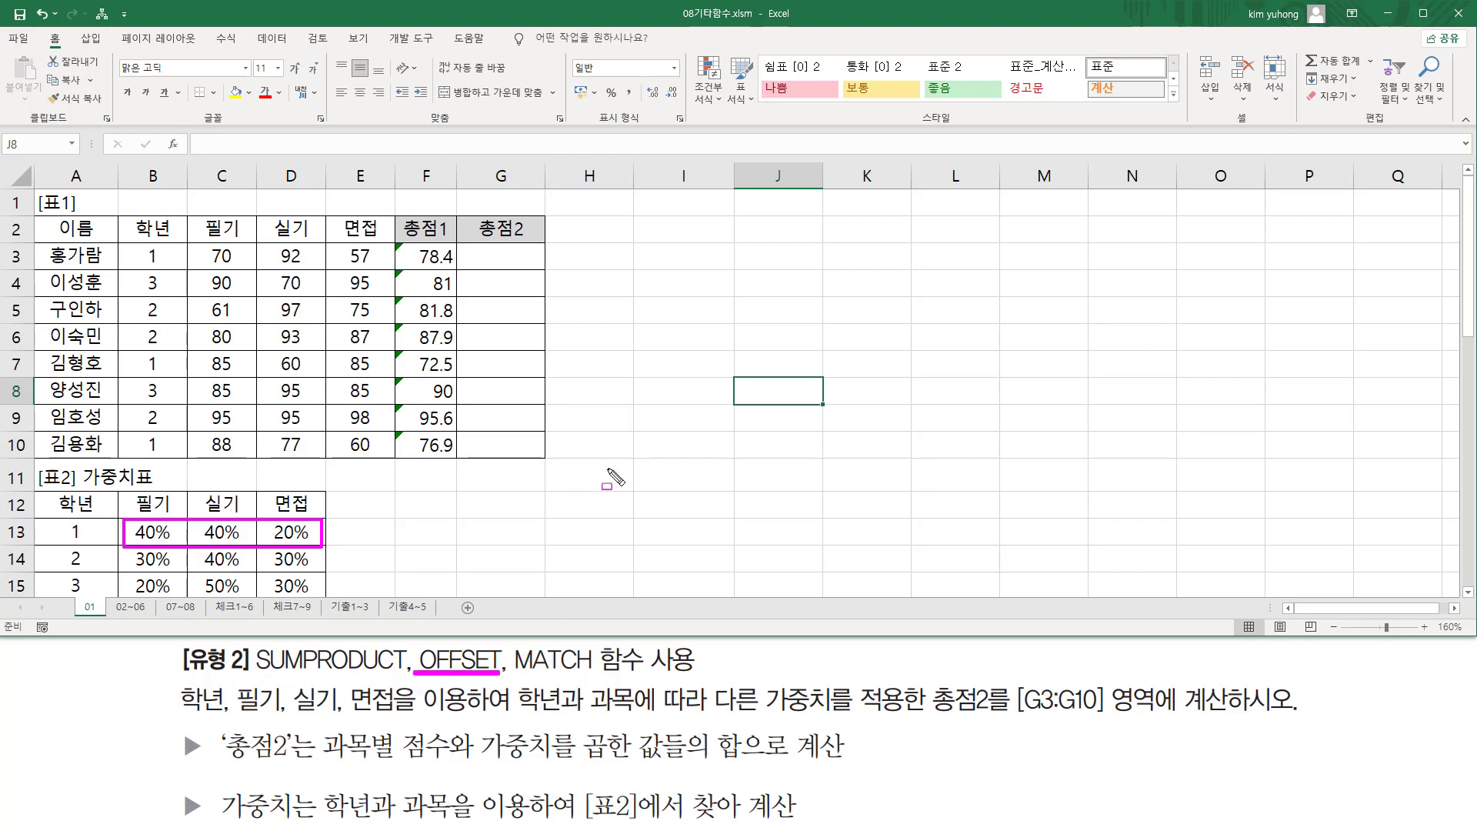
{"action": "key", "text": "Escape"}
- Enter the syntax note "OFFSET( 기준셀 , 행, 열, 높이, 너비 )" in cell I3
{"action": "left_click", "coordinate": [684, 254]}
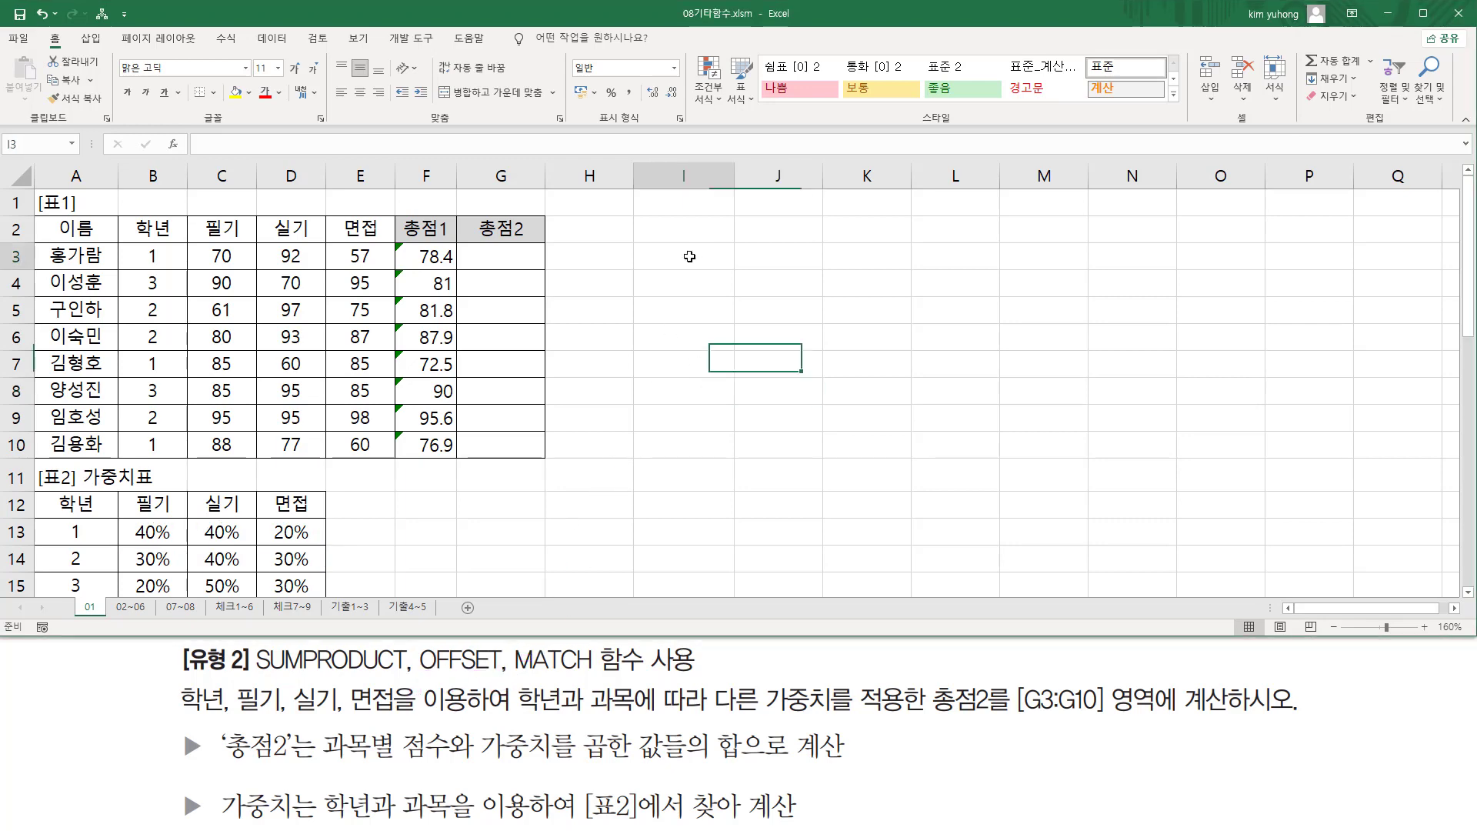
{"action": "type", "text": "OFFSET"}
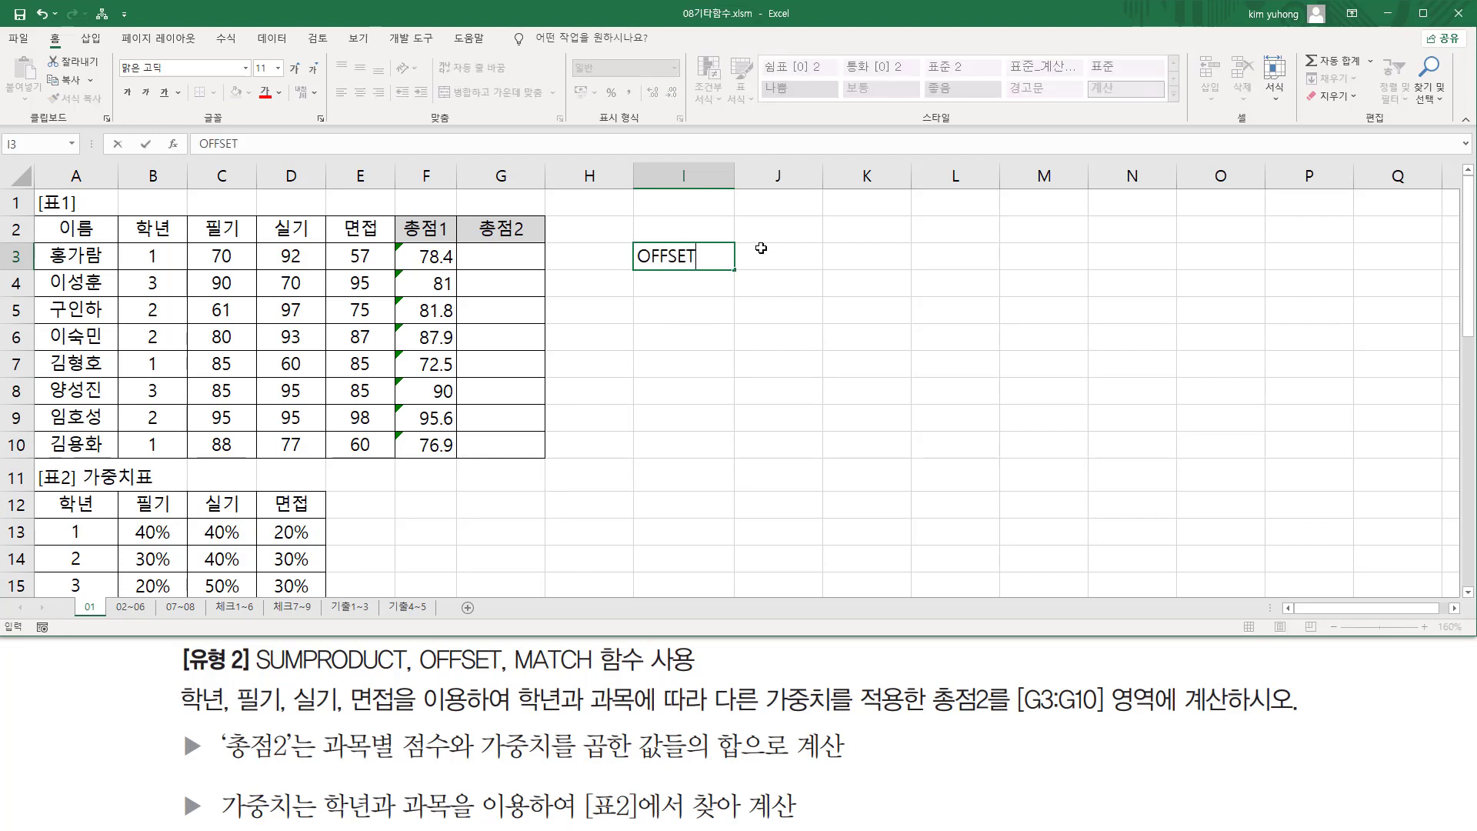
{"action": "type", "text": "( 셀"}
{"action": "key", "text": "BackSpace"}
{"action": "key", "text": "BackSpace"}
{"action": "key", "text": "BackSpace"}
{"action": "type", "text": "기준ㅅ , 행"}
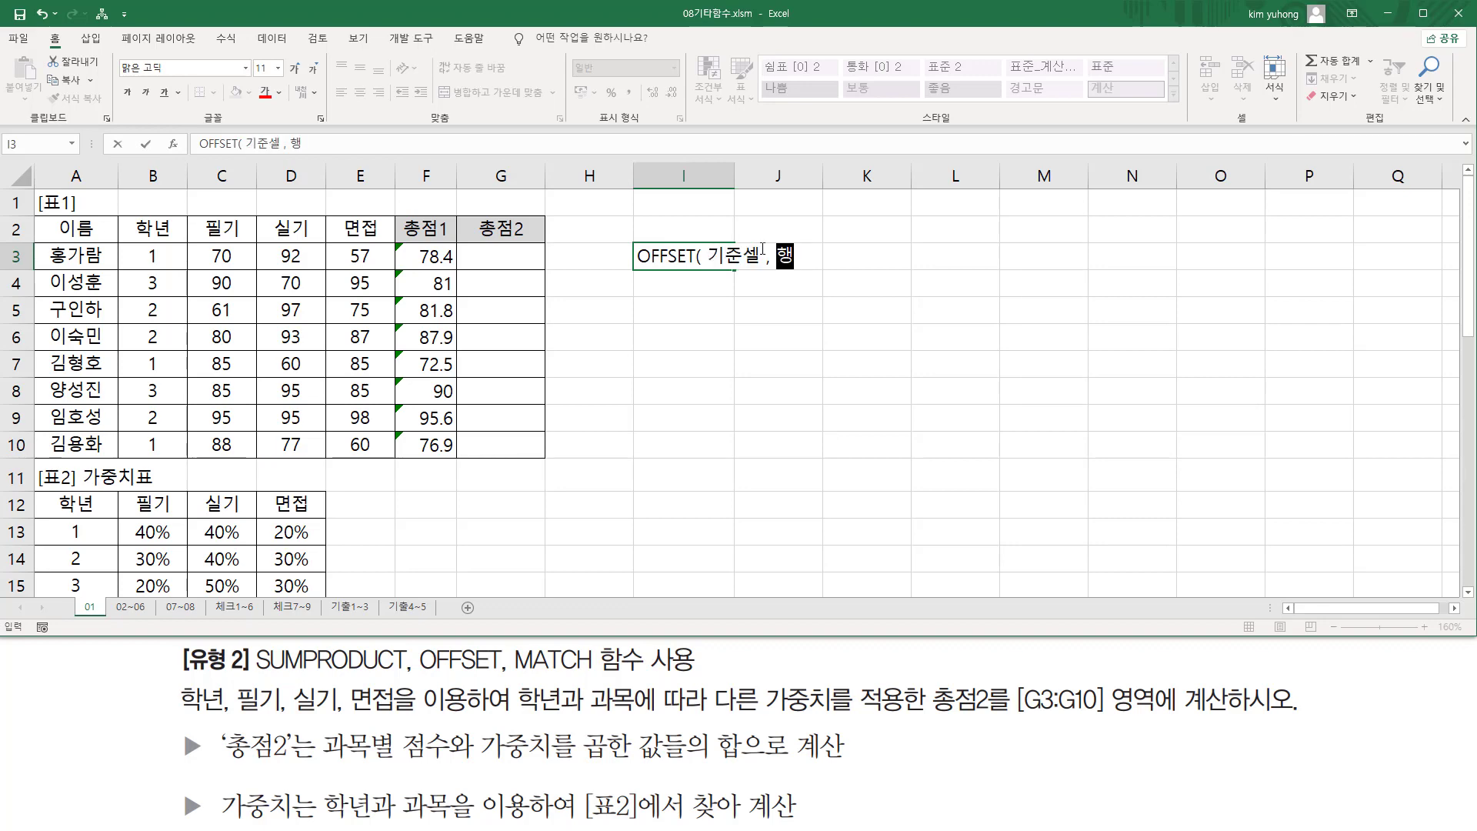
{"action": "type", "text": ", 여"}
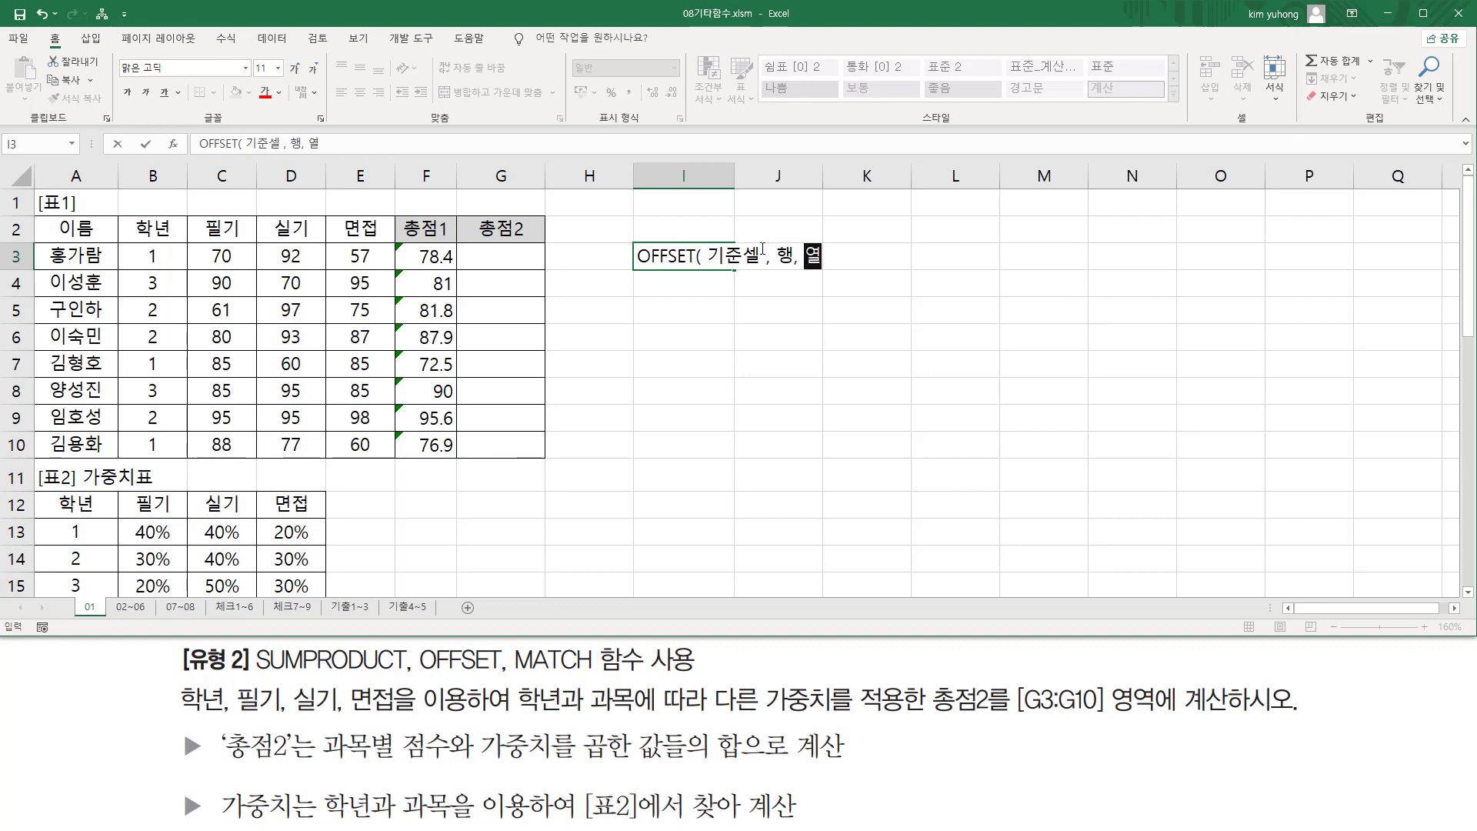
{"action": "type", "text": ", 높이, 너비"}
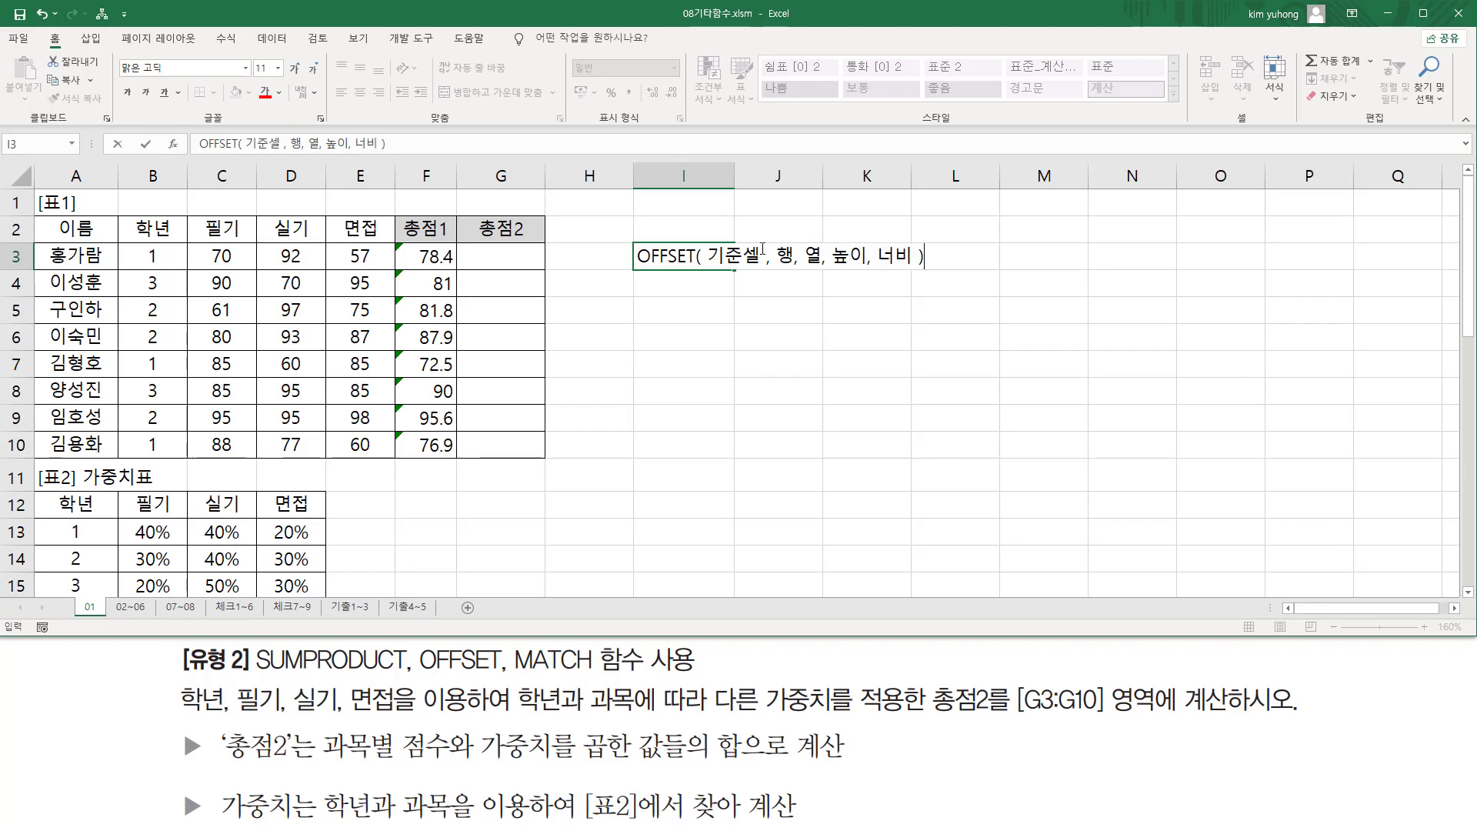
{"action": "key", "text": "Return"}
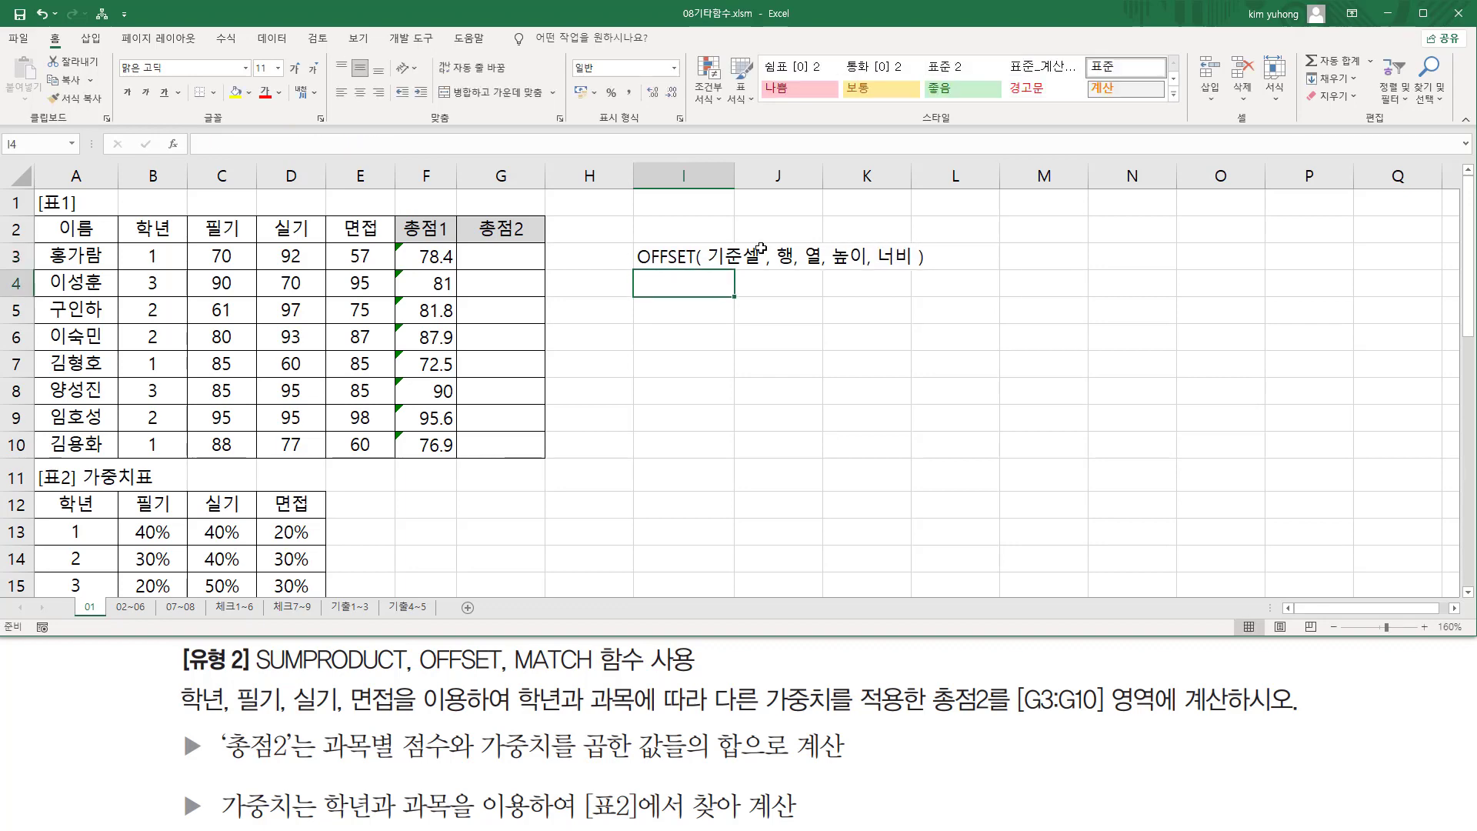
- Examine the OFFSET arguments in I3 using reference cell A2, row 1, column 2, height 1 and width 3 for range C3:E3
{"action": "key", "text": "ctrl+2"}
{"action": "left_click_drag", "start_coordinate": [710, 267], "coordinate": [824, 277]}
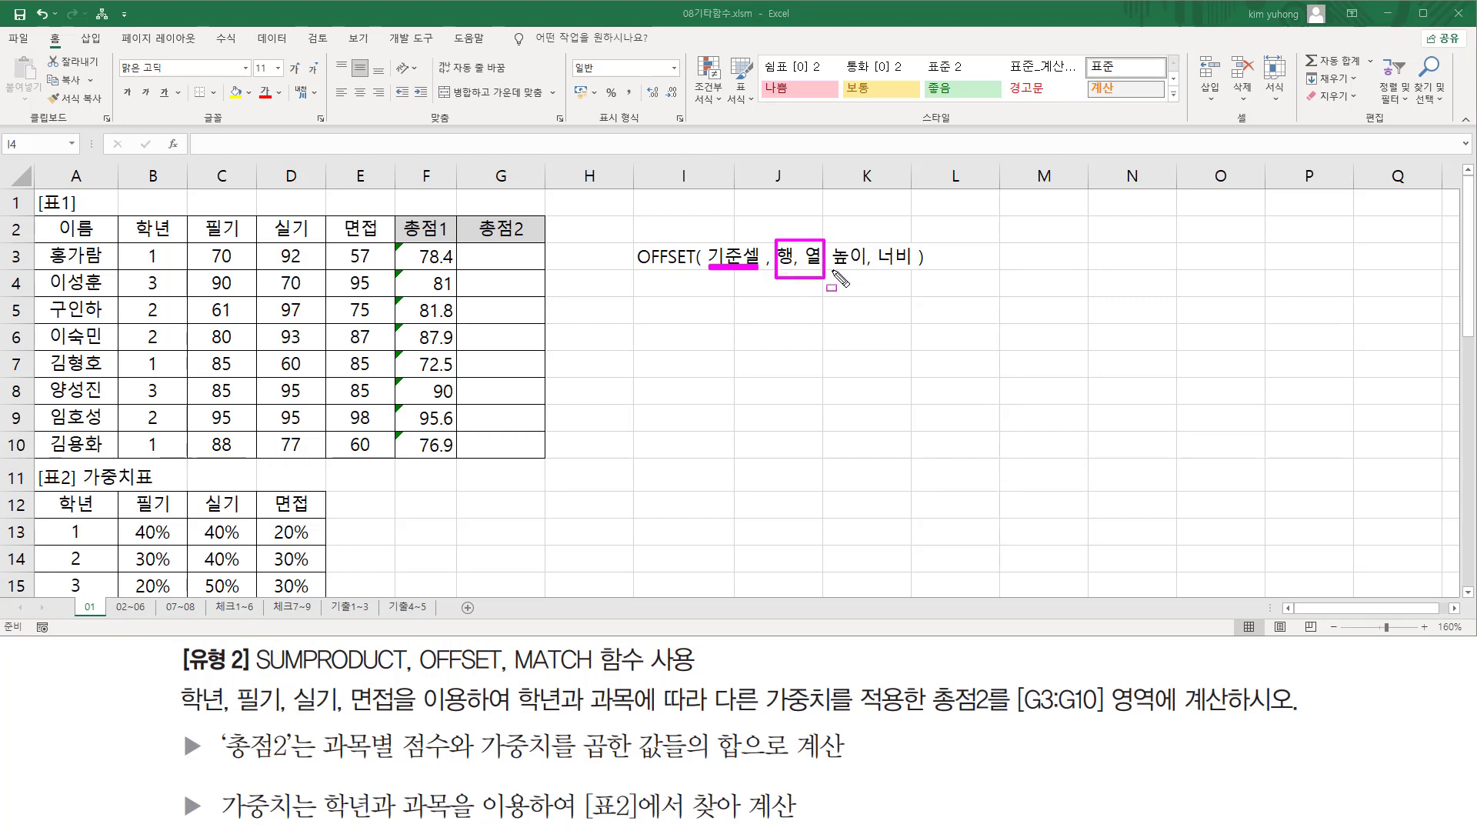
{"action": "left_click_drag", "start_coordinate": [832, 270], "coordinate": [913, 270]}
{"action": "key", "text": "Escape"}
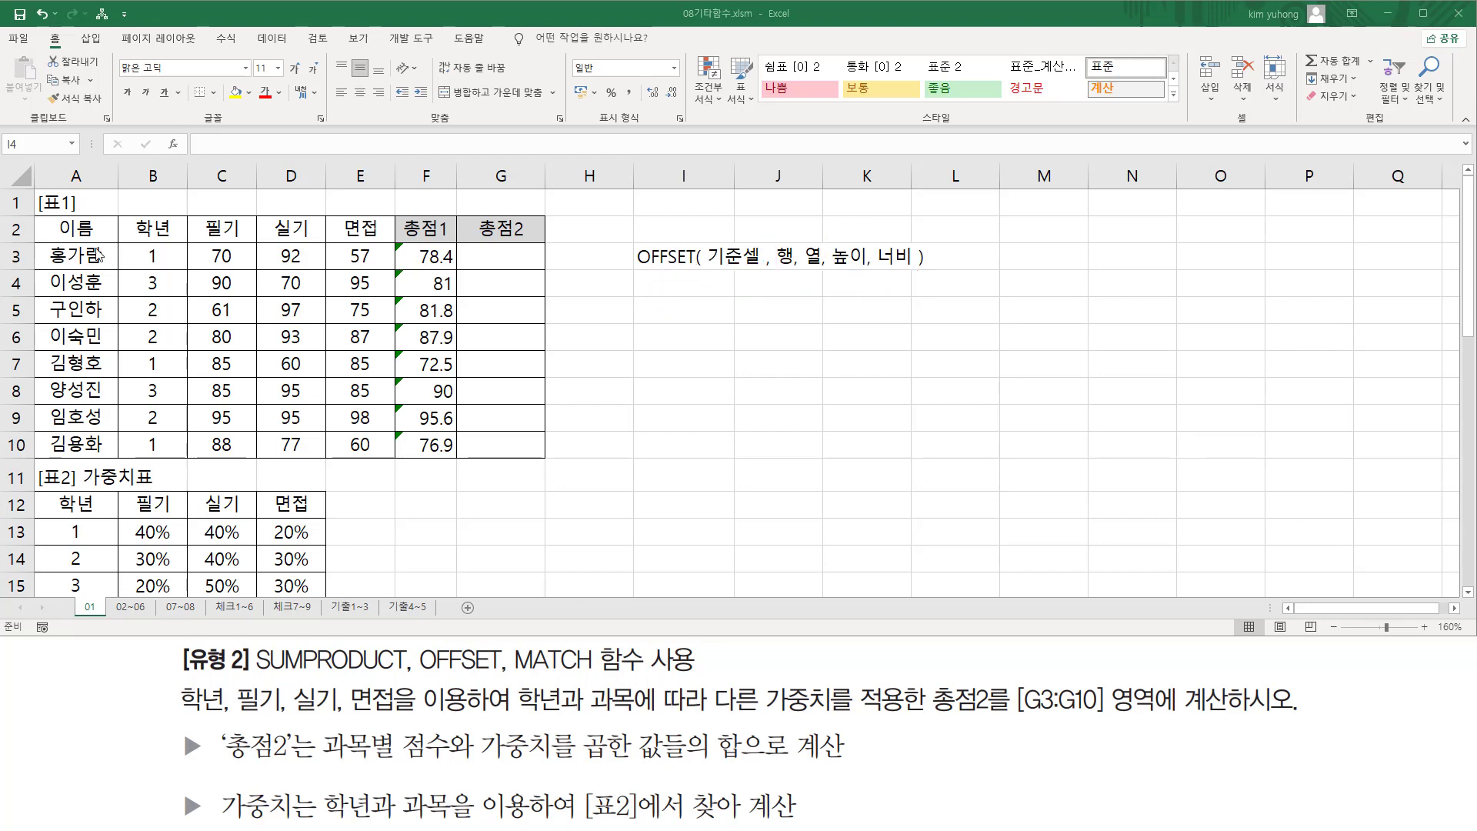
{"action": "key", "text": "ctrl+2"}
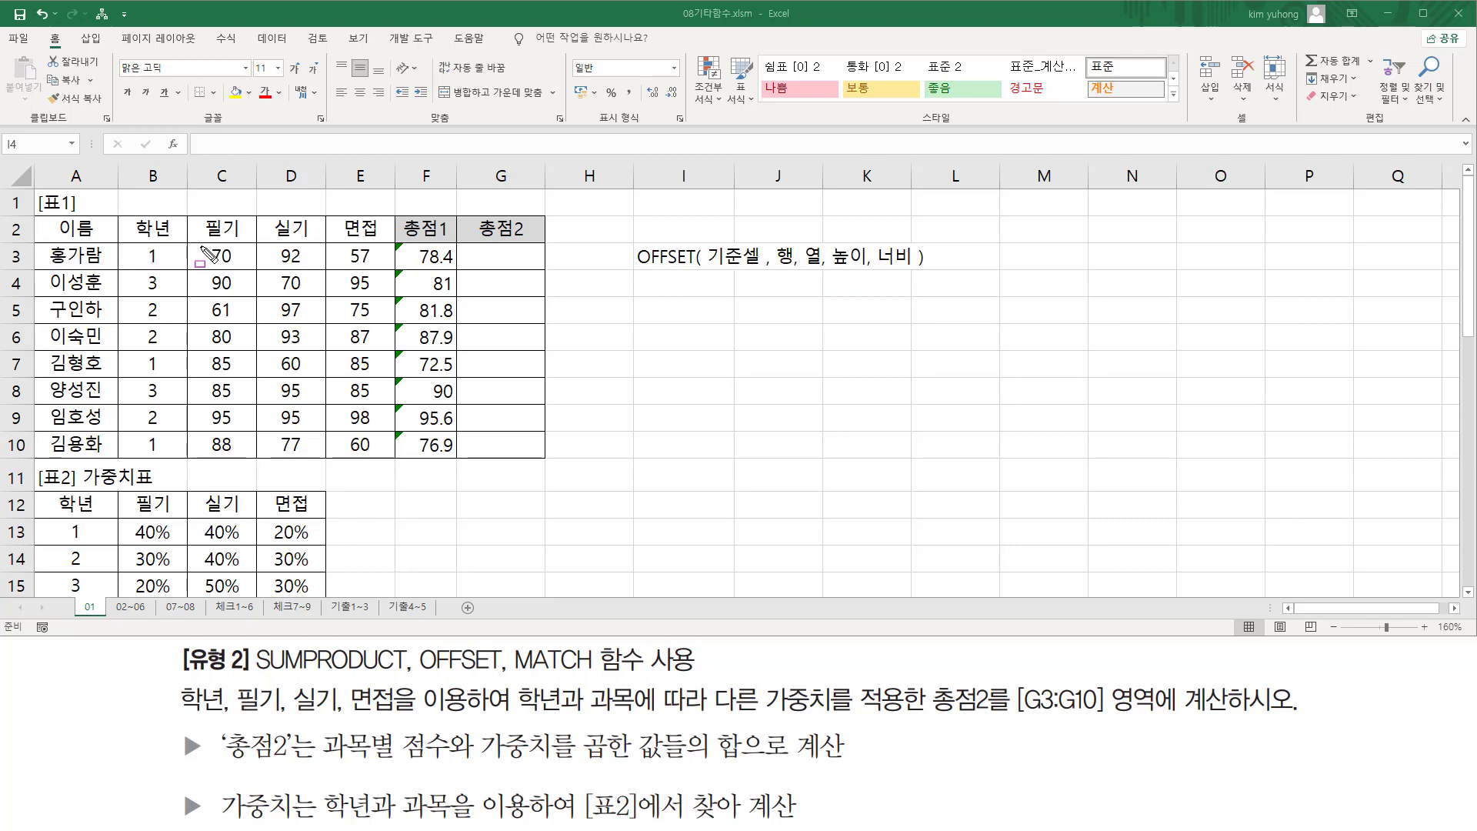
{"action": "left_click_drag", "start_coordinate": [193, 244], "coordinate": [393, 271]}
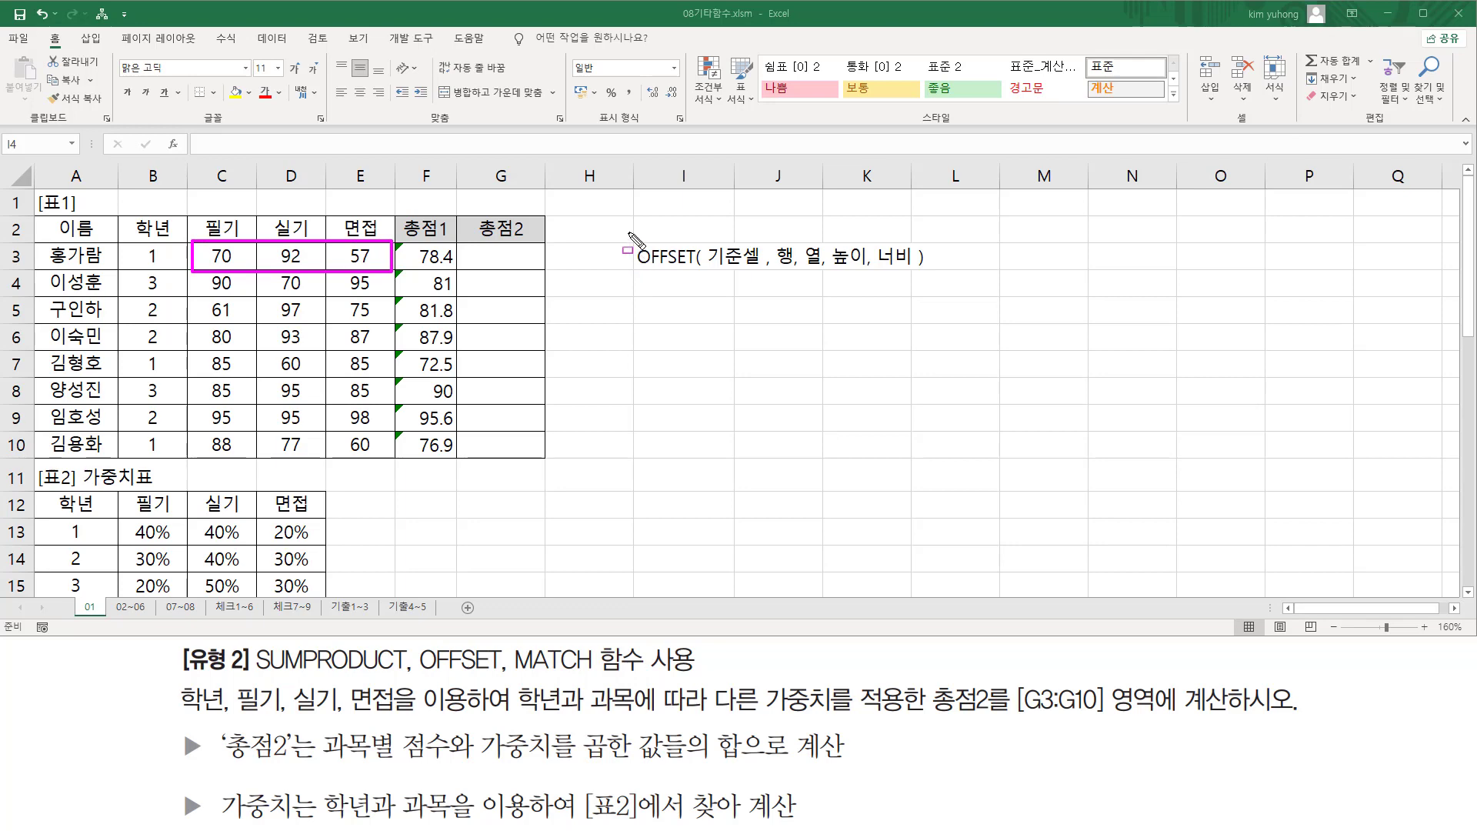
{"action": "mouse_move", "coordinate": [629, 233]}
{"action": "left_mouse_down"}
{"action": "mouse_move", "coordinate": [692, 291]}
{"action": "mouse_move", "coordinate": [954, 337]}
{"action": "mouse_move", "coordinate": [939, 352]}
{"action": "left_mouse_up"}
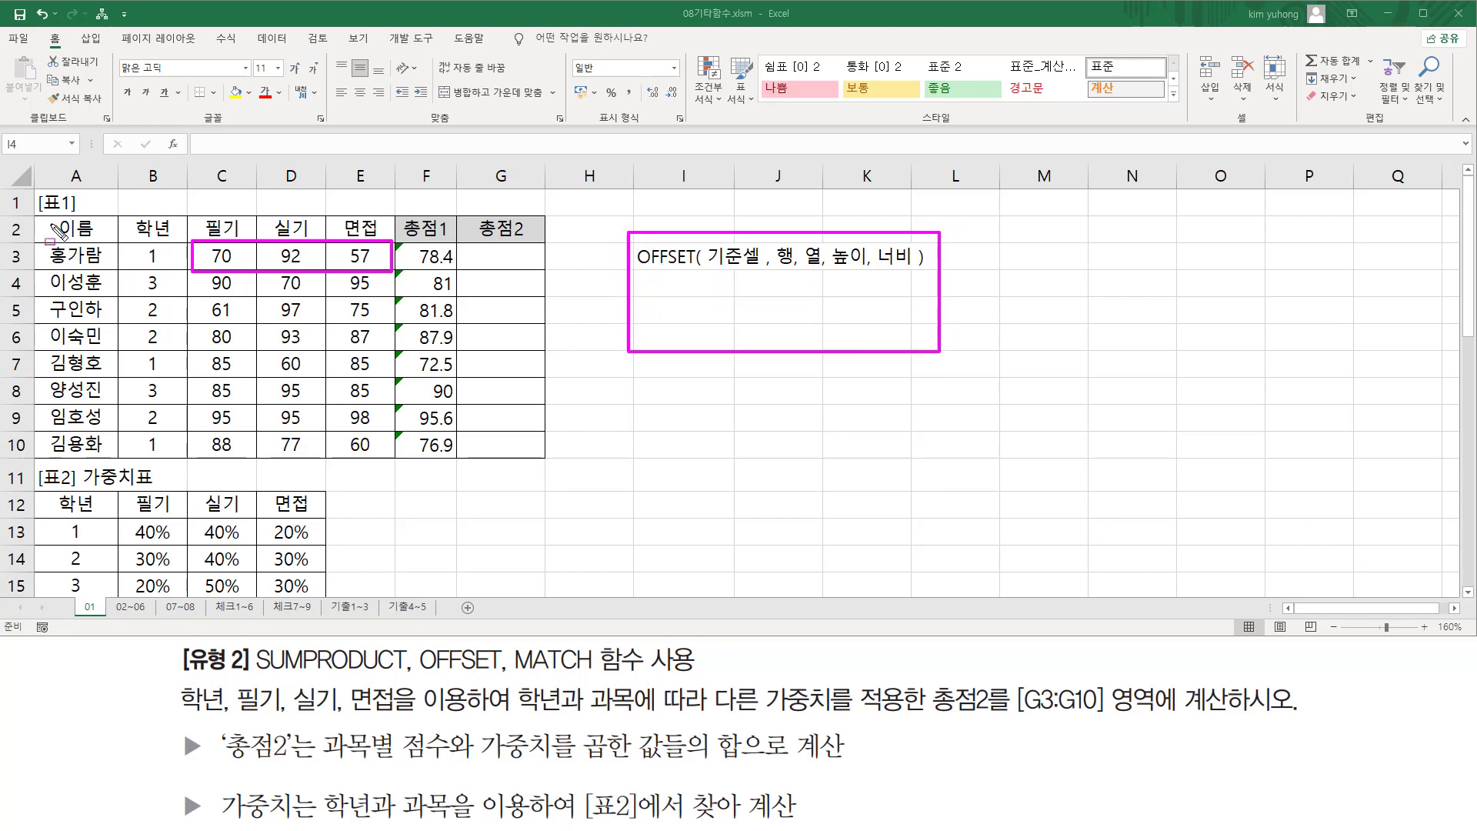
{"action": "left_click_drag", "start_coordinate": [51, 216], "coordinate": [109, 239]}
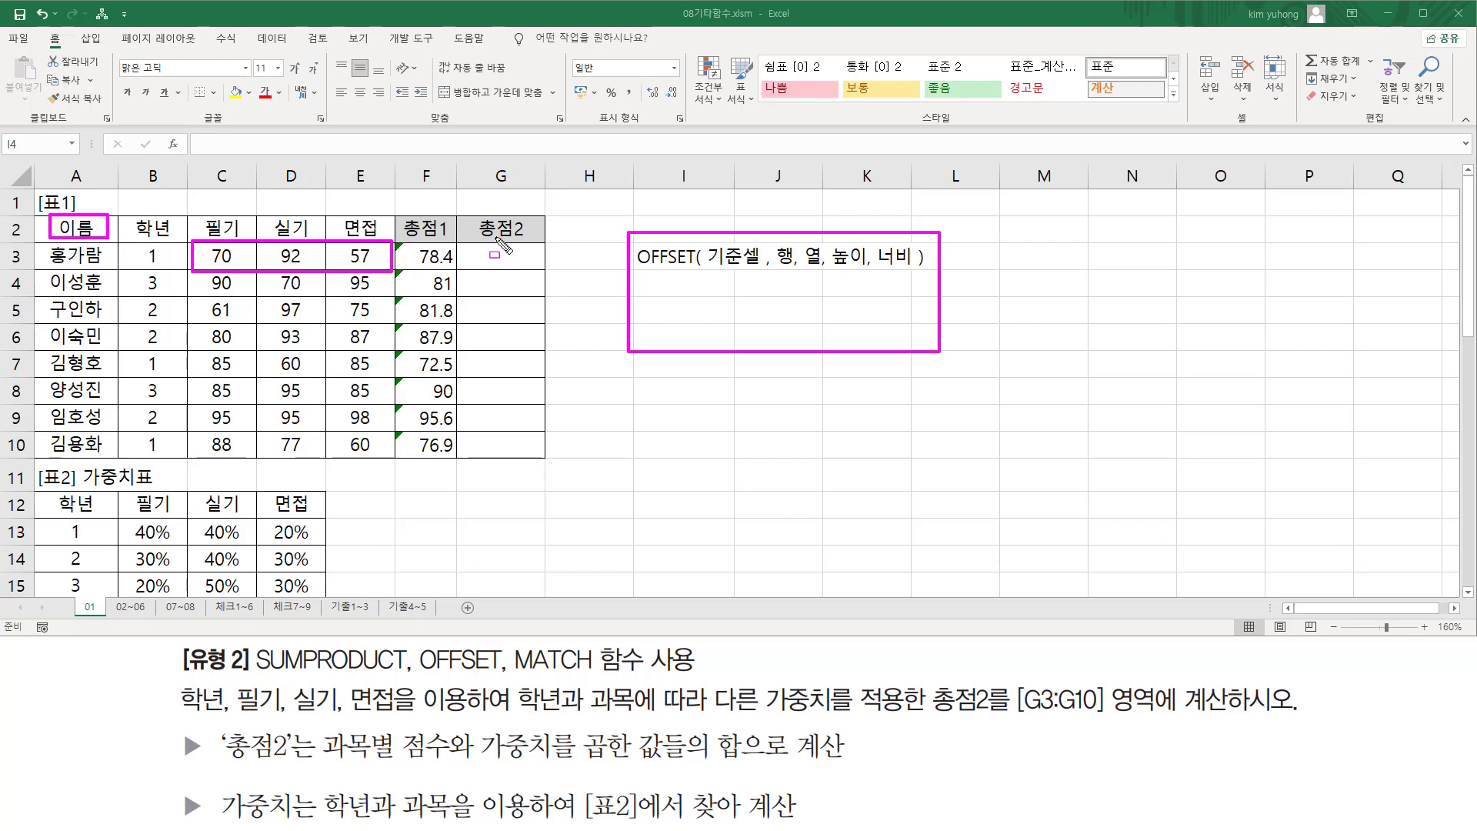
{"action": "left_click_drag", "start_coordinate": [709, 267], "coordinate": [744, 266]}
{"action": "left_click_drag", "start_coordinate": [772, 267], "coordinate": [795, 267]}
{"action": "left_click_drag", "start_coordinate": [804, 266], "coordinate": [821, 266]}
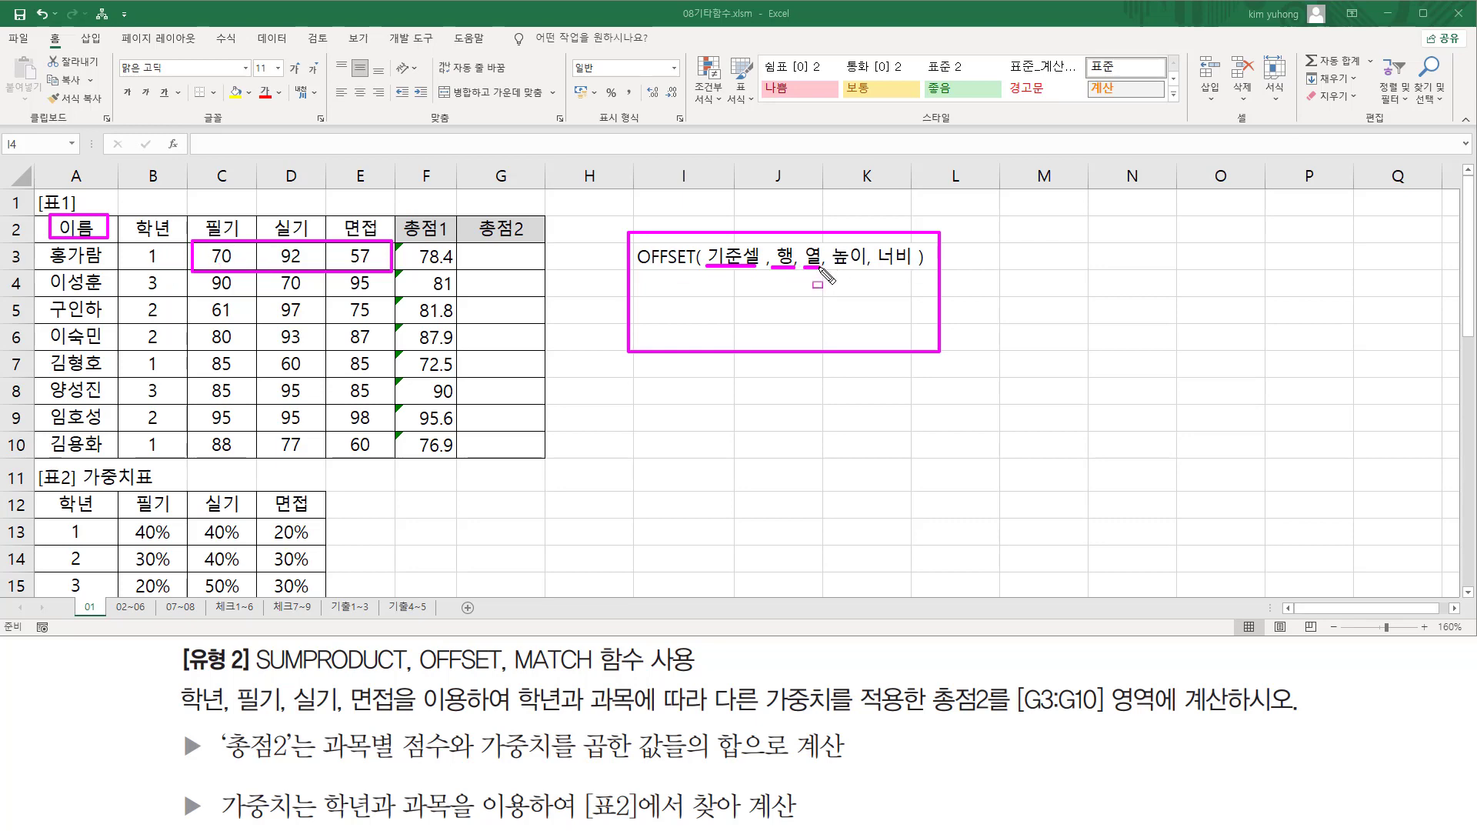
{"action": "mouse_move", "coordinate": [722, 283]}
{"action": "left_mouse_down"}
{"action": "mouse_move", "coordinate": [825, 293]}
{"action": "mouse_move", "coordinate": [771, 306]}
{"action": "left_mouse_up"}
{"action": "mouse_move", "coordinate": [73, 218]}
{"action": "left_mouse_down"}
{"action": "mouse_move", "coordinate": [56, 231]}
{"action": "mouse_move", "coordinate": [96, 229]}
{"action": "mouse_move", "coordinate": [43, 268]}
{"action": "mouse_move", "coordinate": [185, 245]}
{"action": "mouse_move", "coordinate": [235, 250]}
{"action": "mouse_move", "coordinate": [198, 254]}
{"action": "mouse_move", "coordinate": [227, 268]}
{"action": "mouse_move", "coordinate": [238, 246]}
{"action": "left_mouse_up"}
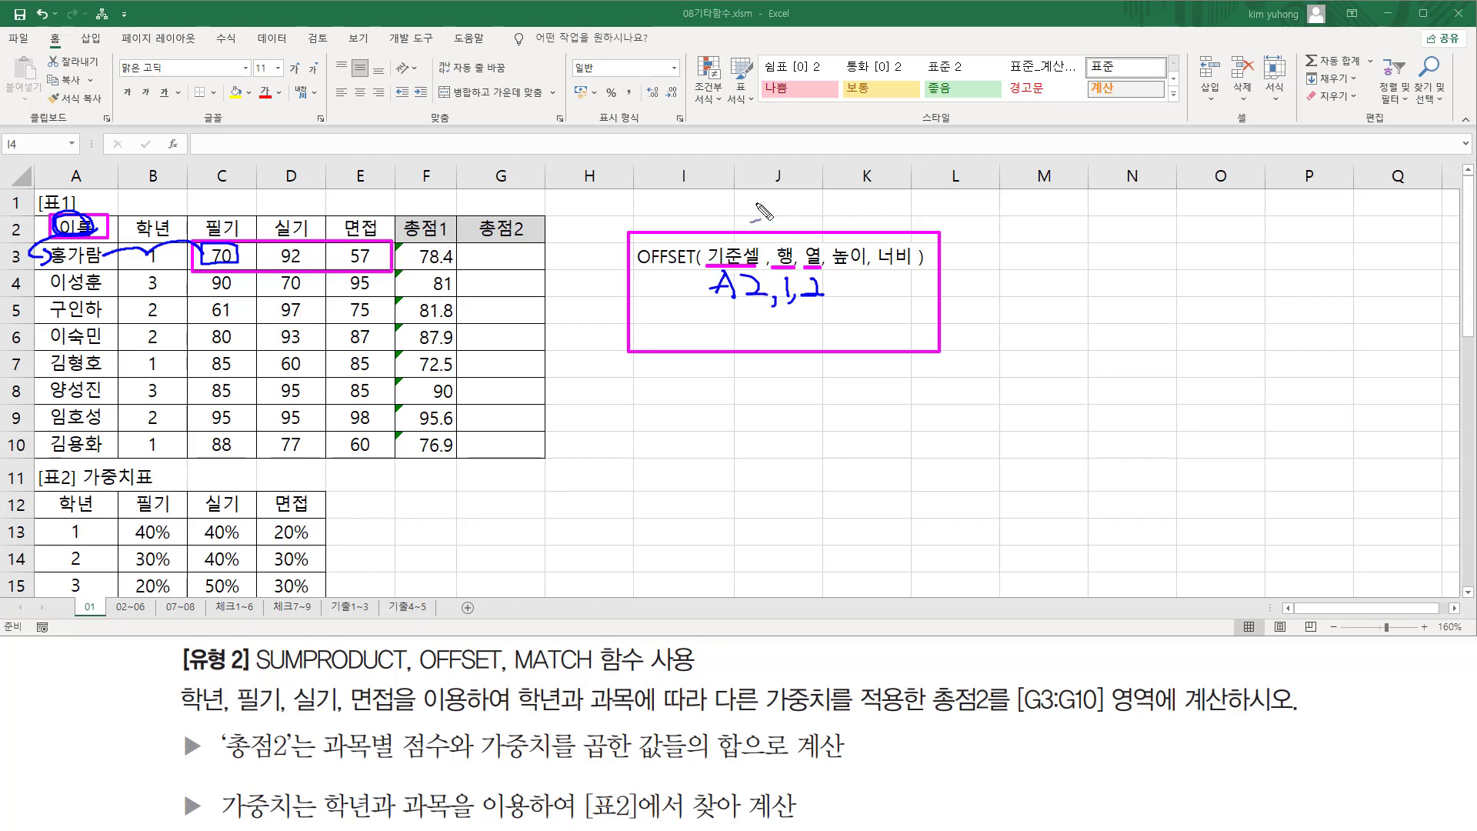
{"action": "mouse_move", "coordinate": [762, 202]}
{"action": "left_mouse_down"}
{"action": "mouse_move", "coordinate": [751, 222]}
{"action": "mouse_move", "coordinate": [783, 210]}
{"action": "mouse_move", "coordinate": [774, 221]}
{"action": "left_mouse_up"}
{"action": "mouse_move", "coordinate": [852, 222]}
{"action": "left_mouse_down"}
{"action": "mouse_move", "coordinate": [852, 244]}
{"action": "mouse_move", "coordinate": [894, 247]}
{"action": "left_mouse_up"}
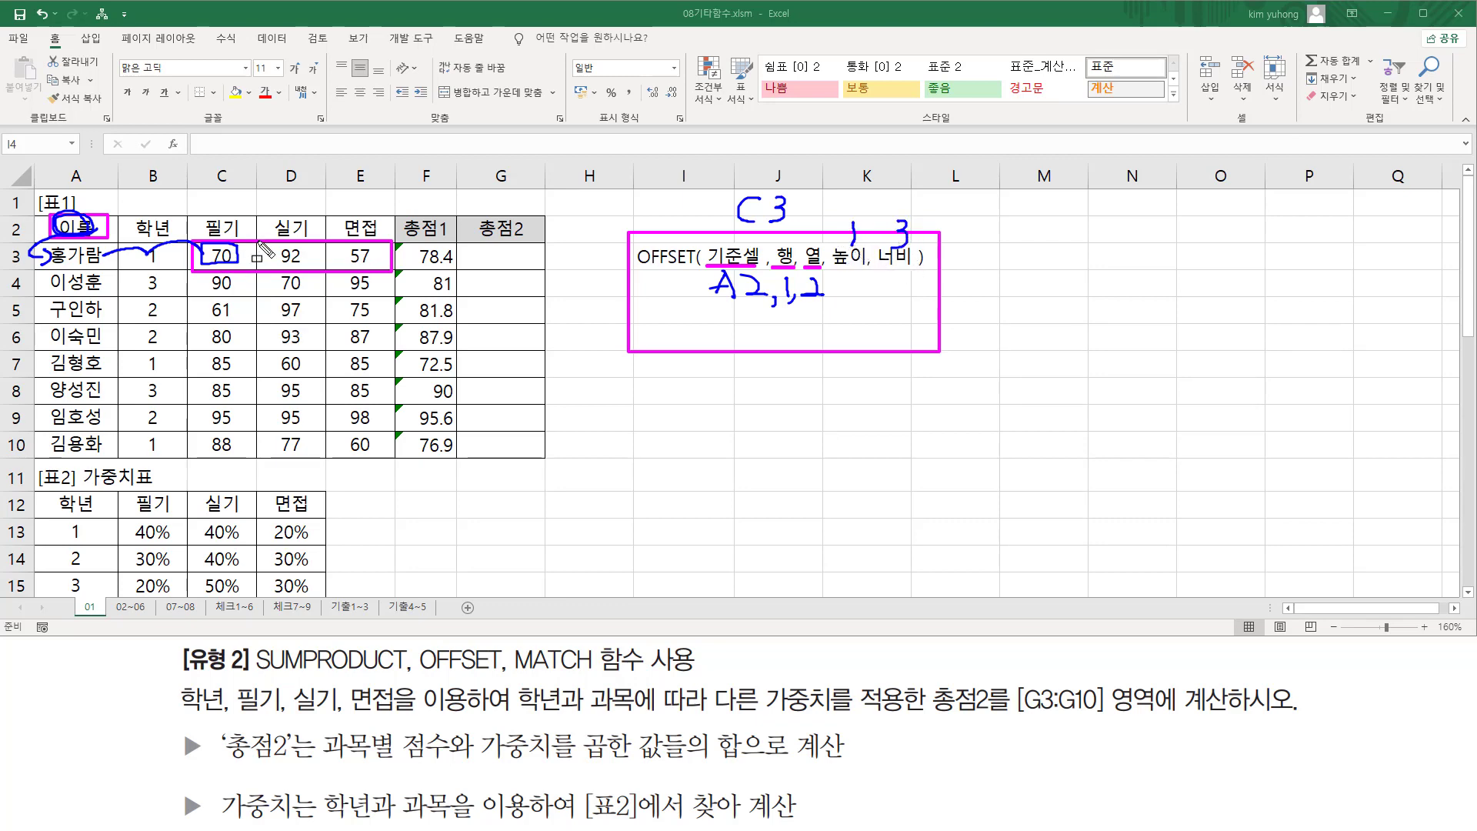
{"action": "mouse_move", "coordinate": [192, 270]}
{"action": "left_mouse_down"}
{"action": "mouse_move", "coordinate": [202, 236]}
{"action": "mouse_move", "coordinate": [217, 270]}
{"action": "mouse_move", "coordinate": [396, 278]}
{"action": "left_mouse_up"}
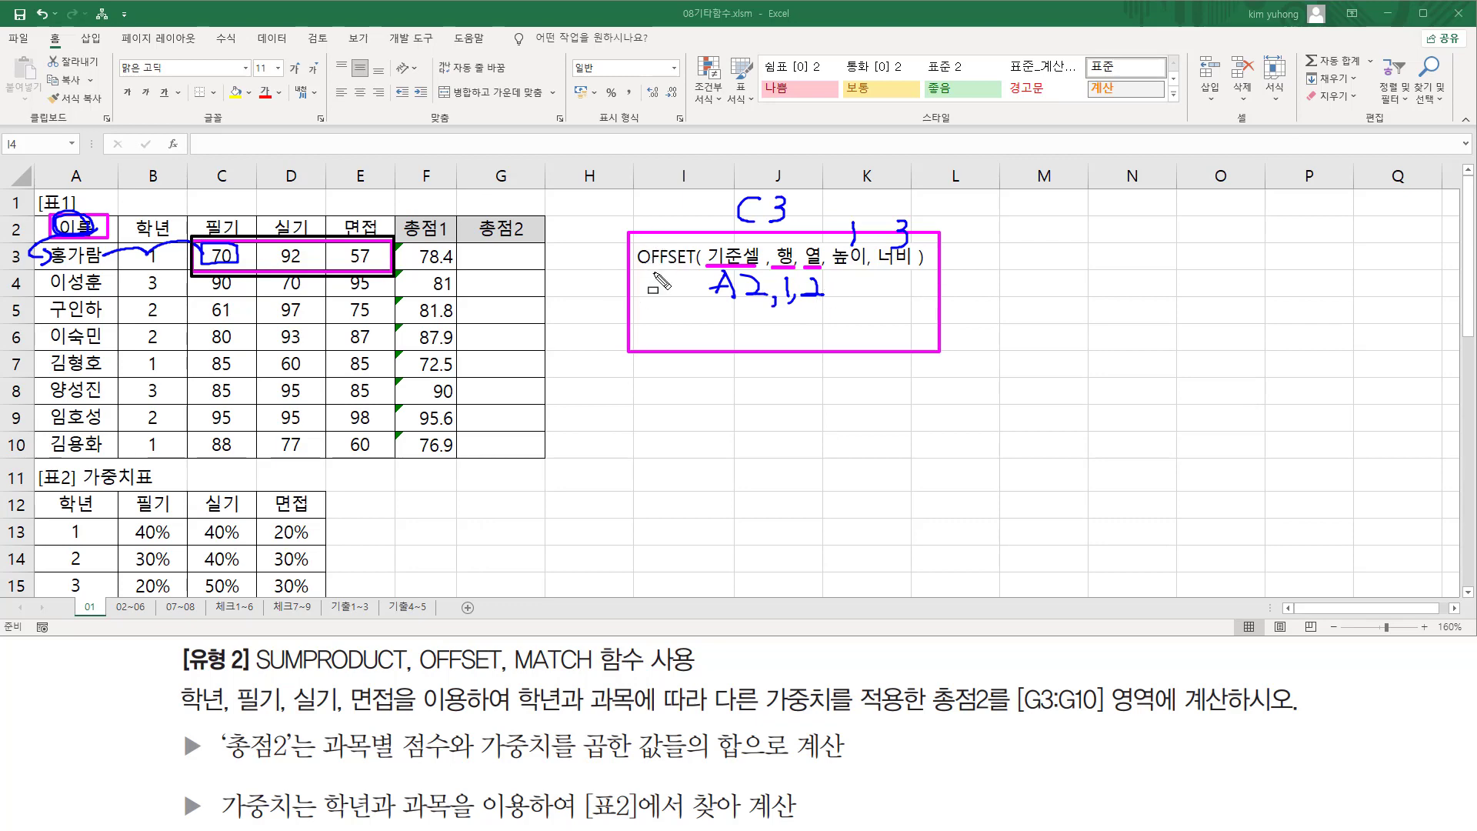
{"action": "key", "text": "Escape"}
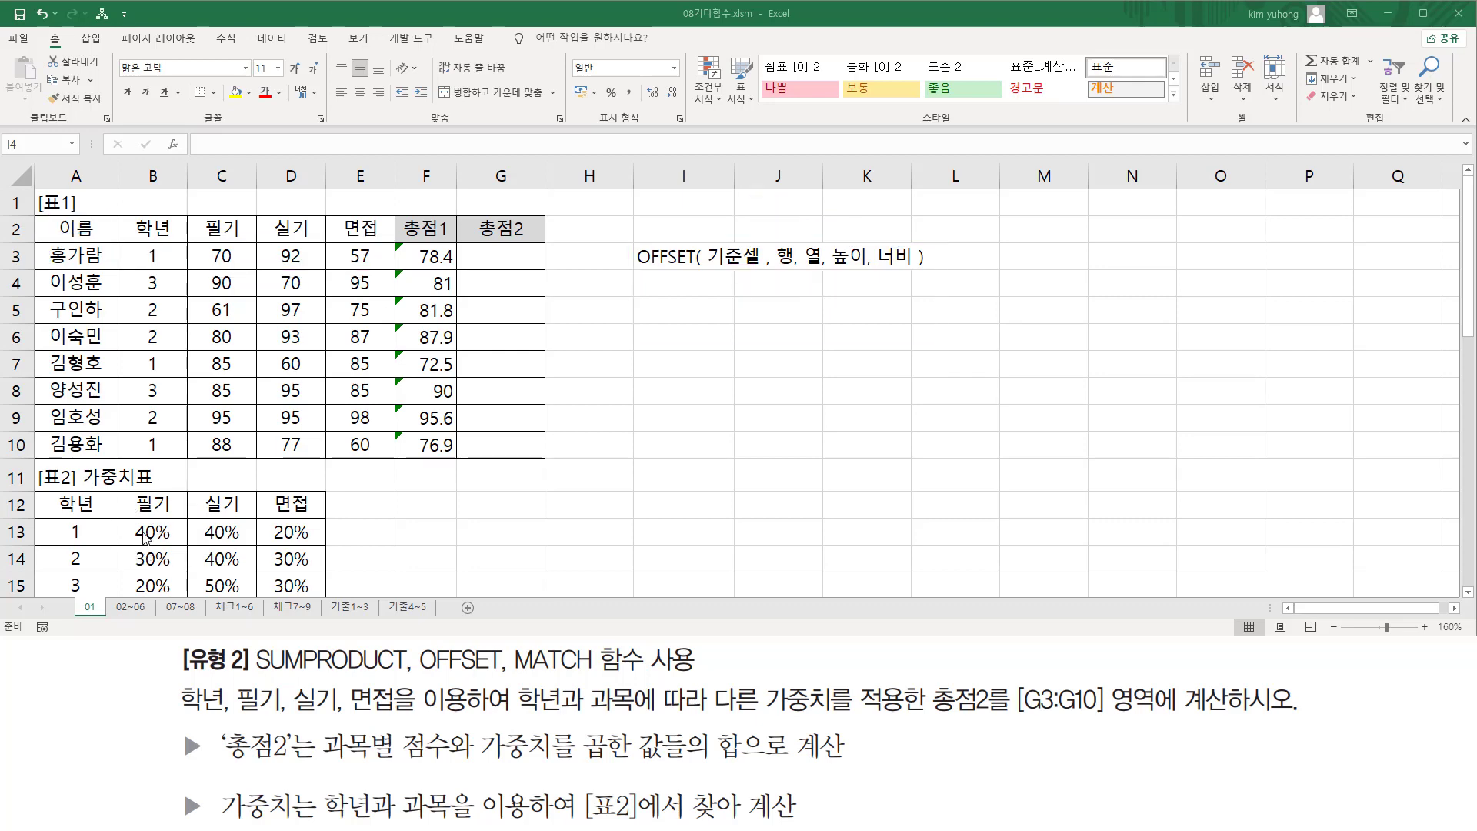
- Examine how each 학년 in A13:A15 determines which row of weights in B13:D15 applies to a student in [표1]
{"action": "mouse_move", "coordinate": [127, 531]}
{"action": "left_mouse_down"}
{"action": "mouse_move", "coordinate": [311, 519]}
{"action": "mouse_move", "coordinate": [137, 553]}
{"action": "mouse_move", "coordinate": [329, 561]}
{"action": "mouse_move", "coordinate": [129, 555]}
{"action": "mouse_move", "coordinate": [338, 591]}
{"action": "left_mouse_up"}
{"action": "key", "text": "Escape"}
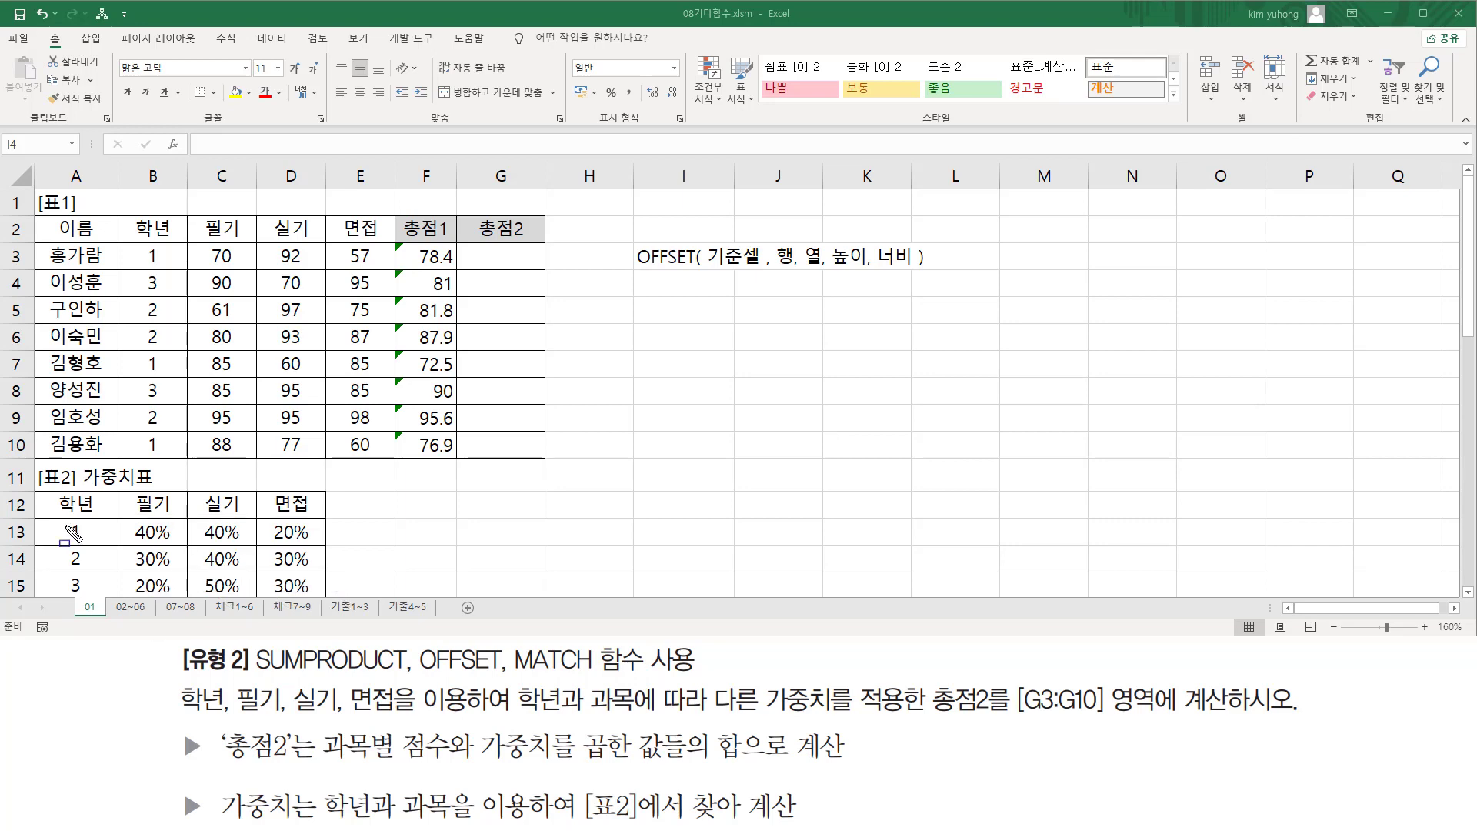
{"action": "mouse_move", "coordinate": [50, 518]}
{"action": "left_mouse_down"}
{"action": "mouse_move", "coordinate": [77, 596]}
{"action": "mouse_move", "coordinate": [104, 598]}
{"action": "left_mouse_up"}
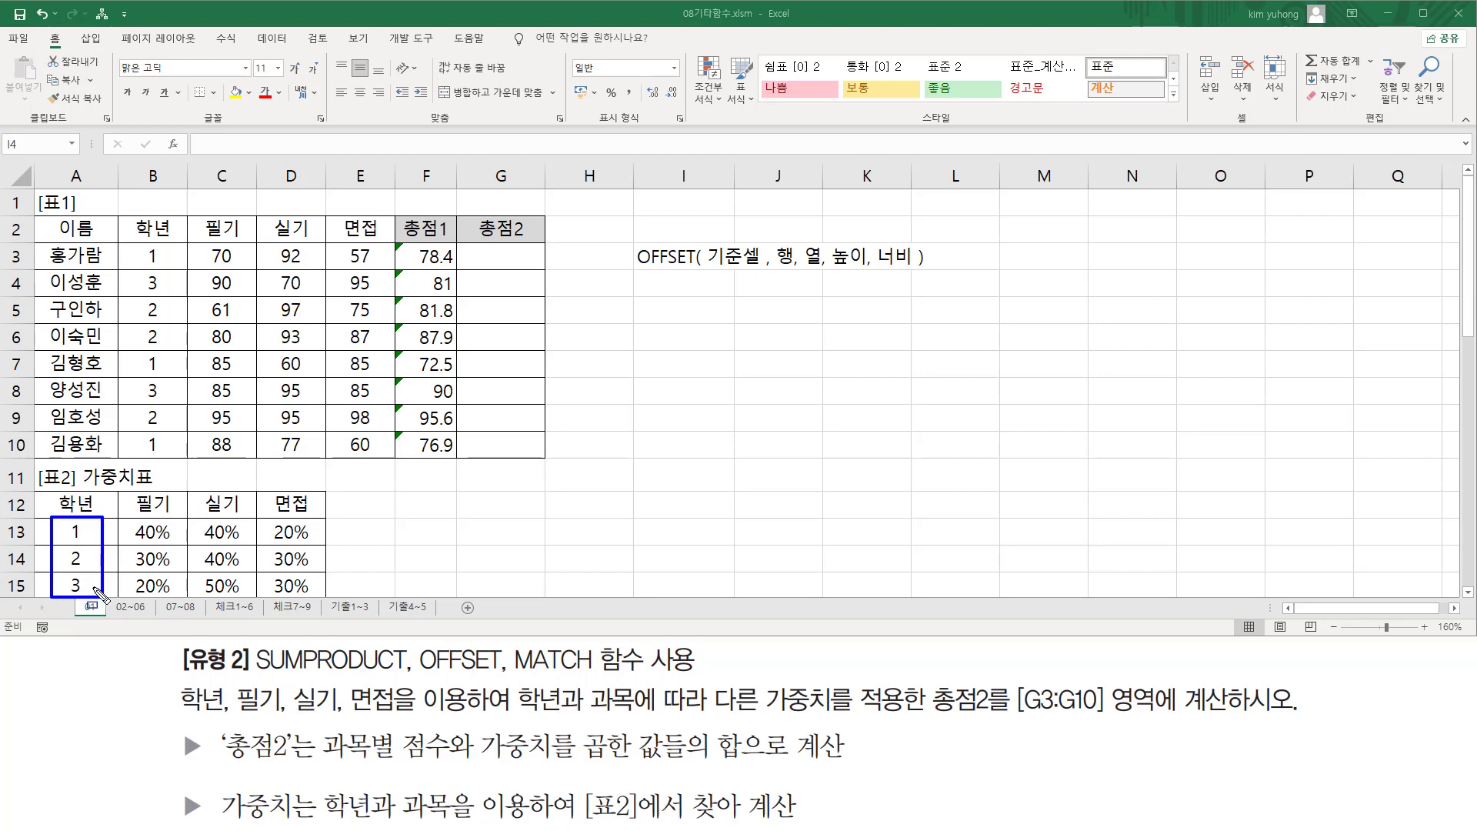
{"action": "key", "text": "ctrl+z"}
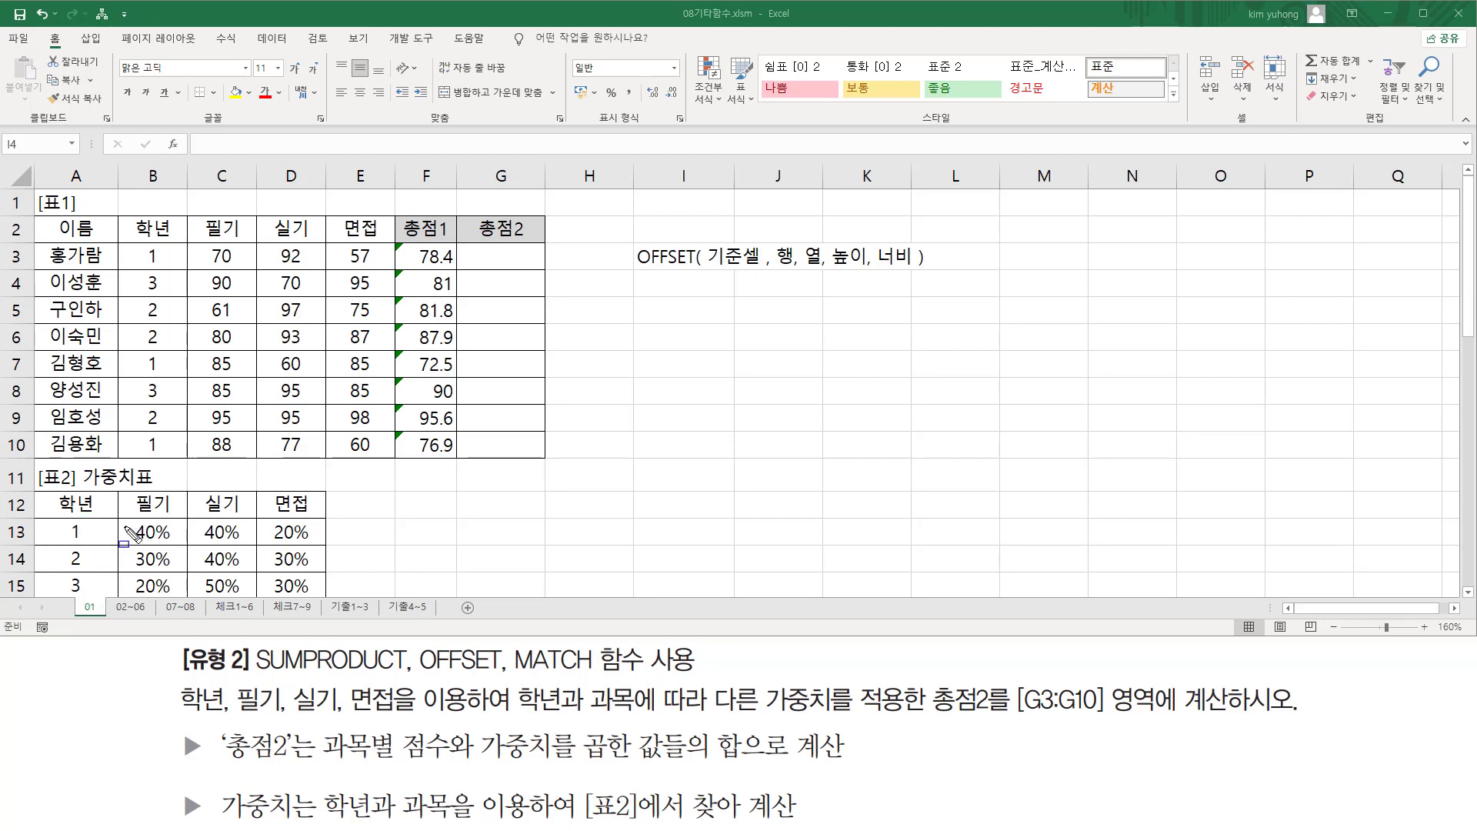
{"action": "mouse_move", "coordinate": [128, 522]}
{"action": "left_mouse_down"}
{"action": "mouse_move", "coordinate": [157, 543]}
{"action": "mouse_move", "coordinate": [324, 545]}
{"action": "left_mouse_up"}
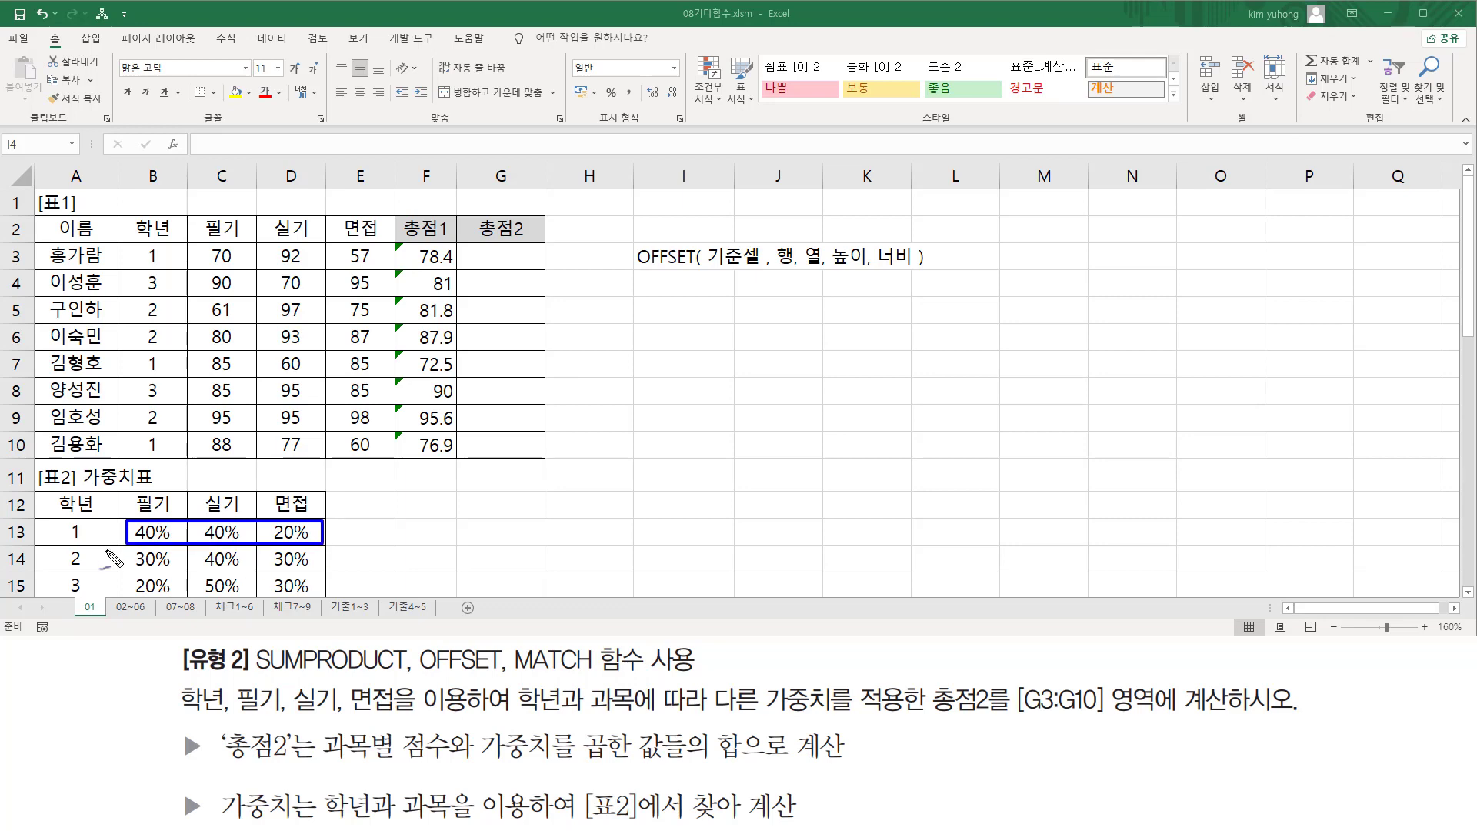
{"action": "mouse_move", "coordinate": [153, 253]}
{"action": "left_mouse_down"}
{"action": "mouse_move", "coordinate": [165, 283]}
{"action": "mouse_move", "coordinate": [158, 261]}
{"action": "left_mouse_up"}
{"action": "left_click_drag", "start_coordinate": [135, 535], "coordinate": [158, 537]}
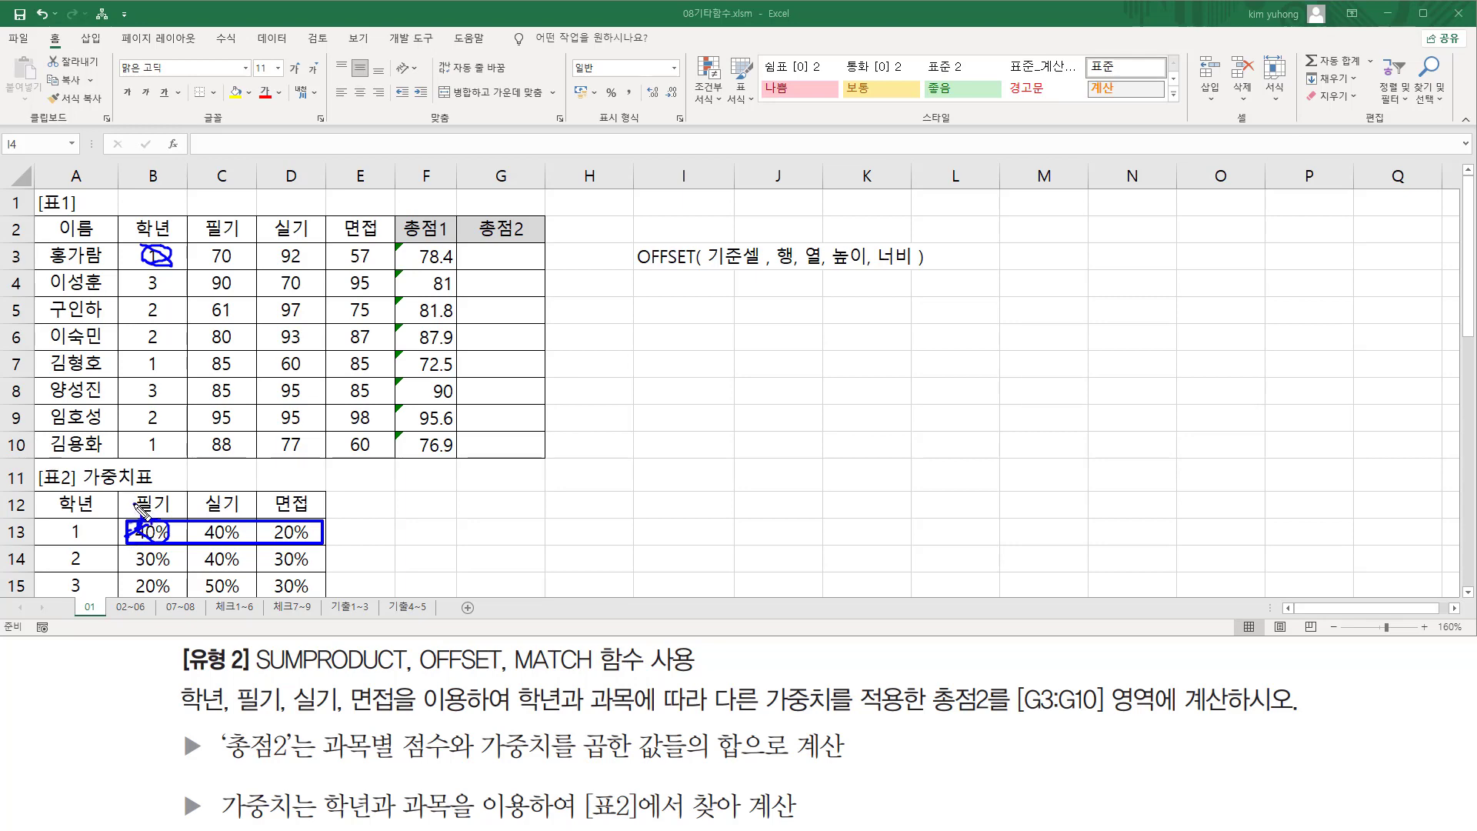
- Trace the OFFSET row and column moves from reference cell A12 to the weight rows for 학년 1 and 2
{"action": "mouse_move", "coordinate": [141, 517]}
{"action": "left_mouse_down"}
{"action": "mouse_move", "coordinate": [132, 493]}
{"action": "mouse_move", "coordinate": [126, 507]}
{"action": "mouse_move", "coordinate": [108, 488]}
{"action": "mouse_move", "coordinate": [83, 492]}
{"action": "mouse_move", "coordinate": [110, 500]}
{"action": "mouse_move", "coordinate": [73, 517]}
{"action": "mouse_move", "coordinate": [62, 492]}
{"action": "mouse_move", "coordinate": [108, 511]}
{"action": "mouse_move", "coordinate": [89, 495]}
{"action": "mouse_move", "coordinate": [61, 509]}
{"action": "mouse_move", "coordinate": [131, 525]}
{"action": "mouse_move", "coordinate": [68, 527]}
{"action": "mouse_move", "coordinate": [60, 494]}
{"action": "mouse_move", "coordinate": [108, 502]}
{"action": "mouse_move", "coordinate": [89, 521]}
{"action": "left_mouse_up"}
{"action": "key", "text": "e"}
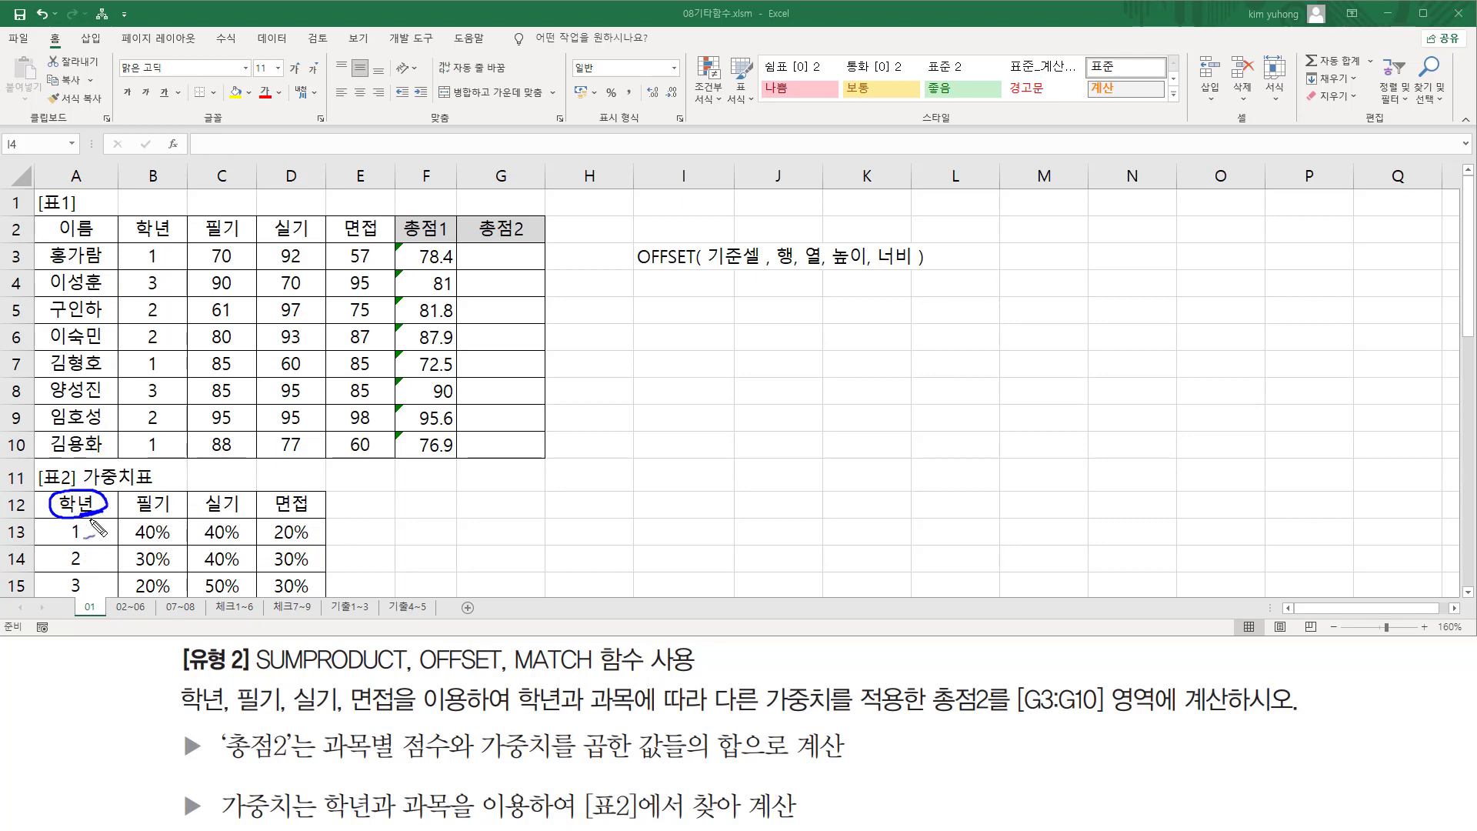
{"action": "mouse_move", "coordinate": [103, 510]}
{"action": "left_mouse_down"}
{"action": "mouse_move", "coordinate": [90, 537]}
{"action": "mouse_move", "coordinate": [126, 527]}
{"action": "left_mouse_up"}
{"action": "mouse_move", "coordinate": [171, 541]}
{"action": "left_mouse_down"}
{"action": "mouse_move", "coordinate": [137, 544]}
{"action": "mouse_move", "coordinate": [158, 522]}
{"action": "mouse_move", "coordinate": [170, 546]}
{"action": "mouse_move", "coordinate": [132, 552]}
{"action": "mouse_move", "coordinate": [171, 526]}
{"action": "left_mouse_up"}
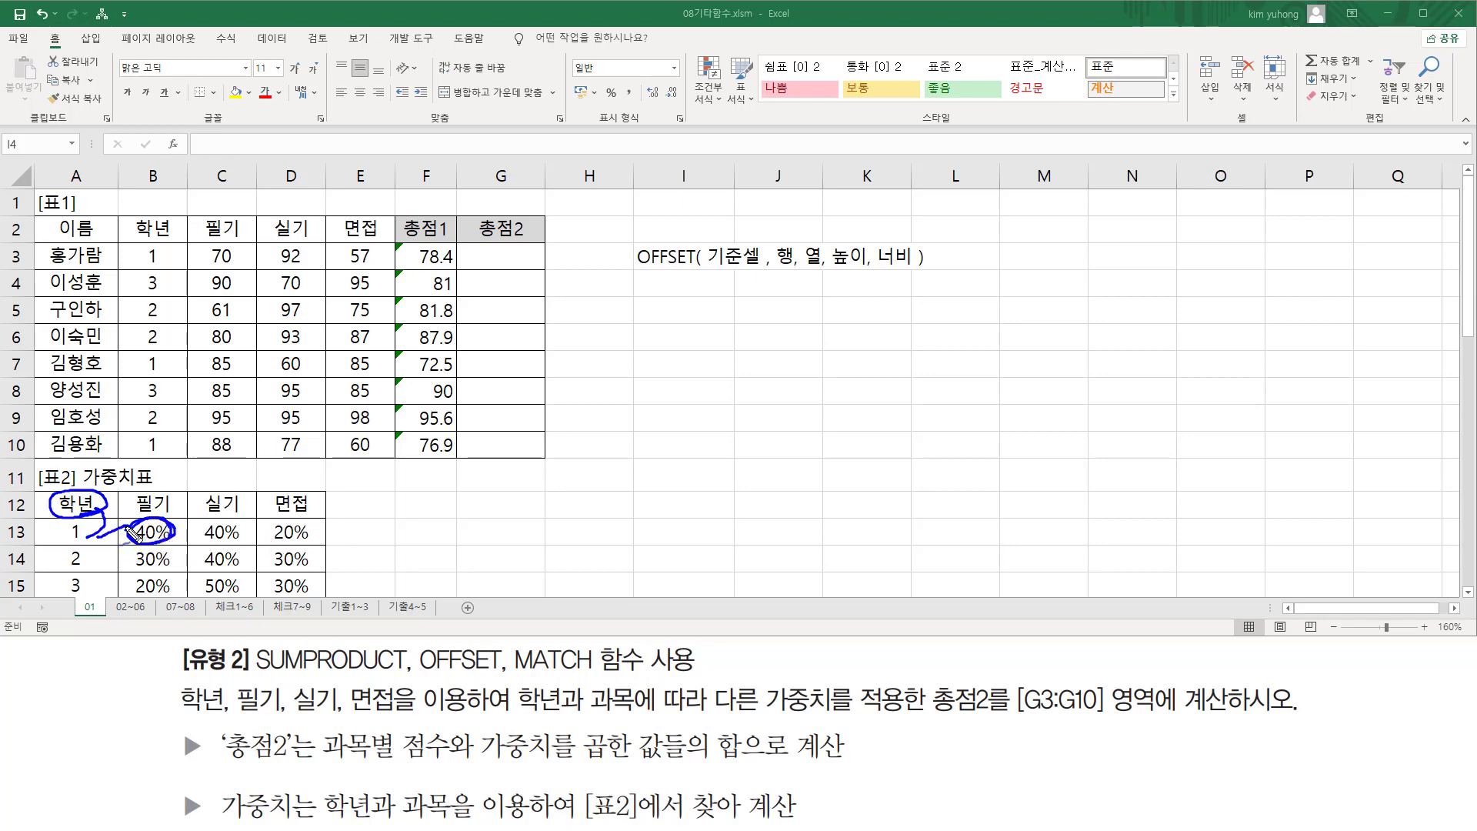
{"action": "mouse_move", "coordinate": [131, 523]}
{"action": "left_mouse_down"}
{"action": "mouse_move", "coordinate": [133, 546]}
{"action": "mouse_move", "coordinate": [208, 548]}
{"action": "mouse_move", "coordinate": [302, 548]}
{"action": "mouse_move", "coordinate": [323, 523]}
{"action": "mouse_move", "coordinate": [172, 520]}
{"action": "mouse_move", "coordinate": [162, 536]}
{"action": "mouse_move", "coordinate": [259, 554]}
{"action": "left_mouse_up"}
{"action": "key", "text": "Escape"}
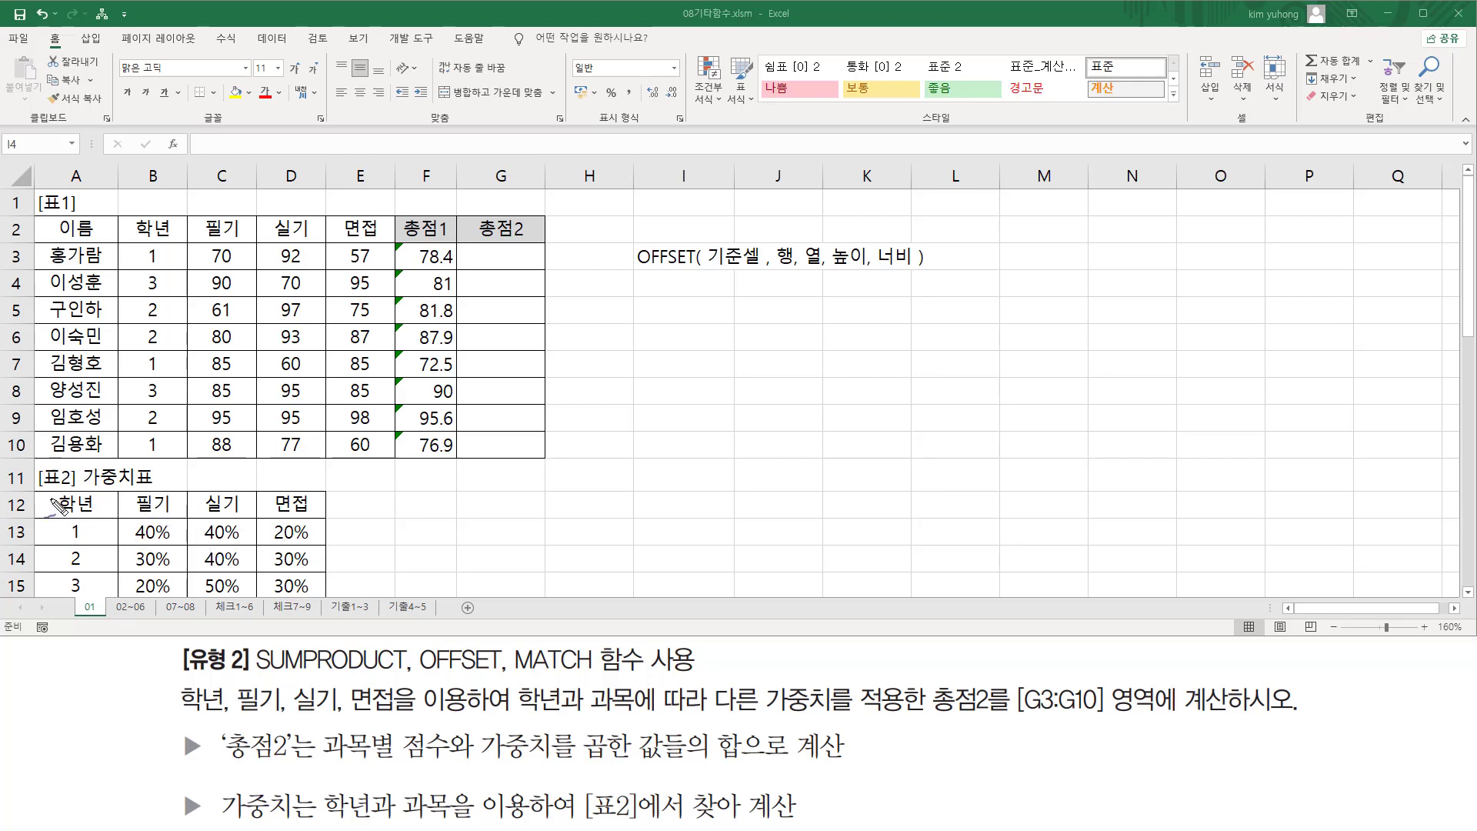
{"action": "mouse_move", "coordinate": [95, 495]}
{"action": "left_mouse_down"}
{"action": "mouse_move", "coordinate": [53, 488]}
{"action": "mouse_move", "coordinate": [81, 514]}
{"action": "mouse_move", "coordinate": [107, 497]}
{"action": "mouse_move", "coordinate": [91, 492]}
{"action": "left_mouse_up"}
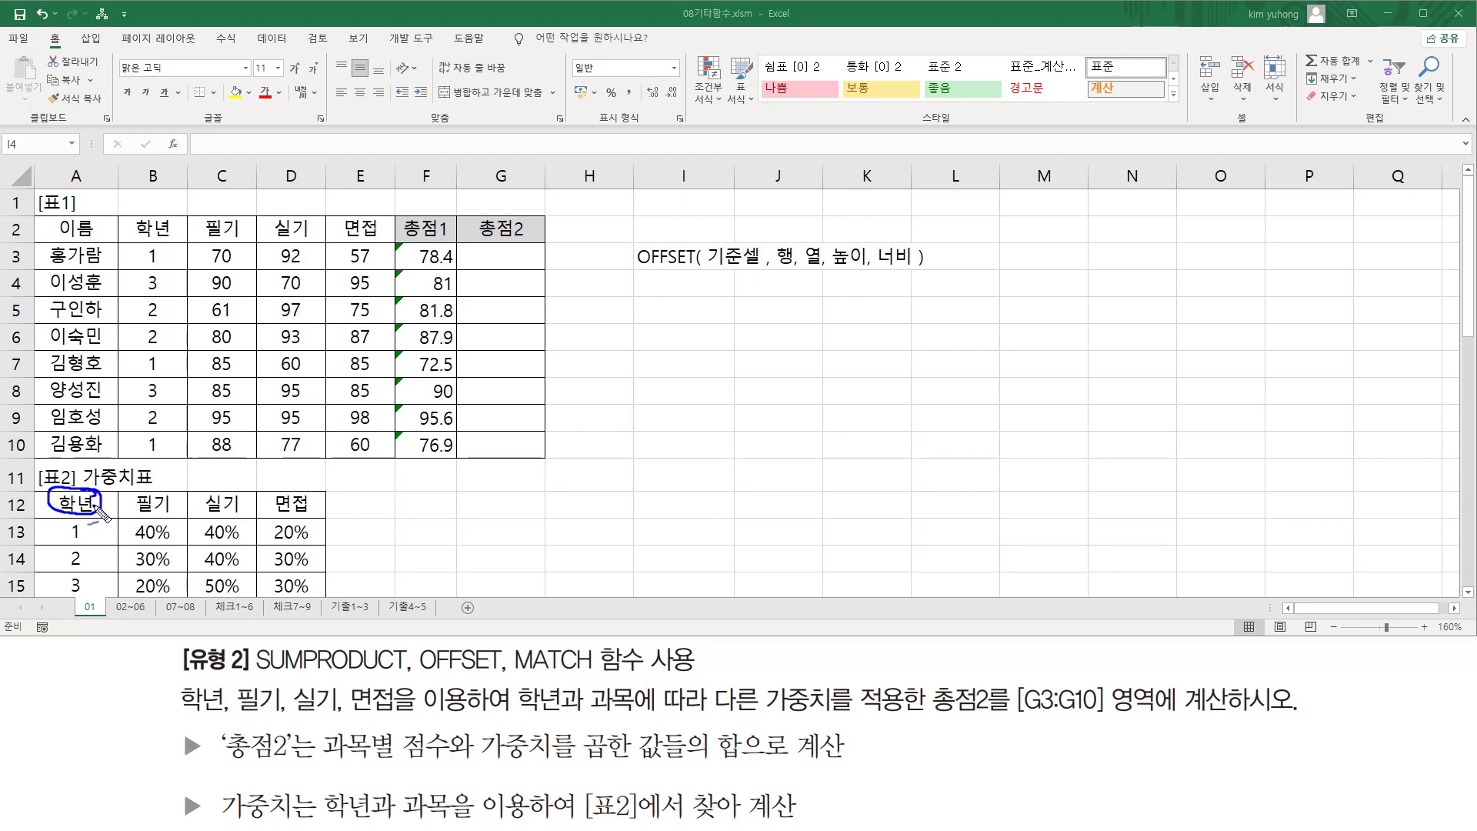
{"action": "mouse_move", "coordinate": [94, 505]}
{"action": "left_mouse_down"}
{"action": "mouse_move", "coordinate": [108, 547]}
{"action": "mouse_move", "coordinate": [79, 567]}
{"action": "mouse_move", "coordinate": [131, 563]}
{"action": "mouse_move", "coordinate": [132, 547]}
{"action": "mouse_move", "coordinate": [146, 570]}
{"action": "mouse_move", "coordinate": [311, 570]}
{"action": "mouse_move", "coordinate": [309, 546]}
{"action": "mouse_move", "coordinate": [184, 546]}
{"action": "mouse_move", "coordinate": [128, 564]}
{"action": "left_mouse_up"}
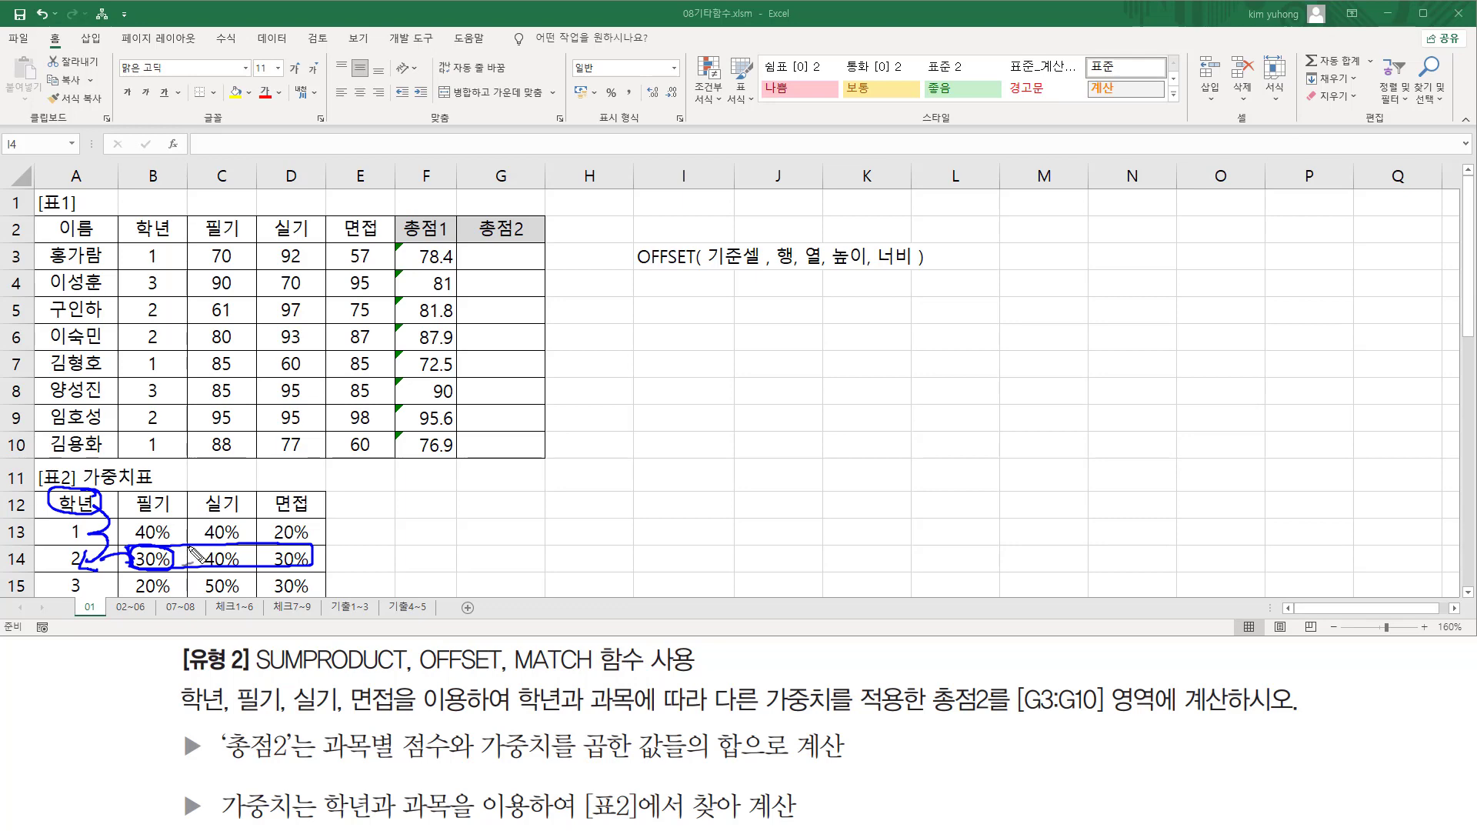
{"action": "key", "text": "Escape"}
- Enter =MATCH(B3, $A$13:$A$15,0) in G3 to find the row position of the 학년 in [표2]
{"action": "left_click", "coordinate": [501, 256]}
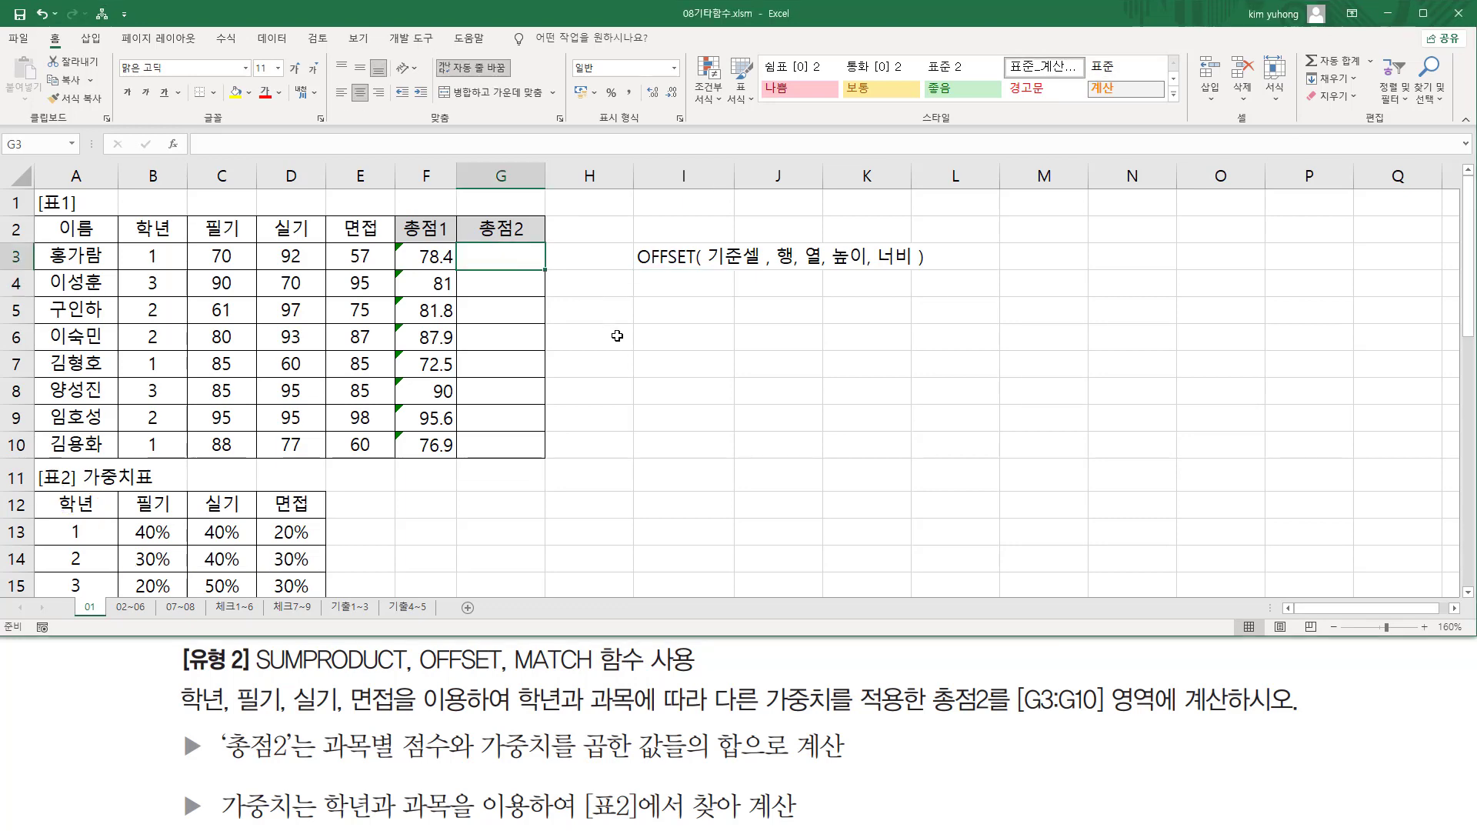
{"action": "type", "text": "="}
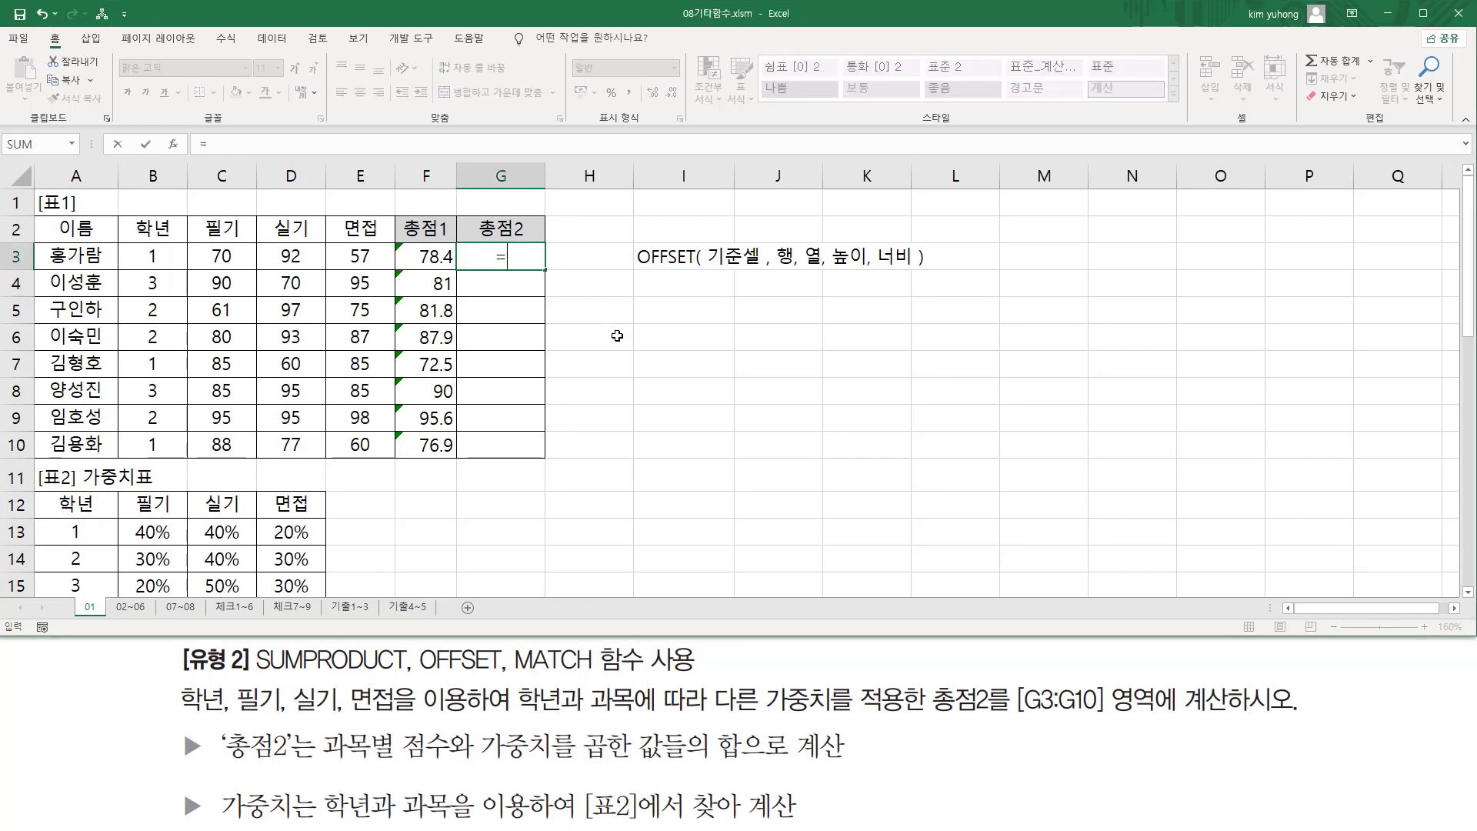
{"action": "type", "text": "MA"}
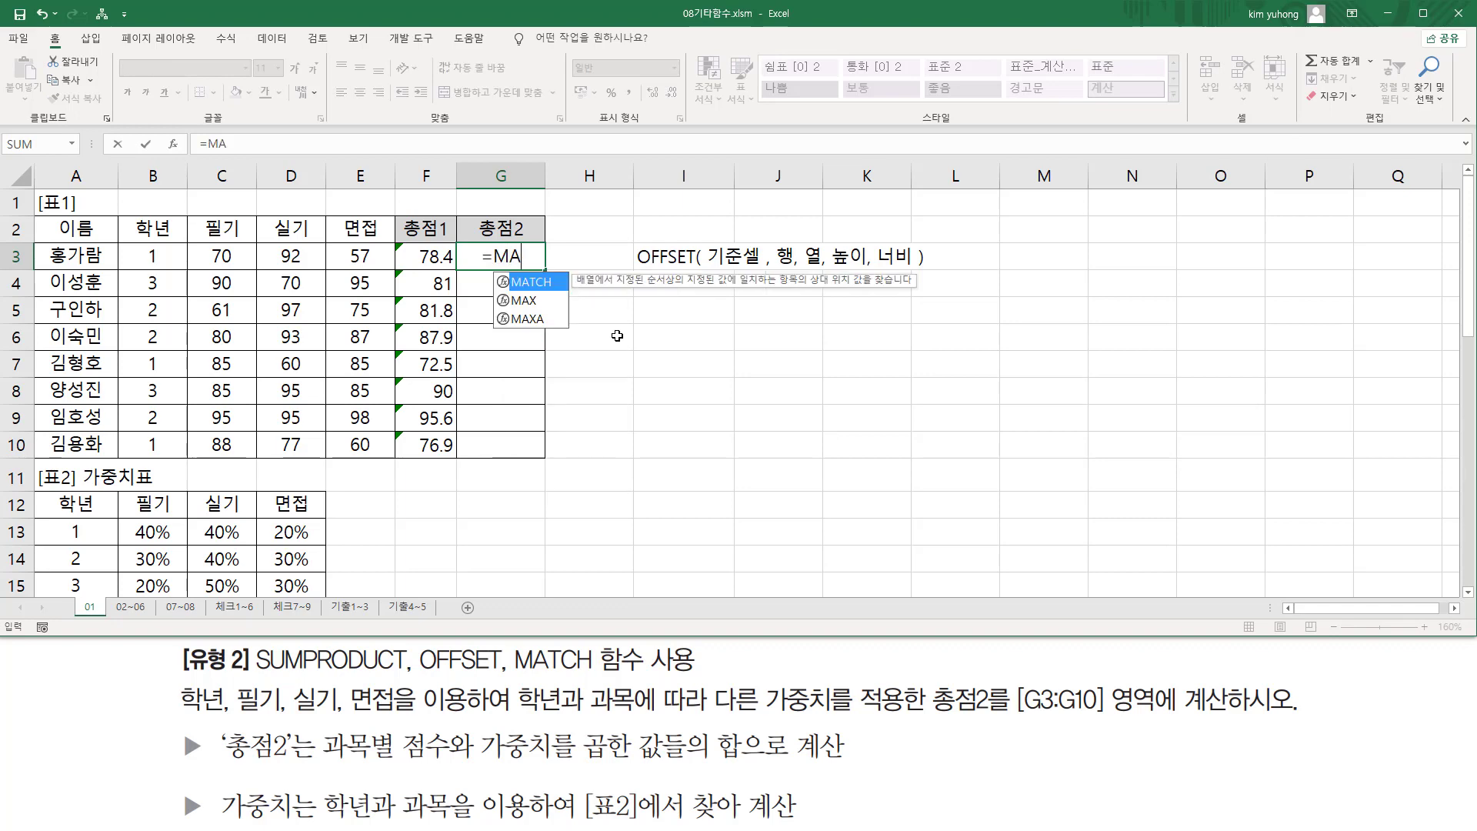
{"action": "type", "text": "T"}
{"action": "key", "text": "Tab"}
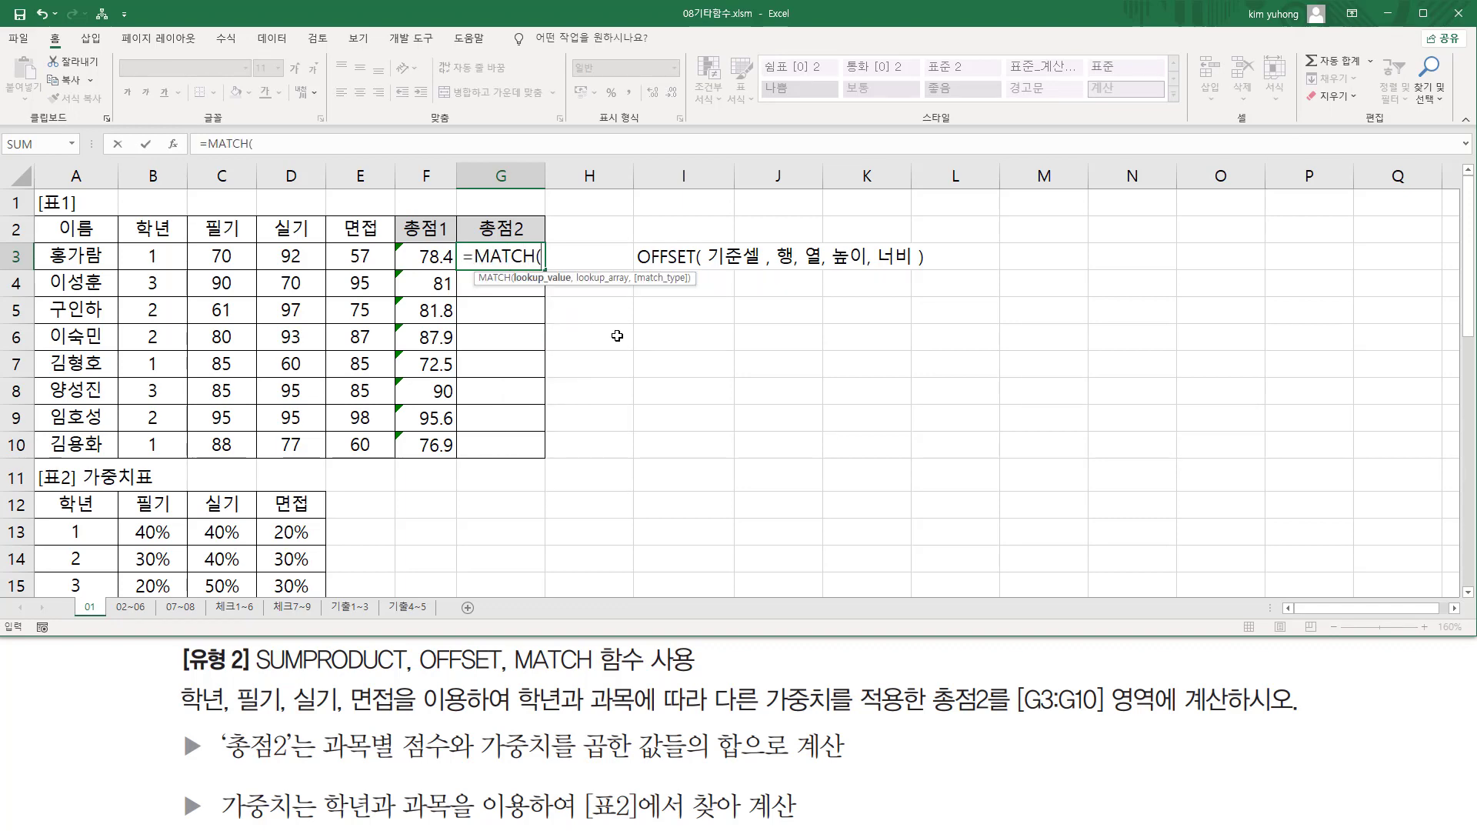
{"action": "left_click", "coordinate": [153, 254]}
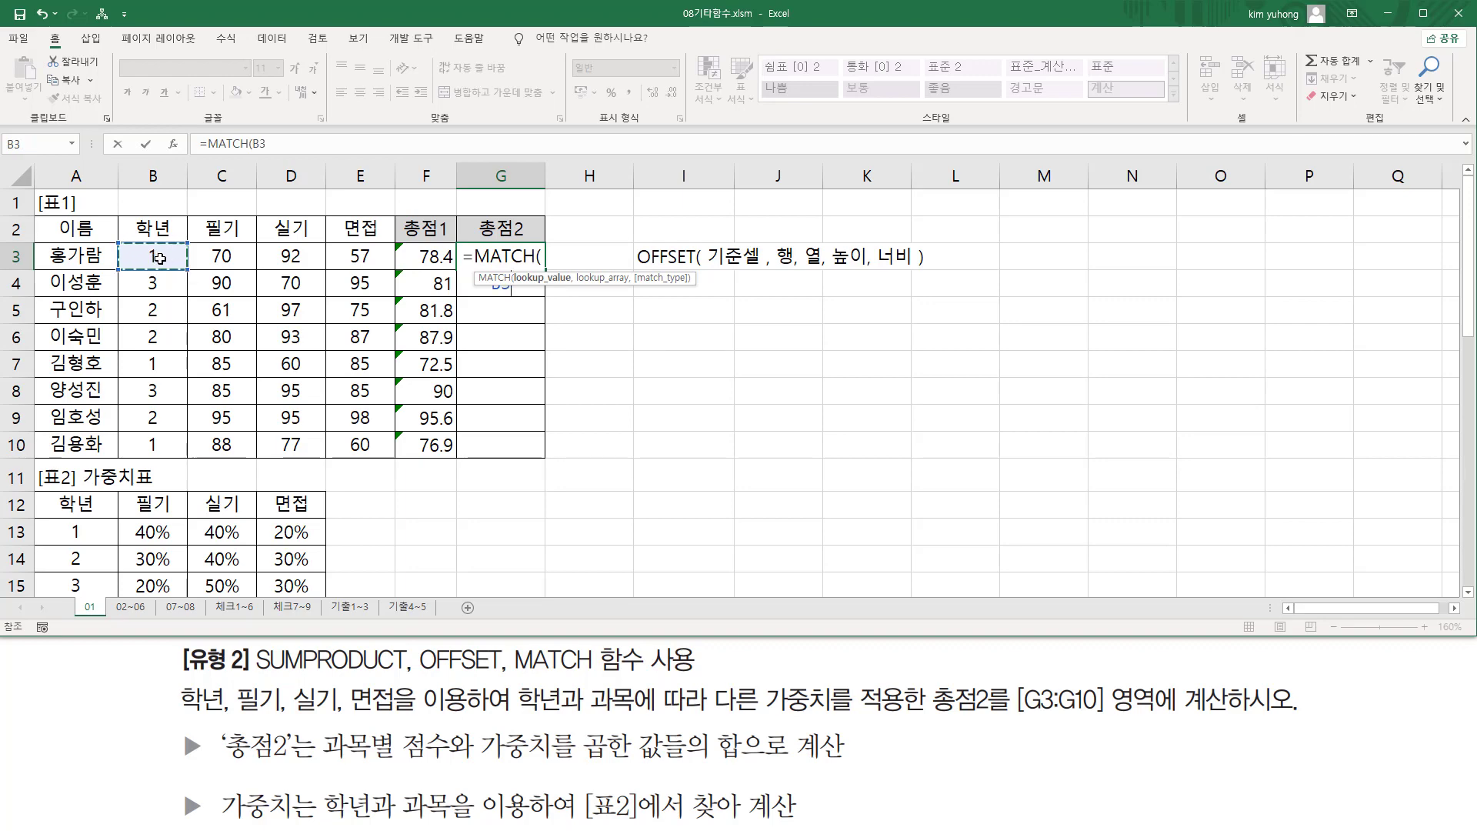
{"action": "type", "text": ","}
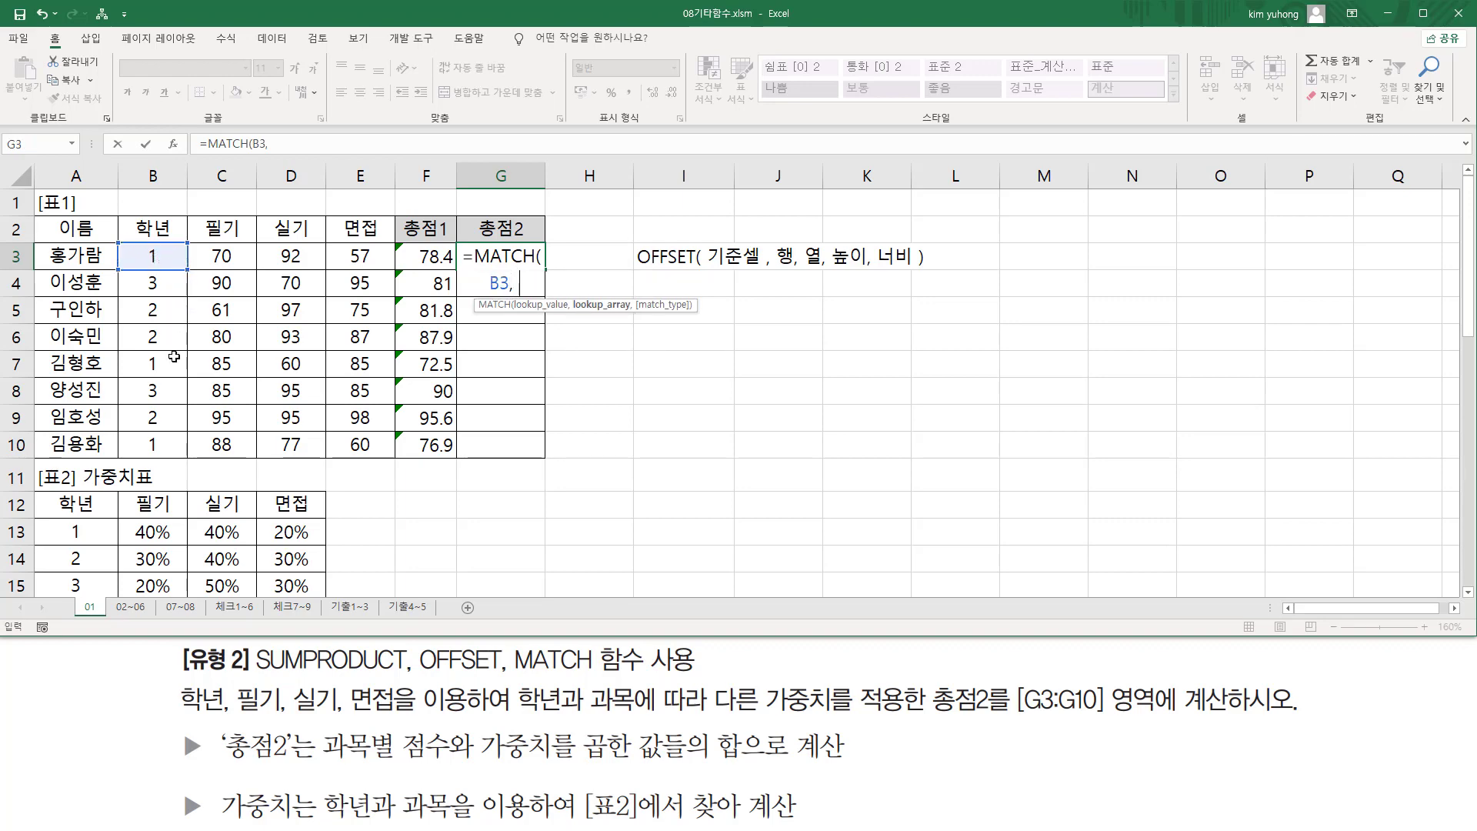
{"action": "left_click_drag", "start_coordinate": [77, 527], "coordinate": [75, 584]}
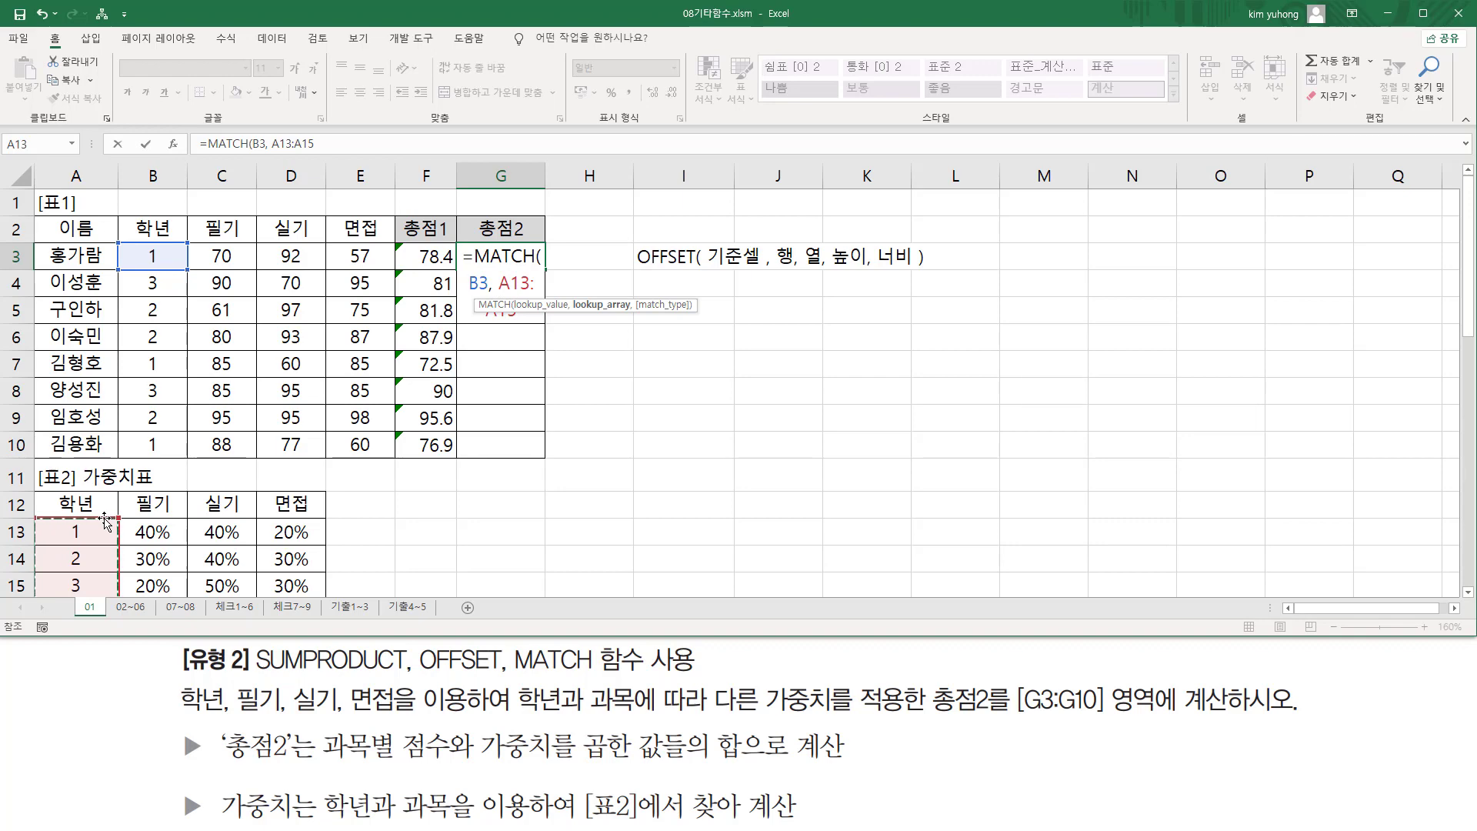
{"action": "key", "text": "F4"}
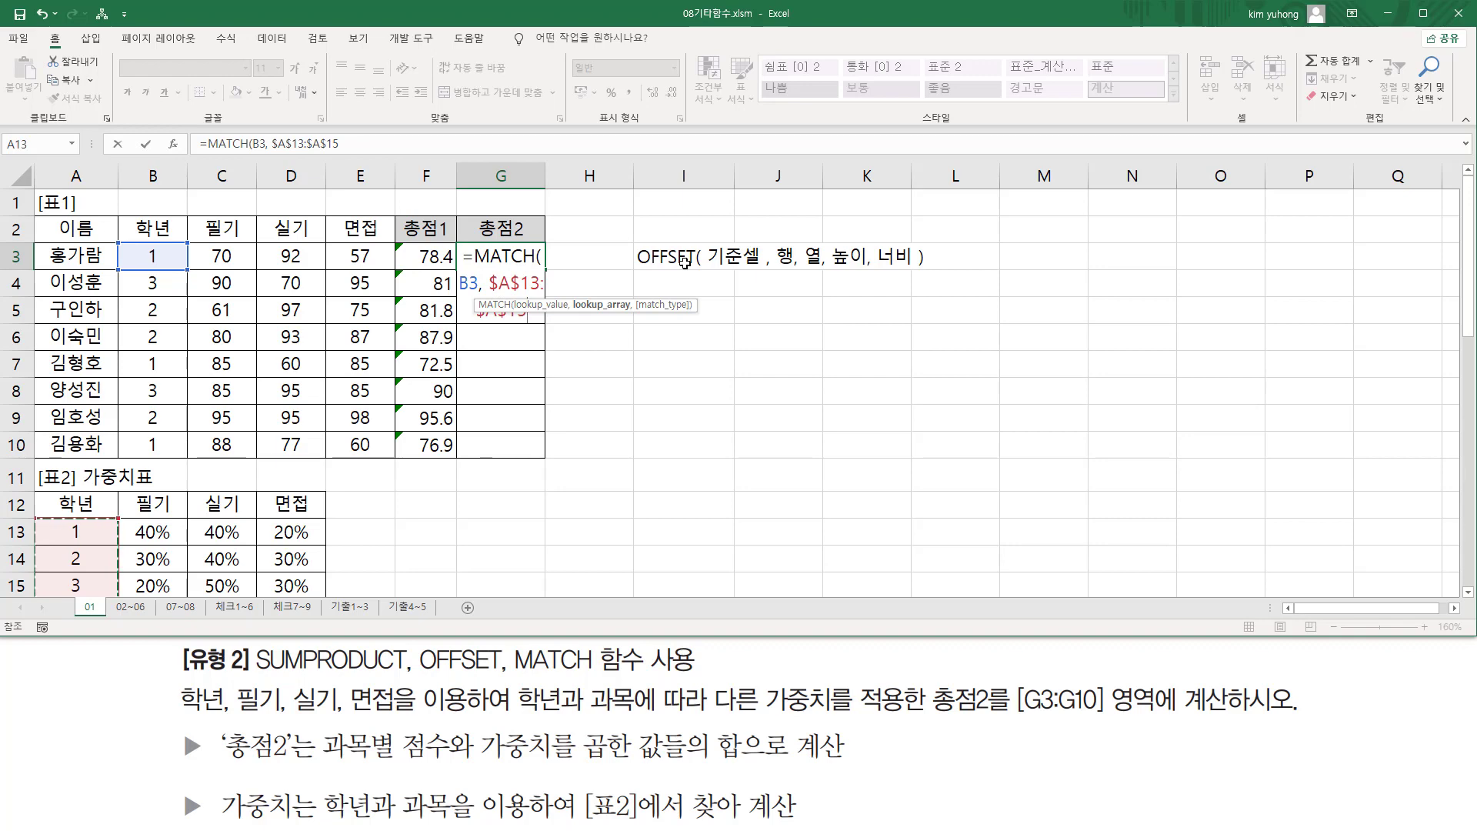
{"action": "type", "text": ","}
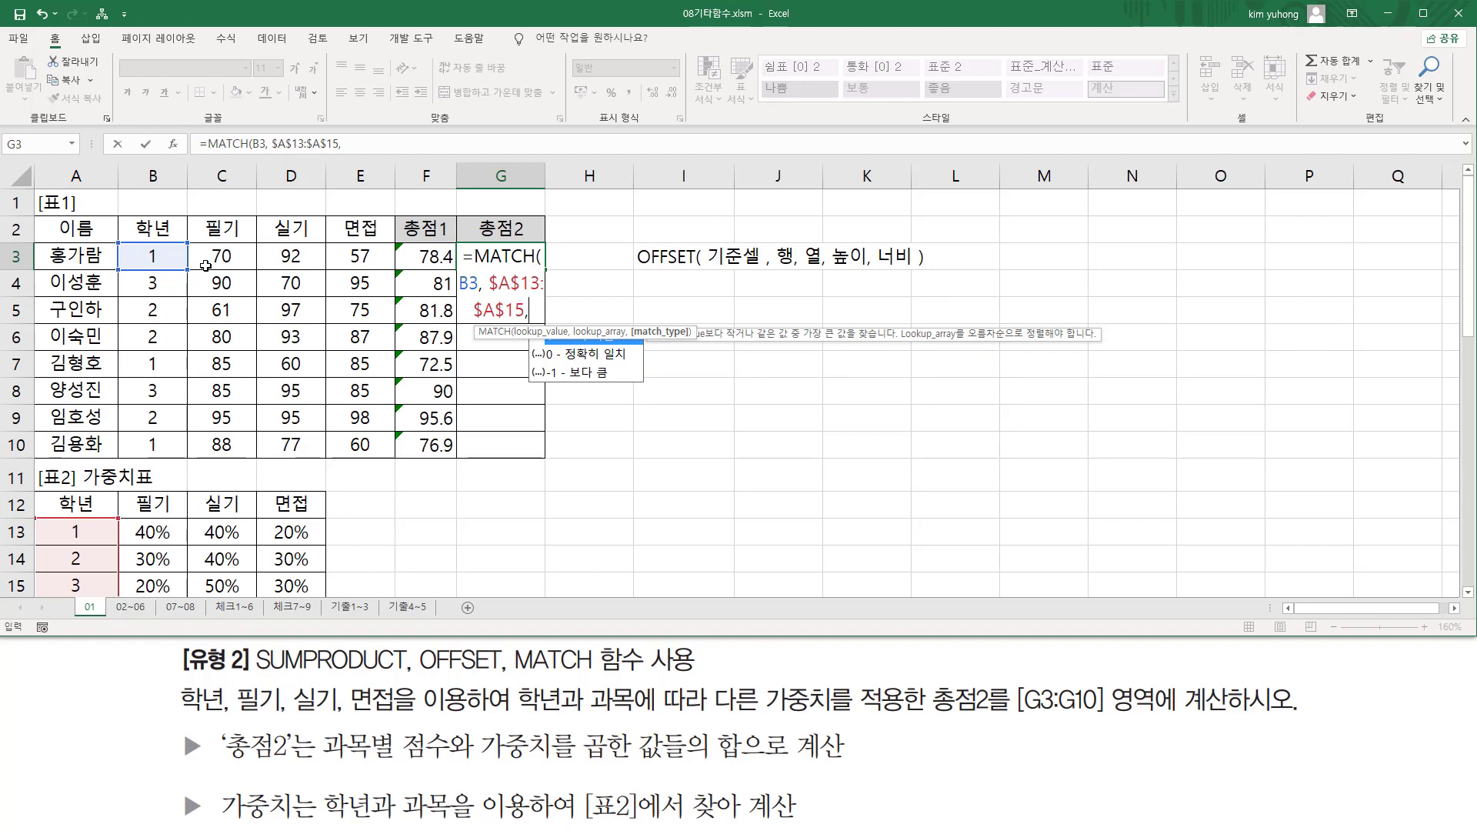
{"action": "type", "text": "0"}
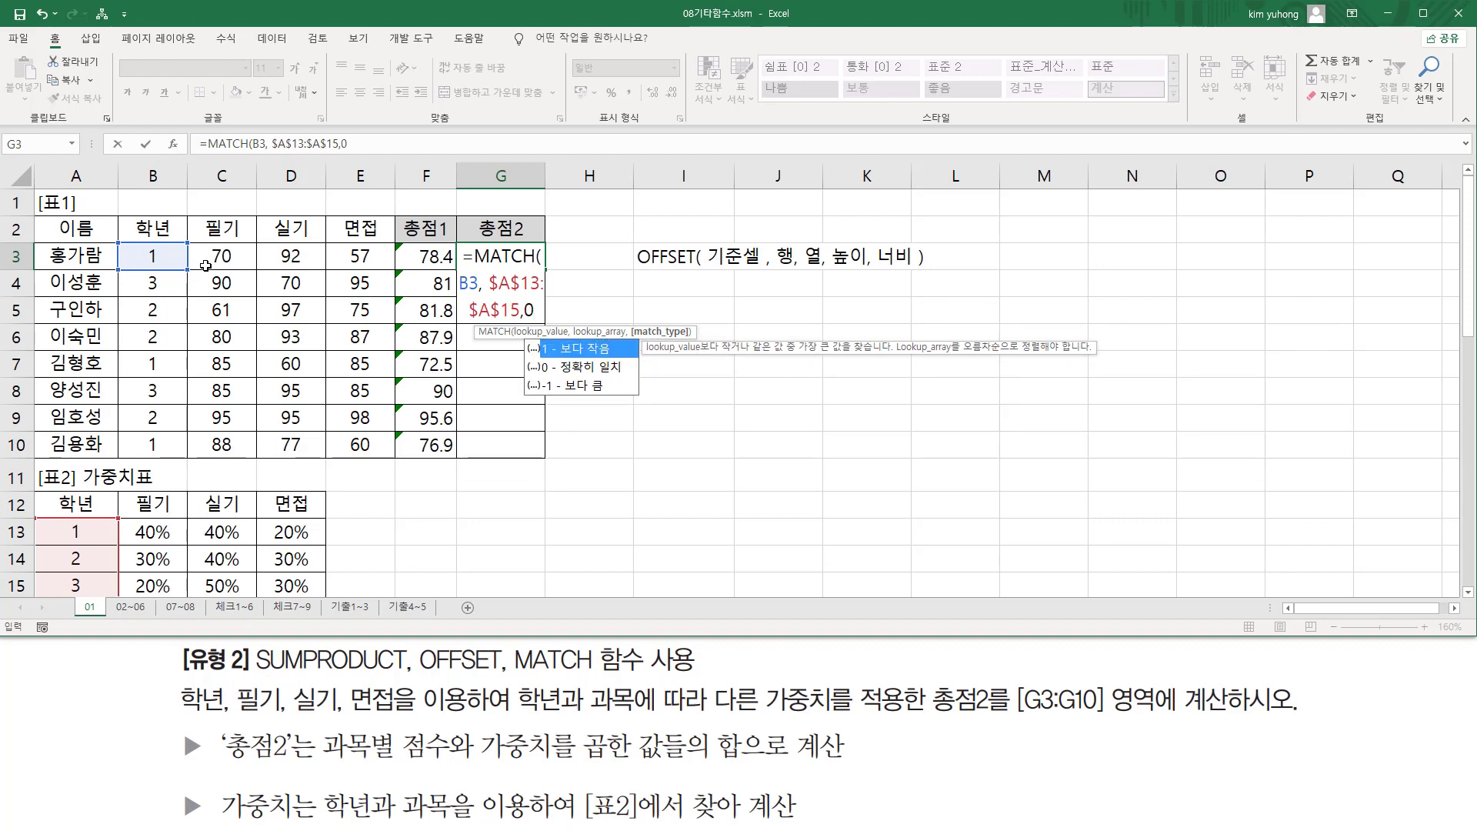
{"action": "type", "text": ")"}
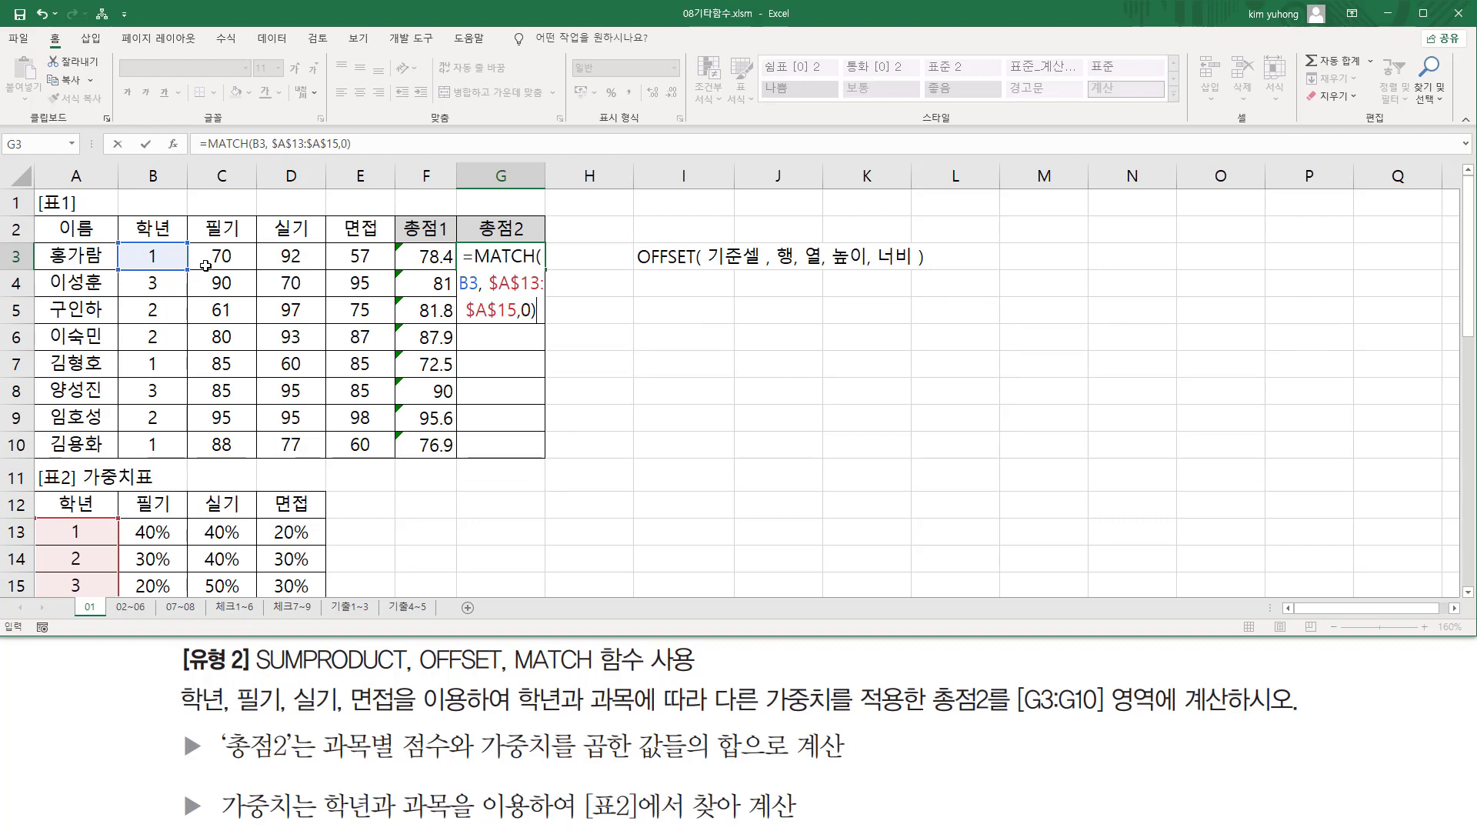
{"action": "key", "text": "Return"}
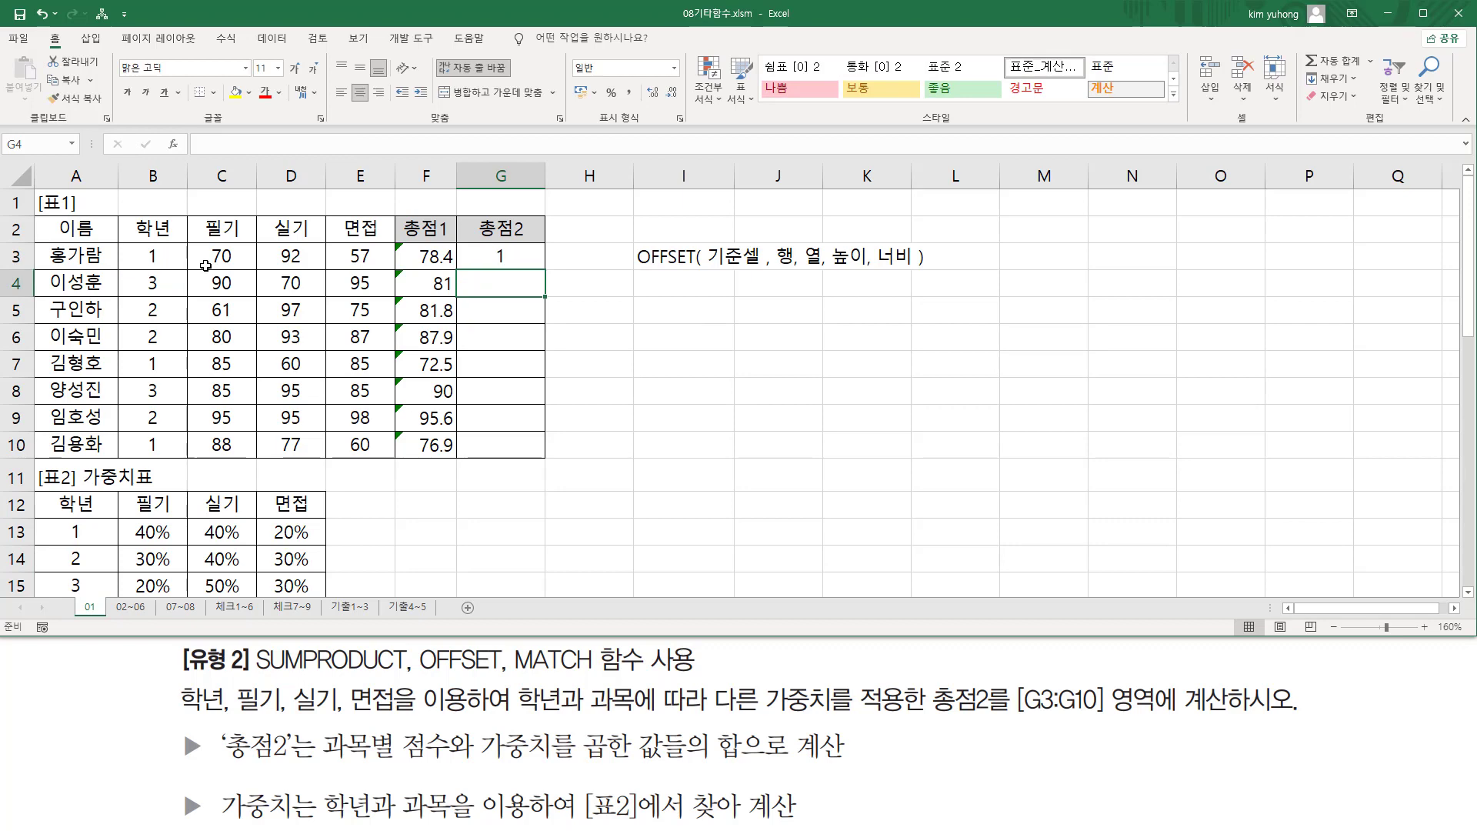
- Copy the MATCH formula from G3 down to G10 and compare the results with the 학년 column
{"action": "left_click", "coordinate": [504, 254]}
{"action": "left_click_drag", "start_coordinate": [544, 270], "coordinate": [545, 455]}
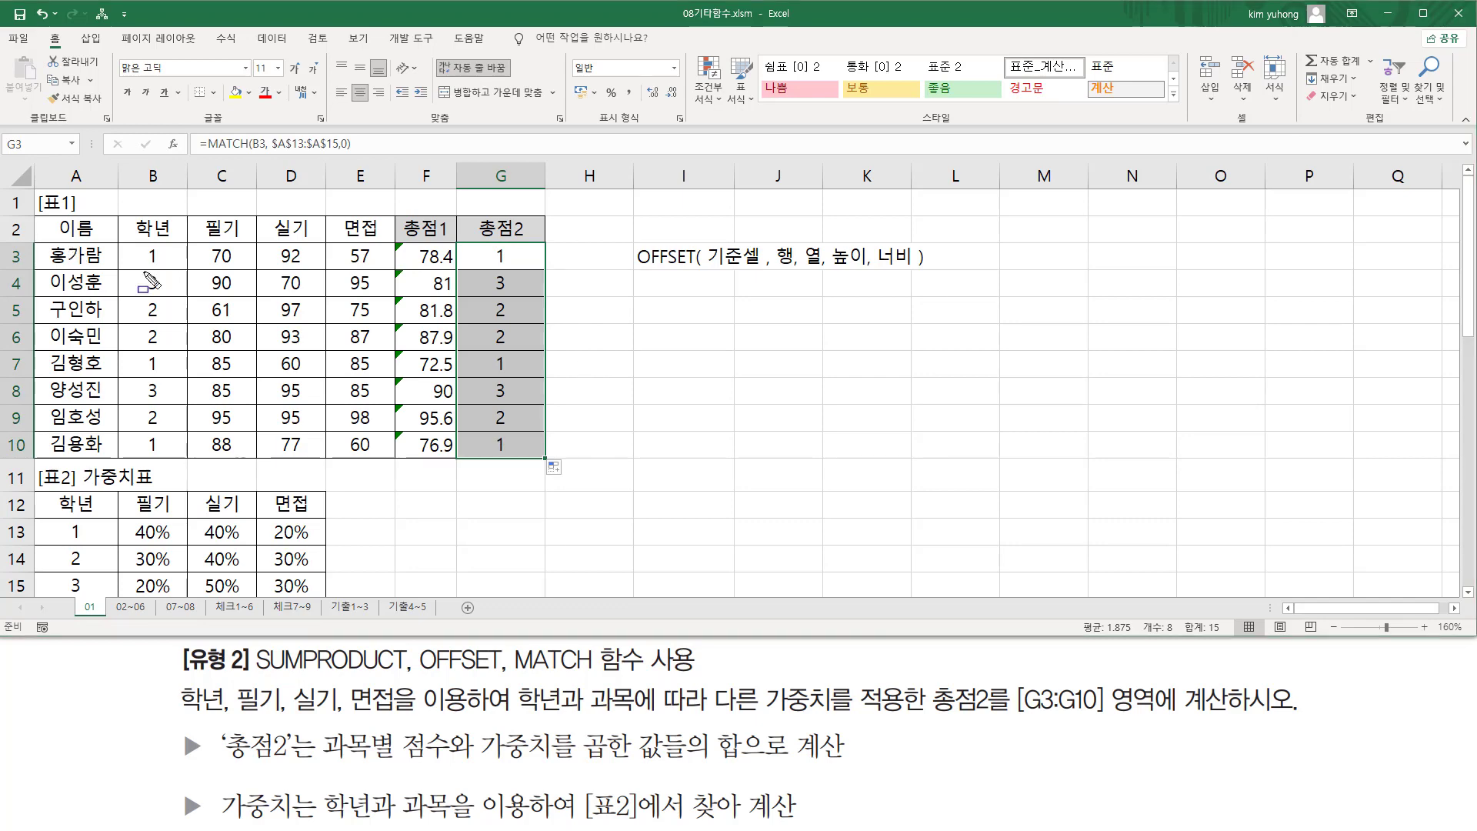
{"action": "left_click_drag", "start_coordinate": [477, 293], "coordinate": [510, 294]}
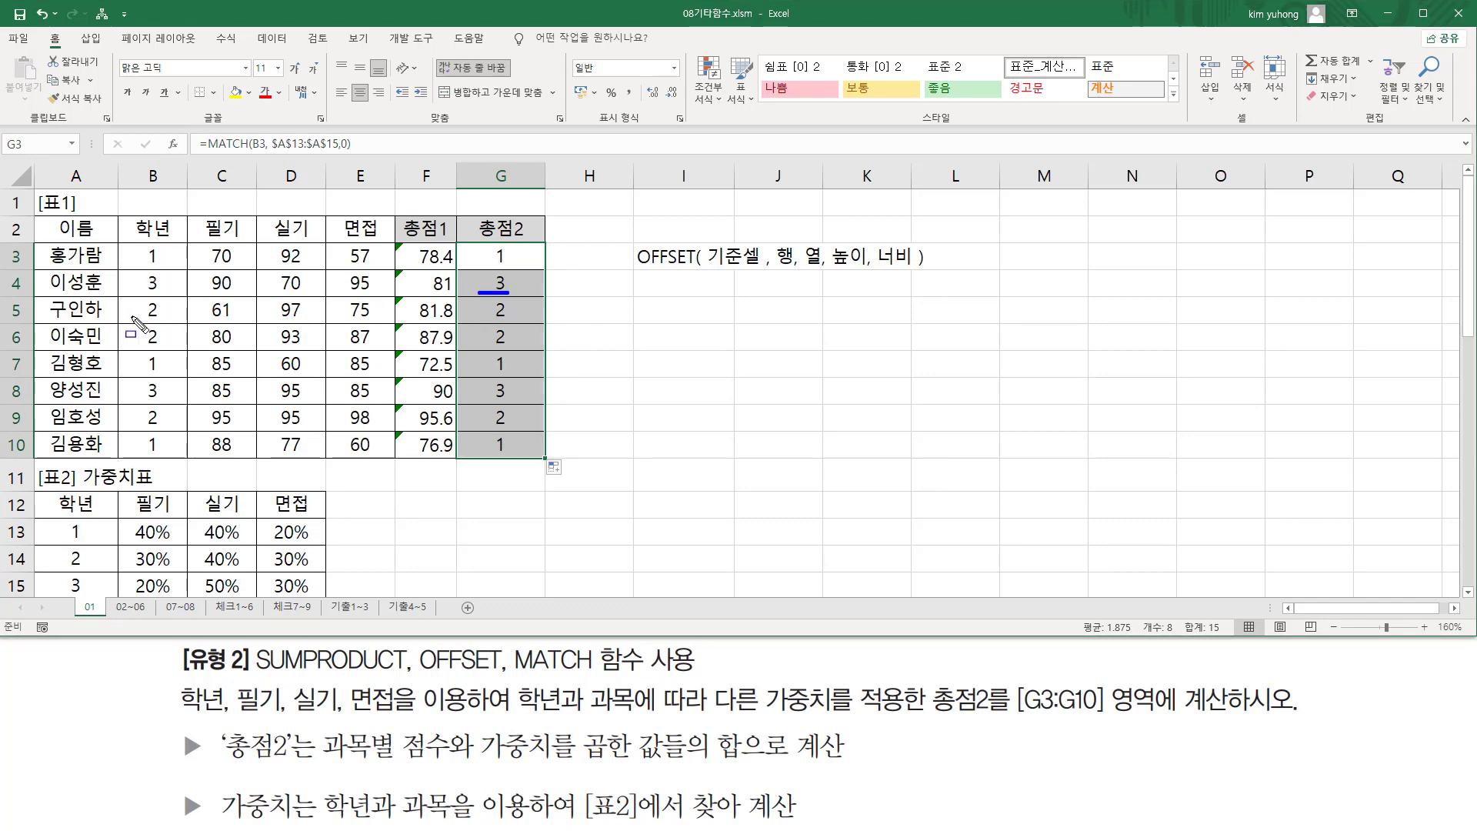
{"action": "left_click_drag", "start_coordinate": [111, 314], "coordinate": [536, 314]}
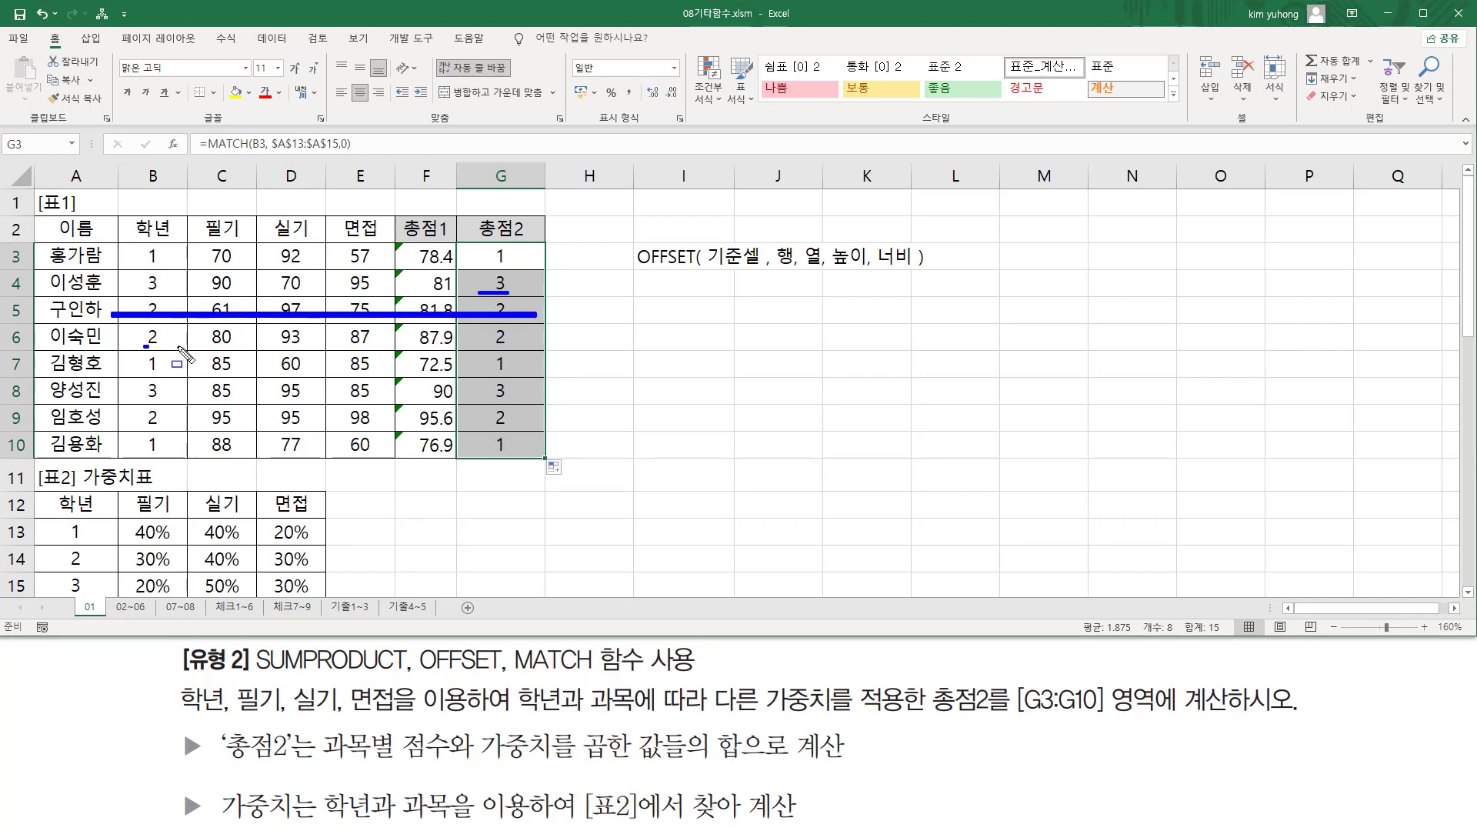
{"action": "left_click_drag", "start_coordinate": [145, 346], "coordinate": [559, 346]}
{"action": "left_click_drag", "start_coordinate": [482, 245], "coordinate": [515, 455]}
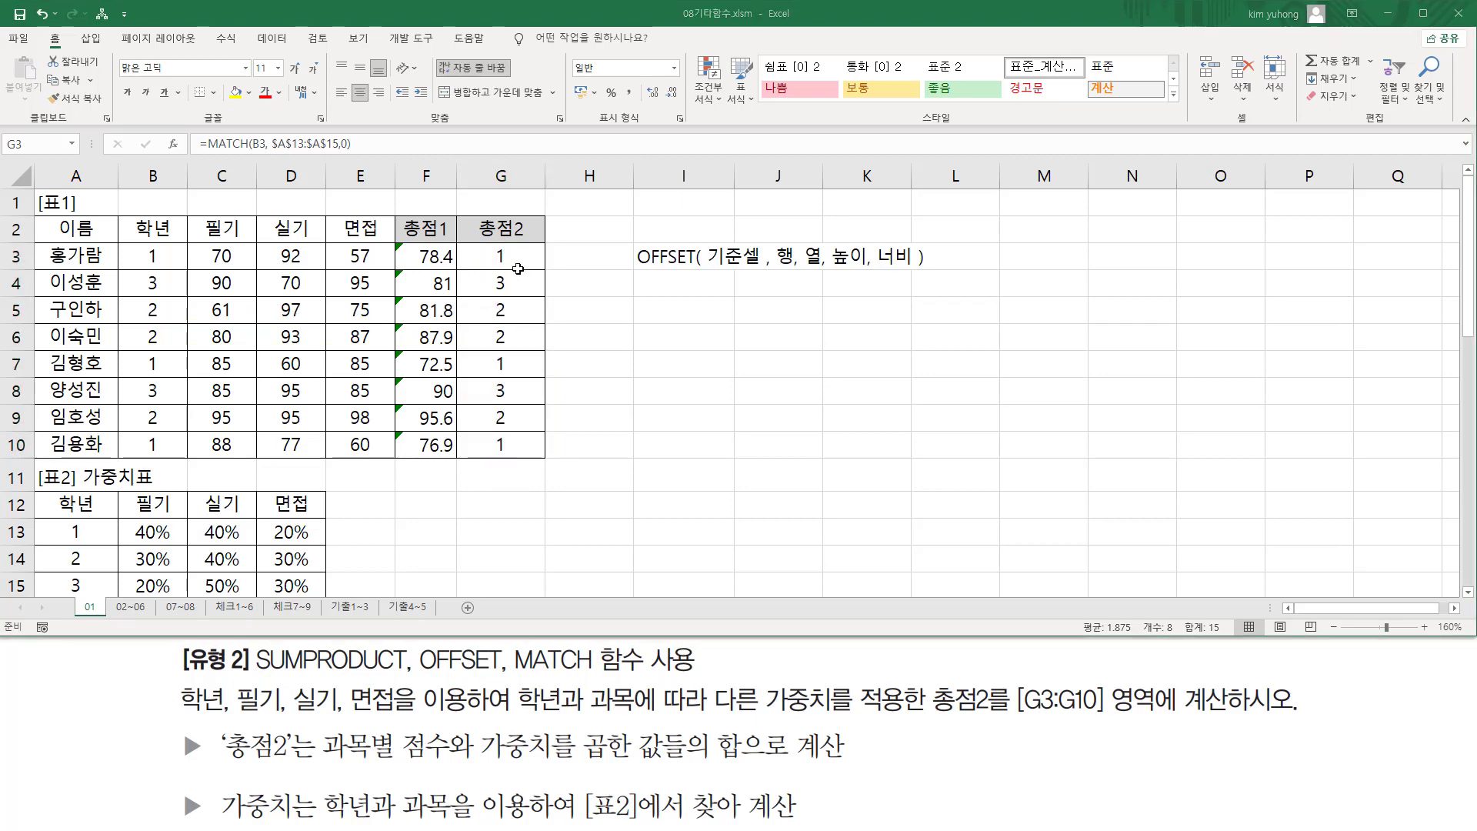
- Cut the MATCH expression out of the G3 formula and start an OFFSET function with A12 as the reference cell
{"action": "left_click", "coordinate": [509, 254]}
{"action": "double_click", "coordinate": [508, 254]}
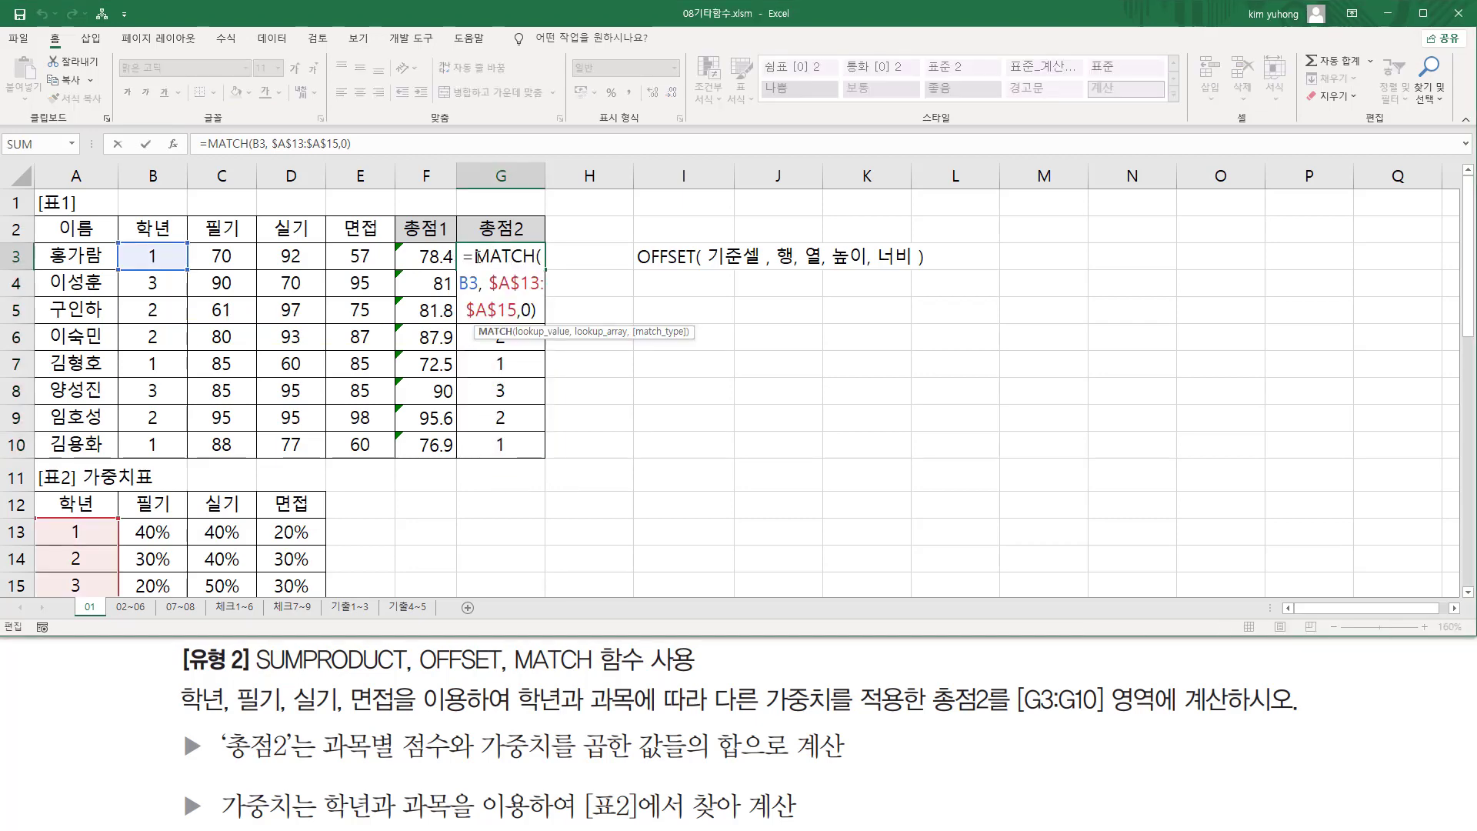
{"action": "left_click_drag", "start_coordinate": [473, 255], "coordinate": [570, 321]}
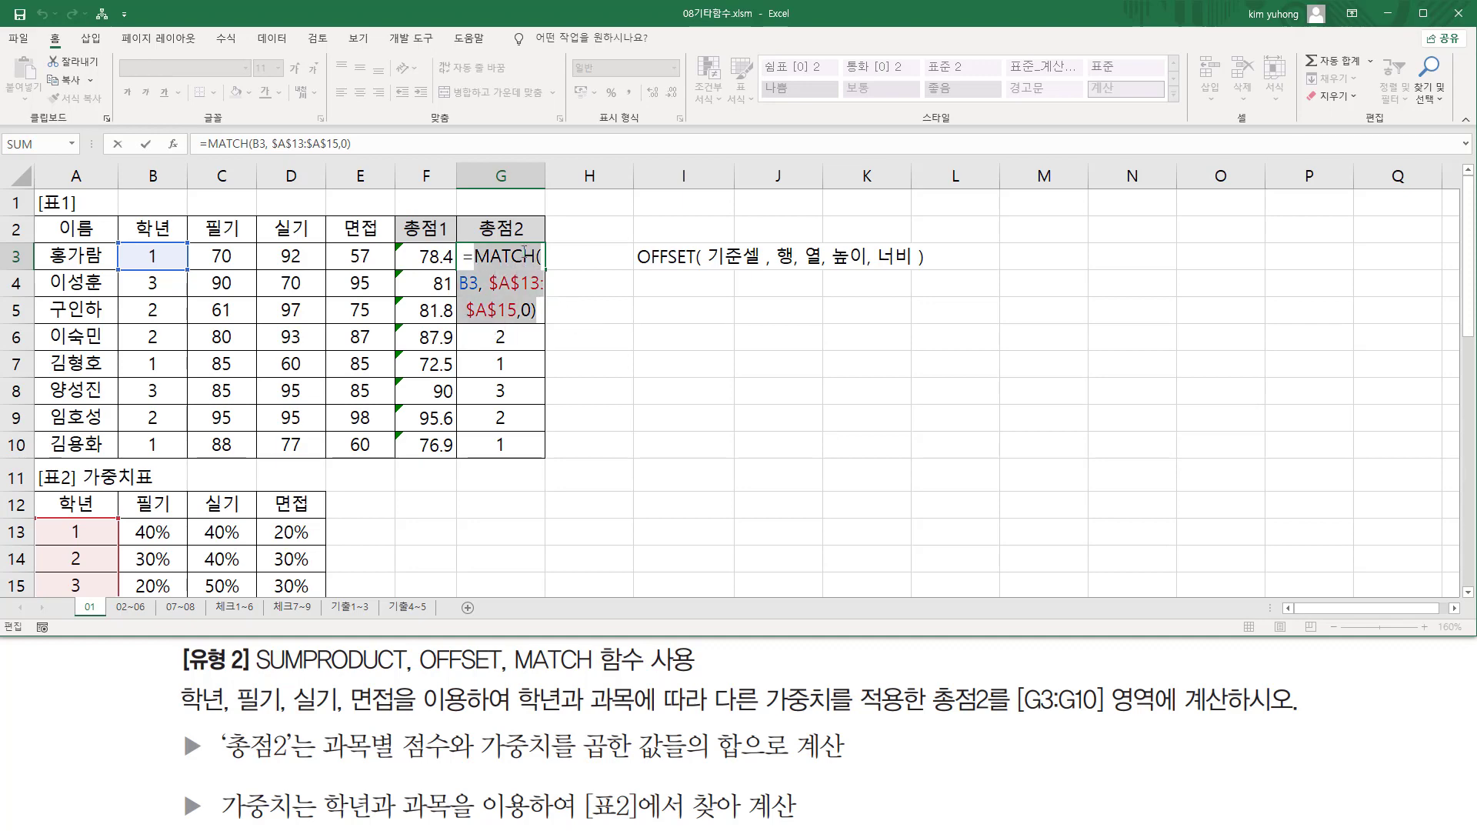
{"action": "key", "text": "BackSpace"}
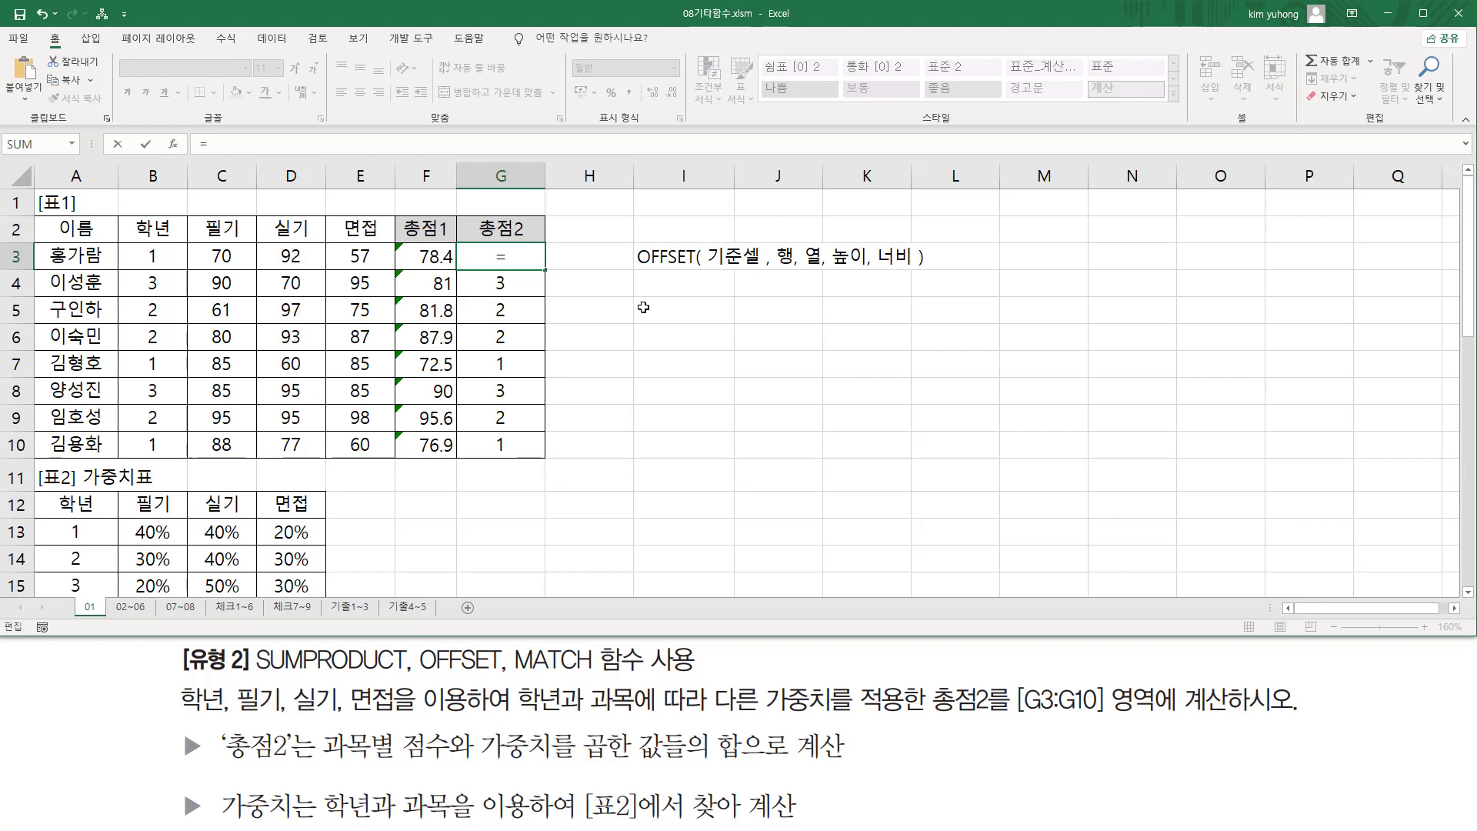
{"action": "type", "text": "OFFSET("}
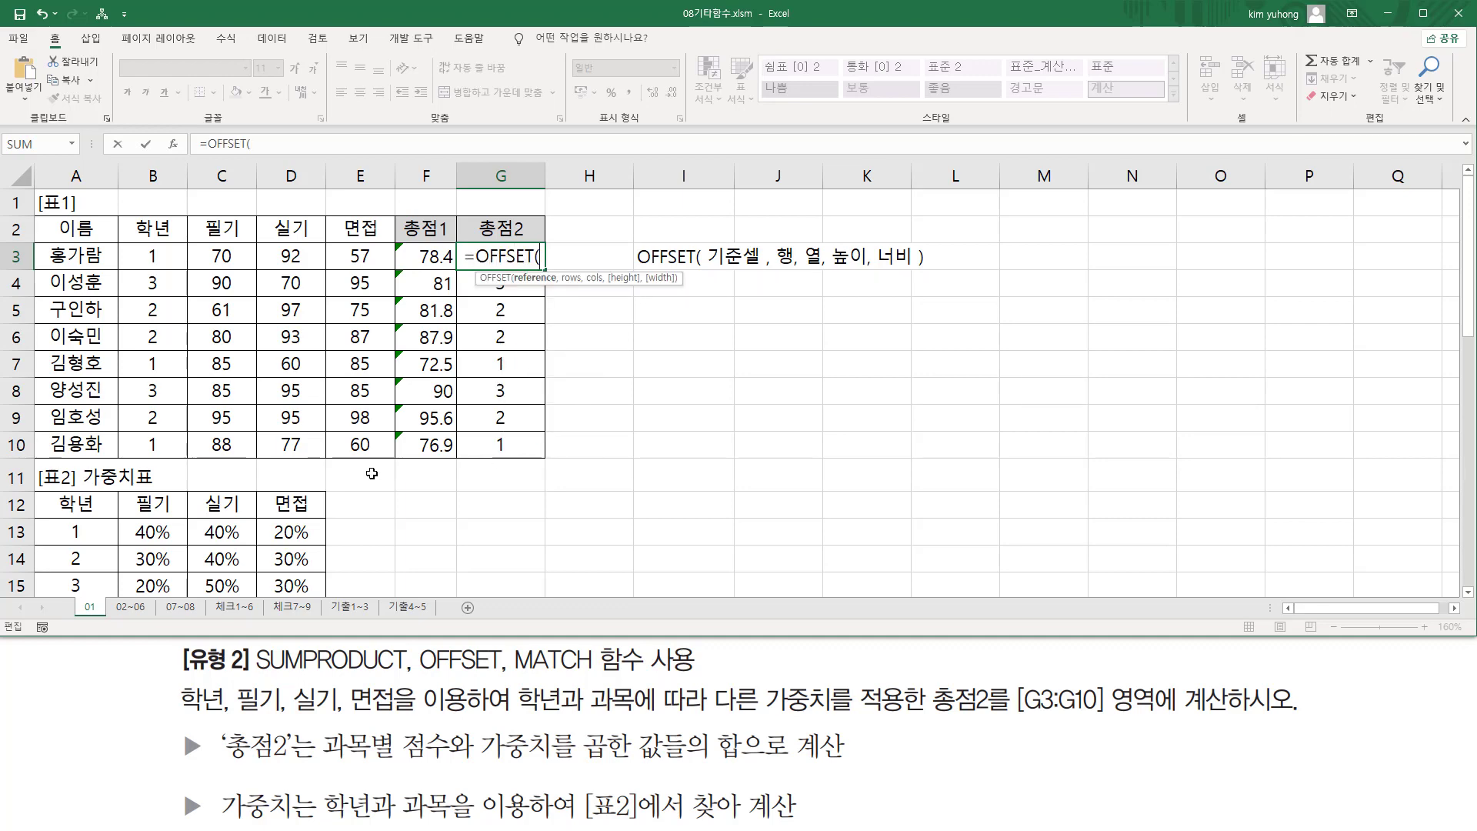
{"action": "left_click", "coordinate": [76, 504]}
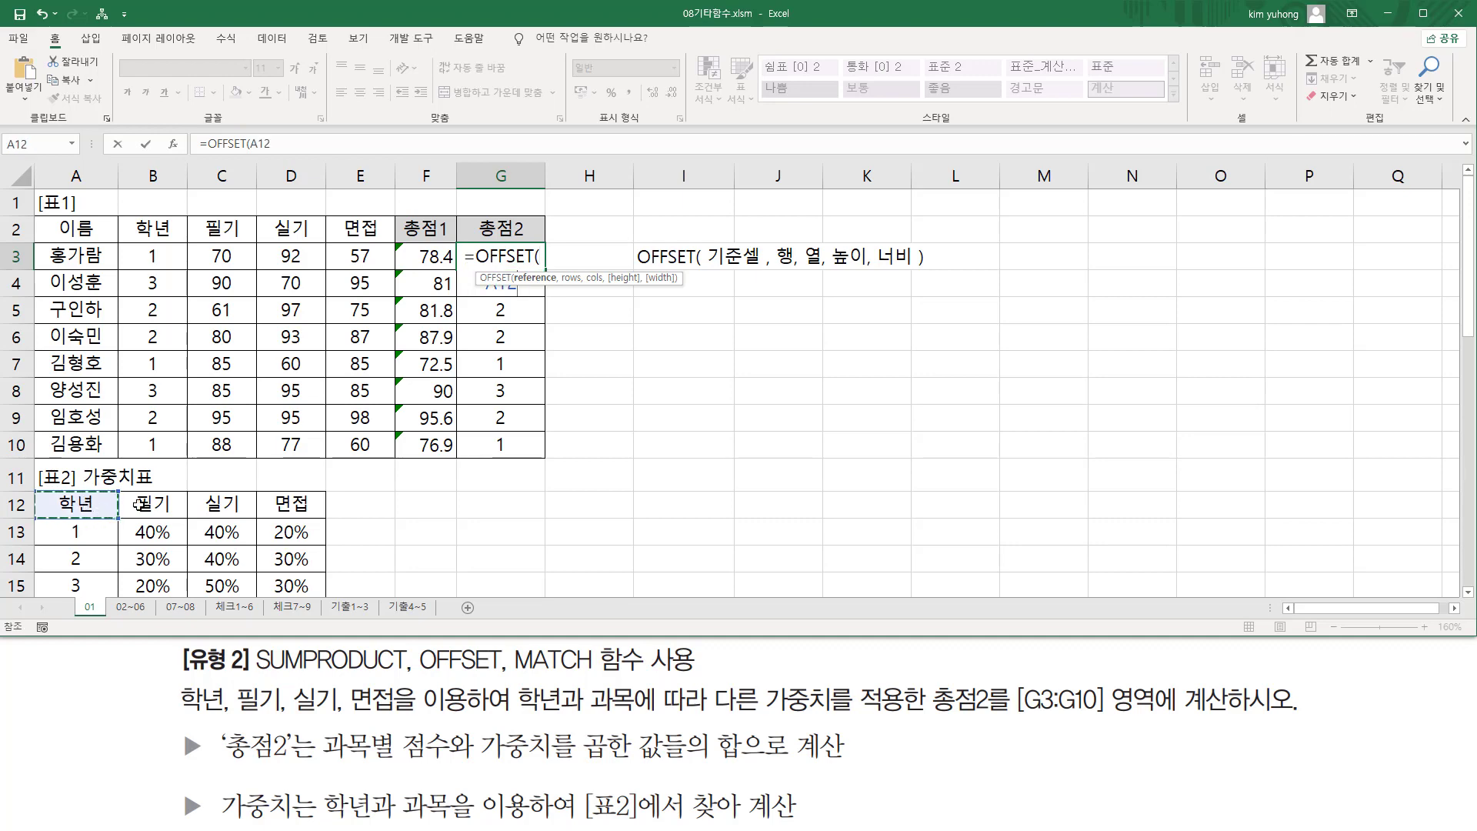
{"action": "type", "text": ","}
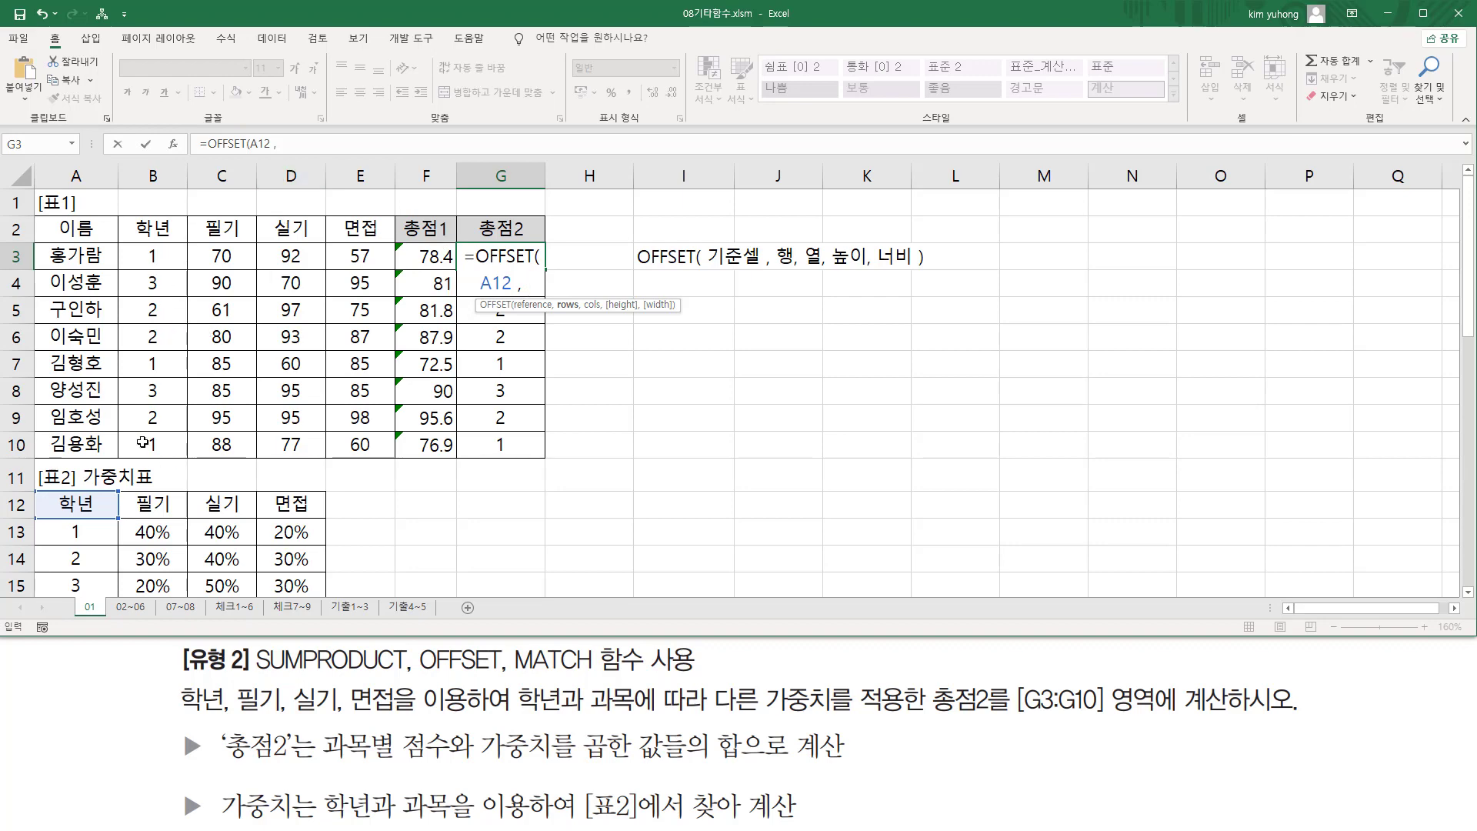
- Paste the cut MATCH expression as the rows argument of OFFSET in G3 and set the column offset to 1
{"action": "key", "text": "ctrl+shift+d"}
{"action": "mouse_move", "coordinate": [58, 497]}
{"action": "left_mouse_down"}
{"action": "mouse_move", "coordinate": [101, 513]}
{"action": "mouse_move", "coordinate": [100, 594]}
{"action": "left_mouse_up"}
{"action": "key", "text": "Escape"}
{"action": "key", "text": "ctrl+v"}
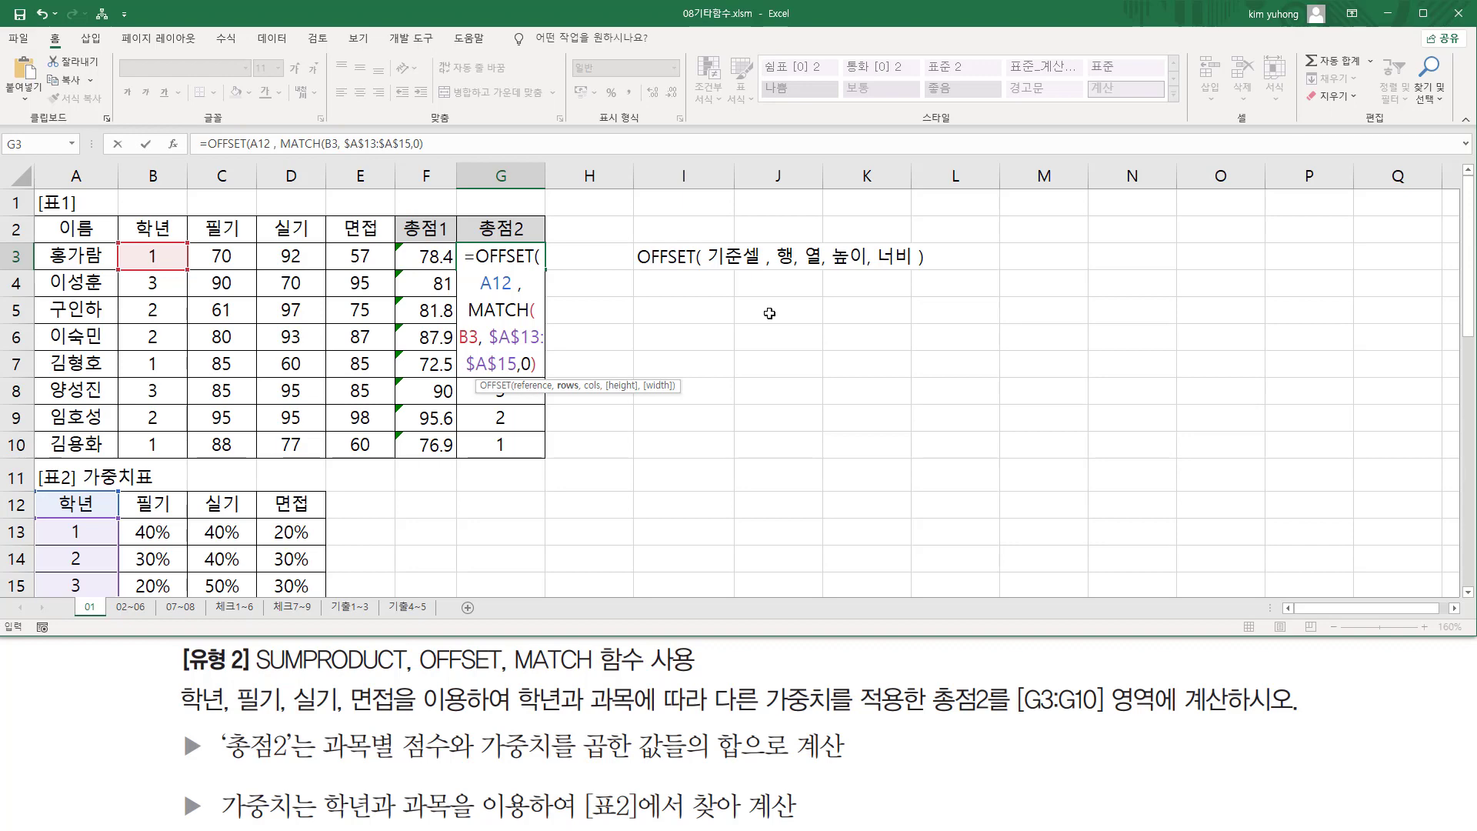
{"action": "type", "text": ", "}
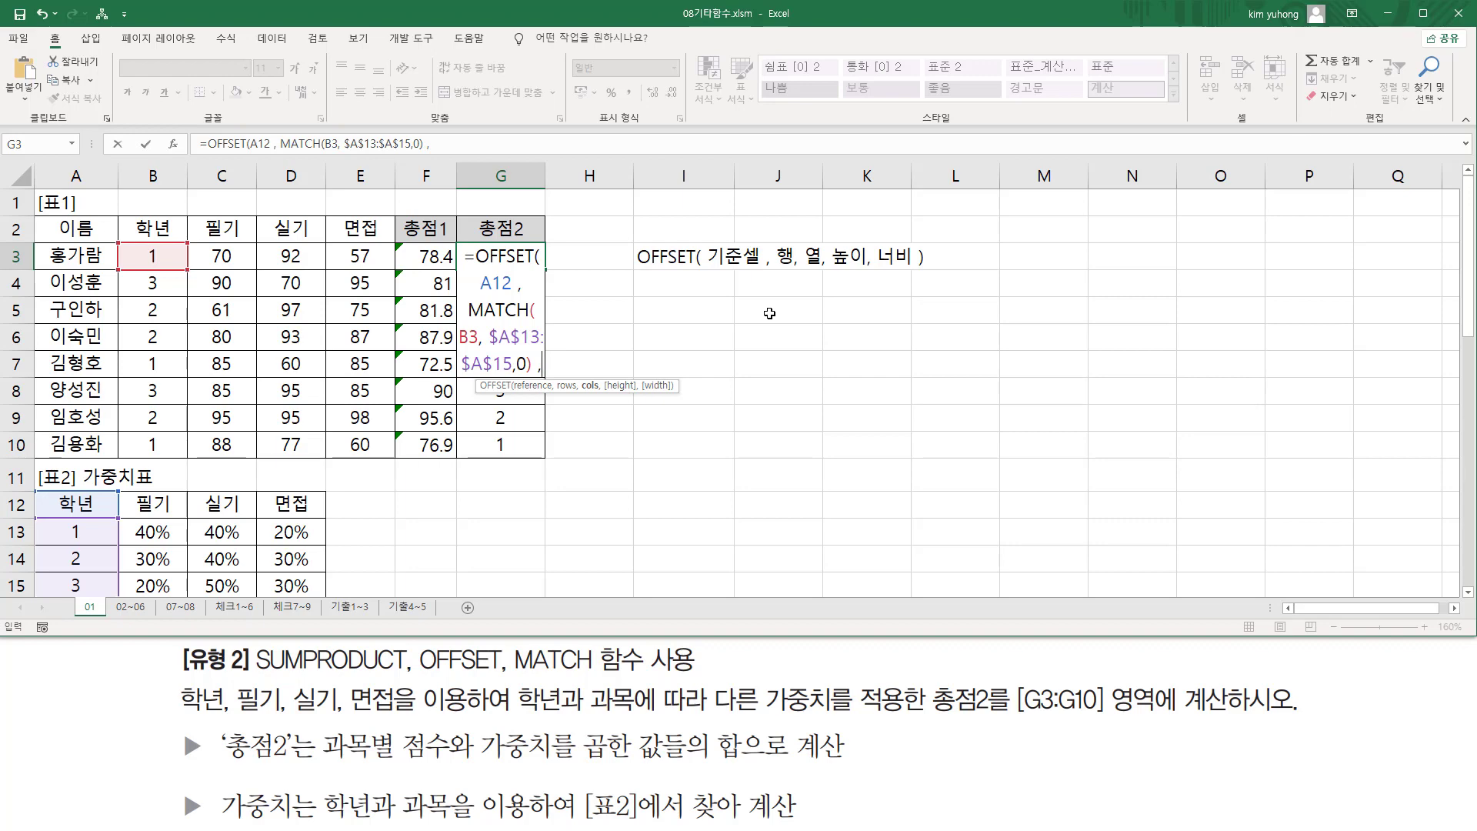
{"action": "type", "text": "1"}
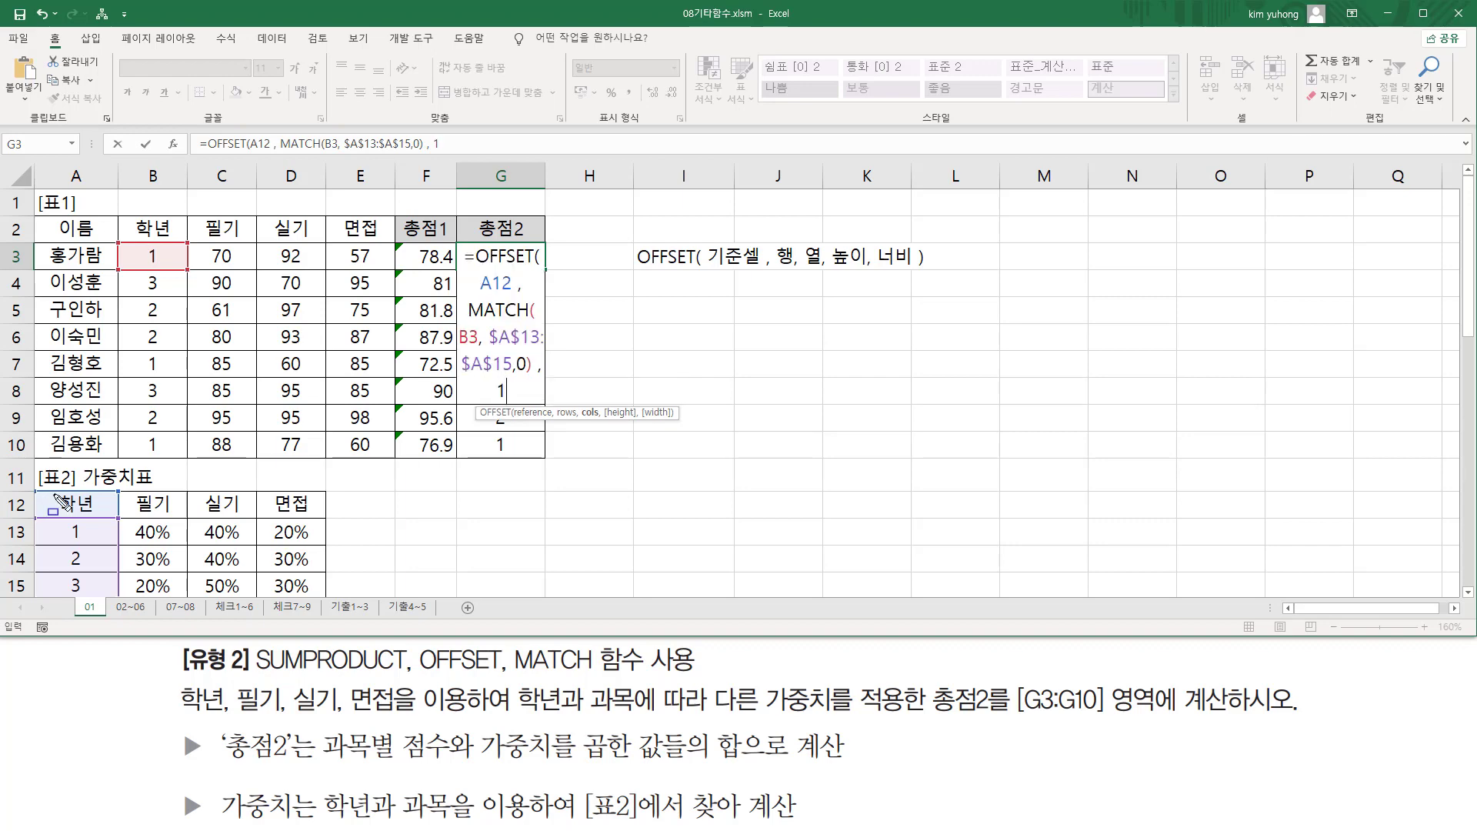
- Trace the OFFSET move from A12 to the 학년 1 row and outline its three weights in B13:D13
{"action": "left_click_drag", "start_coordinate": [51, 494], "coordinate": [102, 511]}
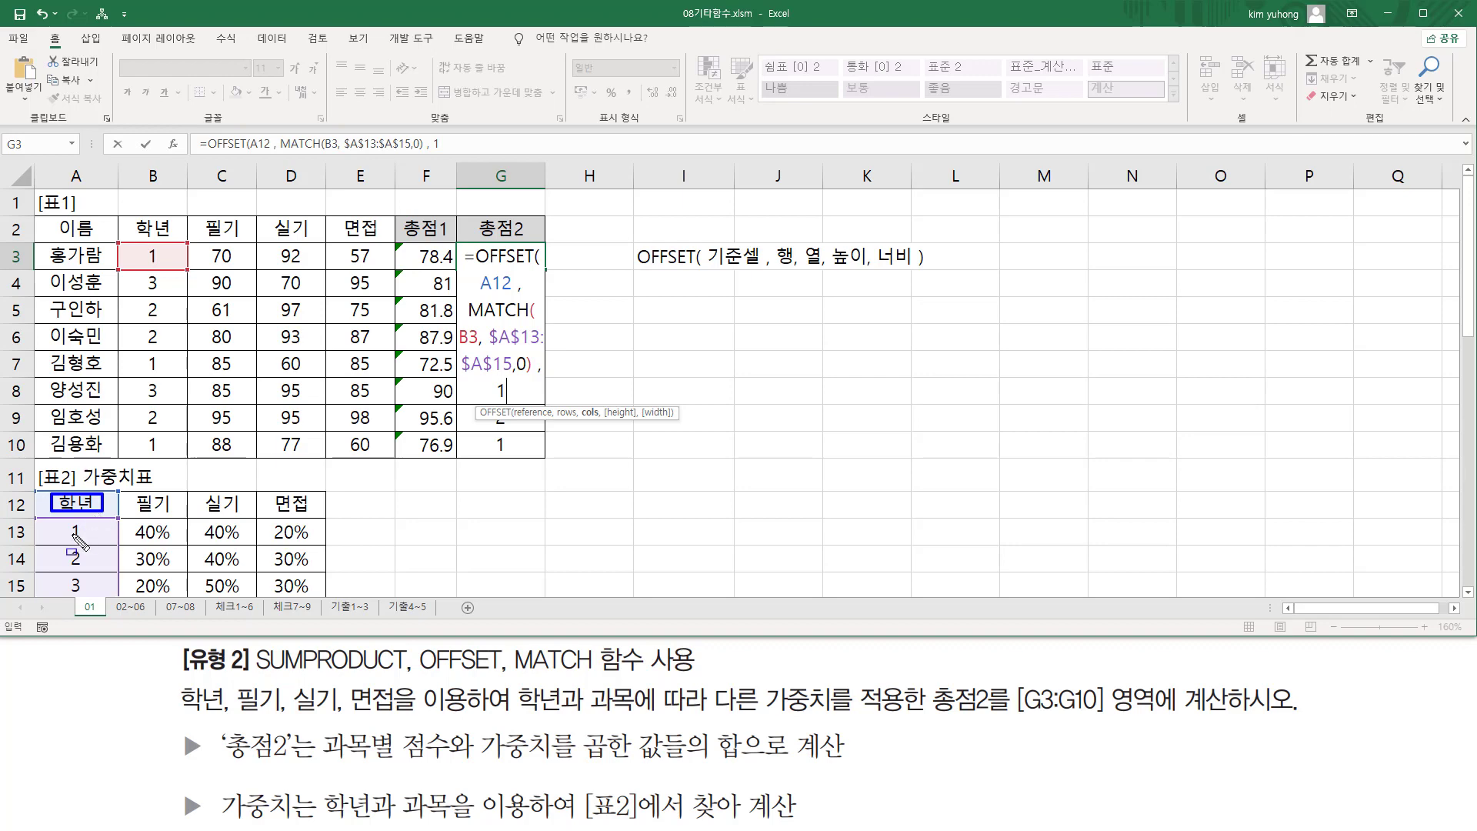
{"action": "left_click_drag", "start_coordinate": [69, 541], "coordinate": [87, 541]}
{"action": "left_click_drag", "start_coordinate": [133, 541], "coordinate": [173, 541]}
{"action": "mouse_move", "coordinate": [128, 517]}
{"action": "left_mouse_down"}
{"action": "mouse_move", "coordinate": [133, 548]}
{"action": "mouse_move", "coordinate": [339, 549]}
{"action": "left_mouse_up"}
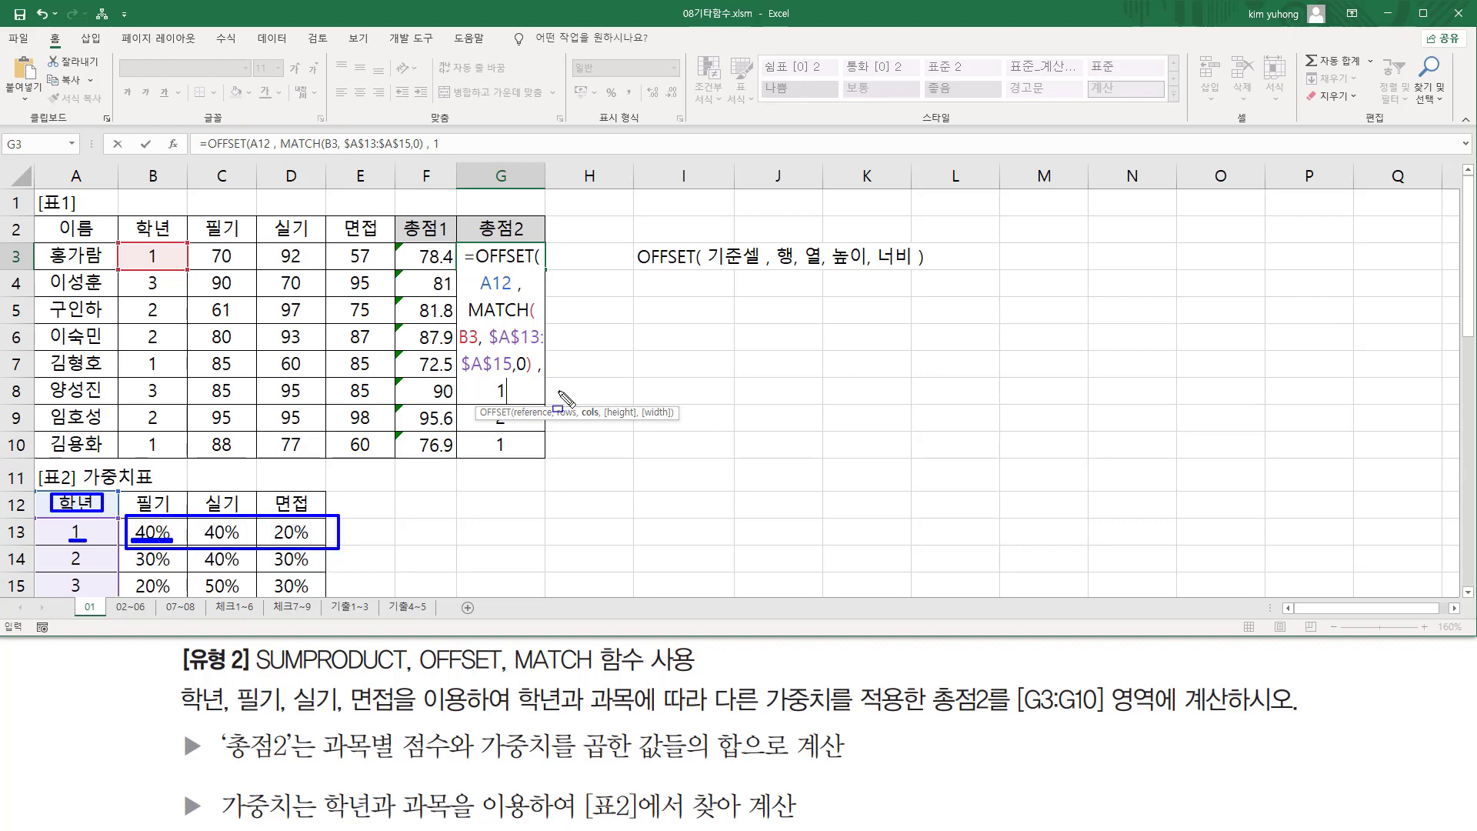
{"action": "key", "text": "Escape"}
- Complete the OFFSET formula in G3 with a height of 1 and a width of 3, and enter it
{"action": "type", "text": ","}
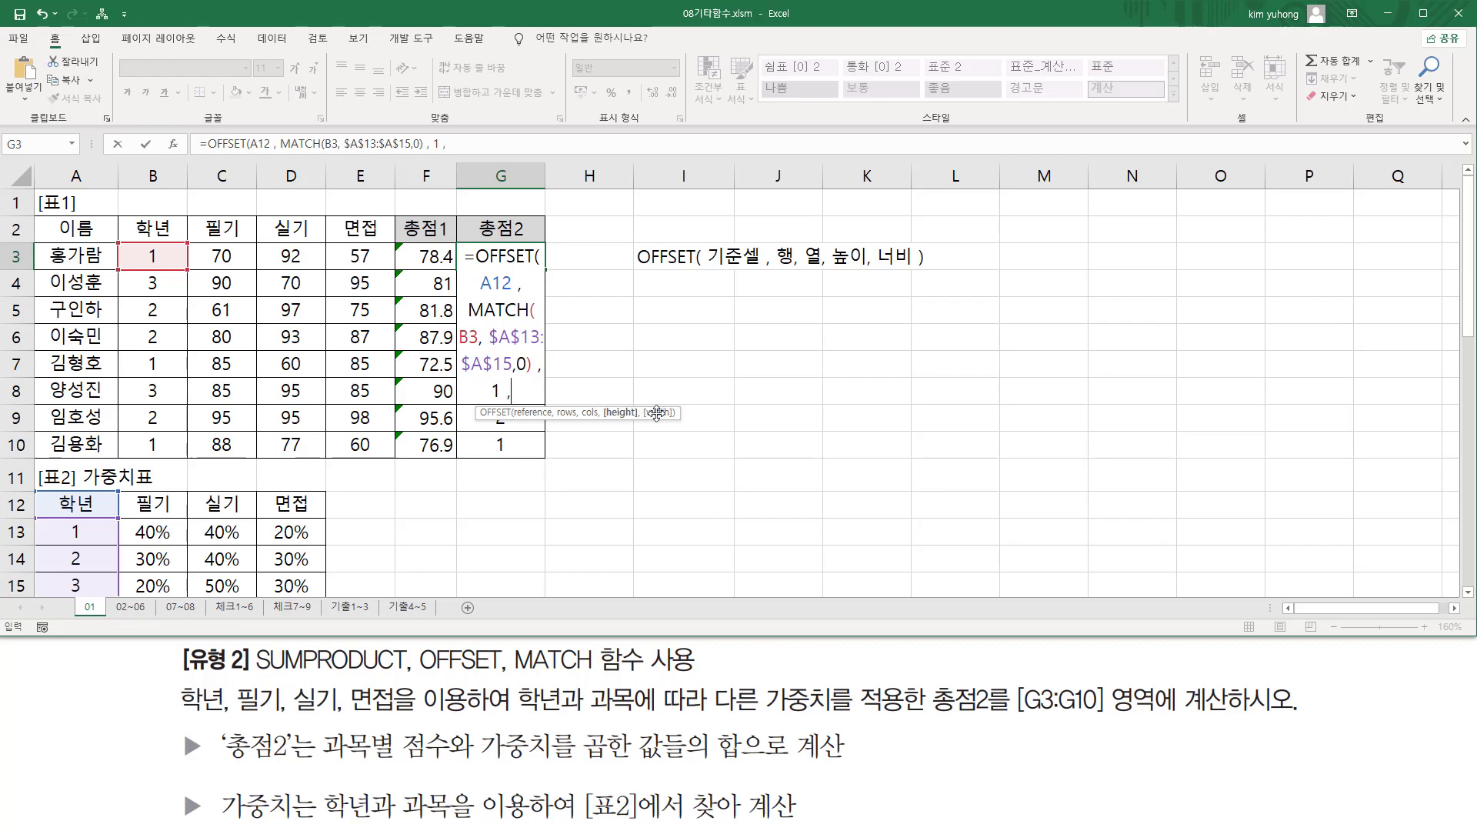
{"action": "type", "text": " 1, 3"}
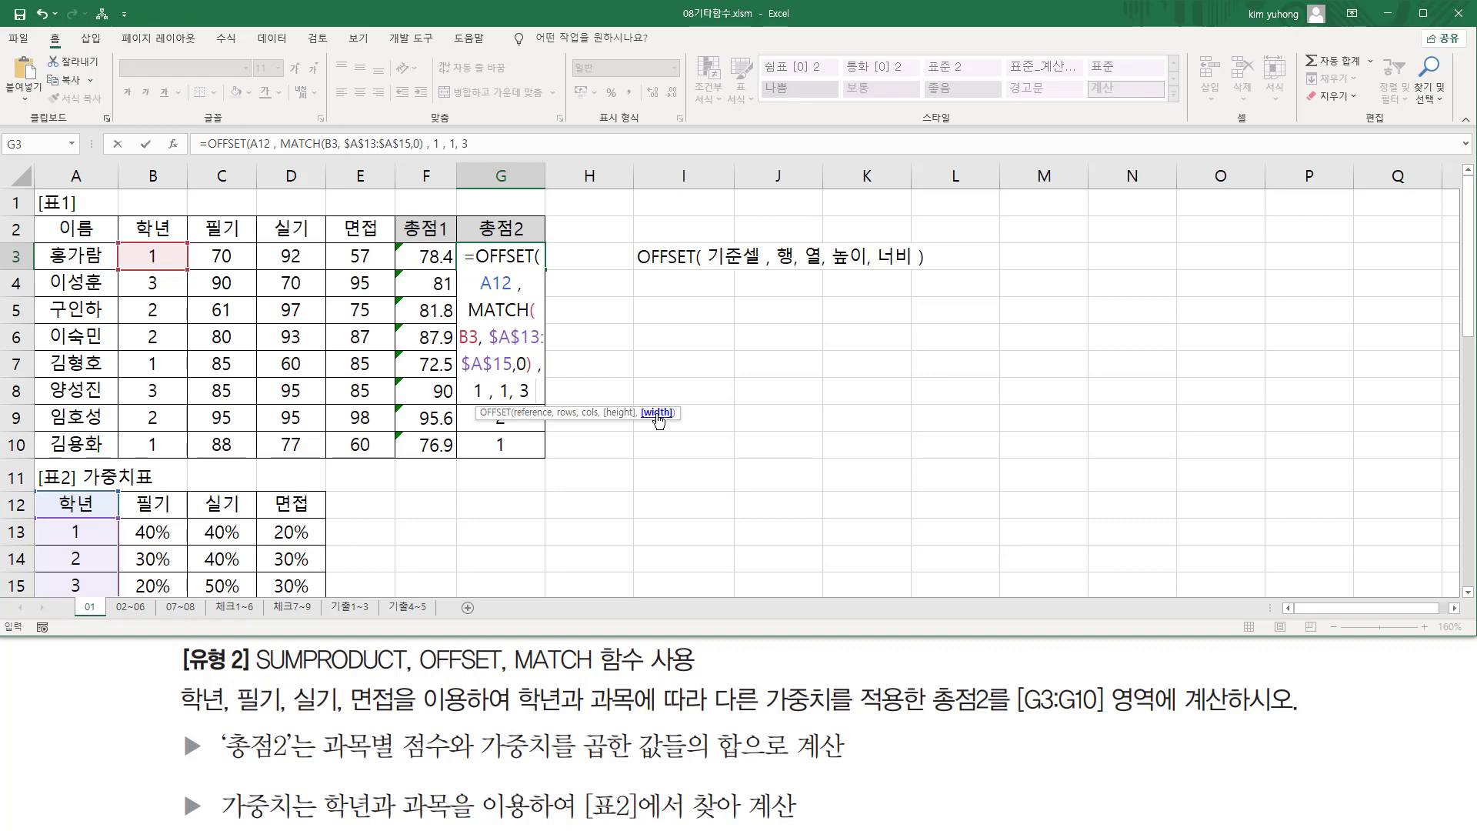
{"action": "type", "text": " )"}
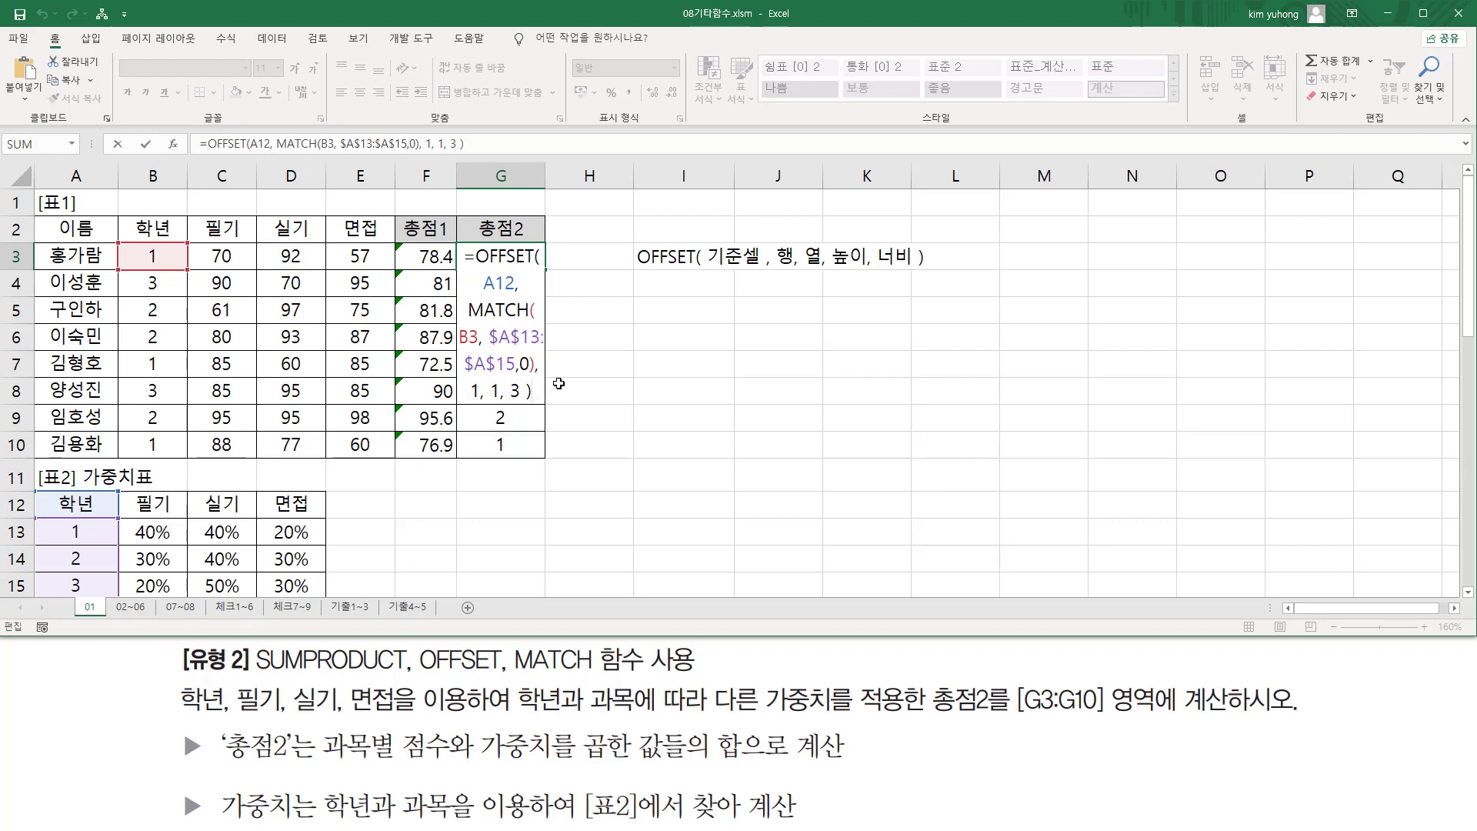
{"action": "key", "text": "Return"}
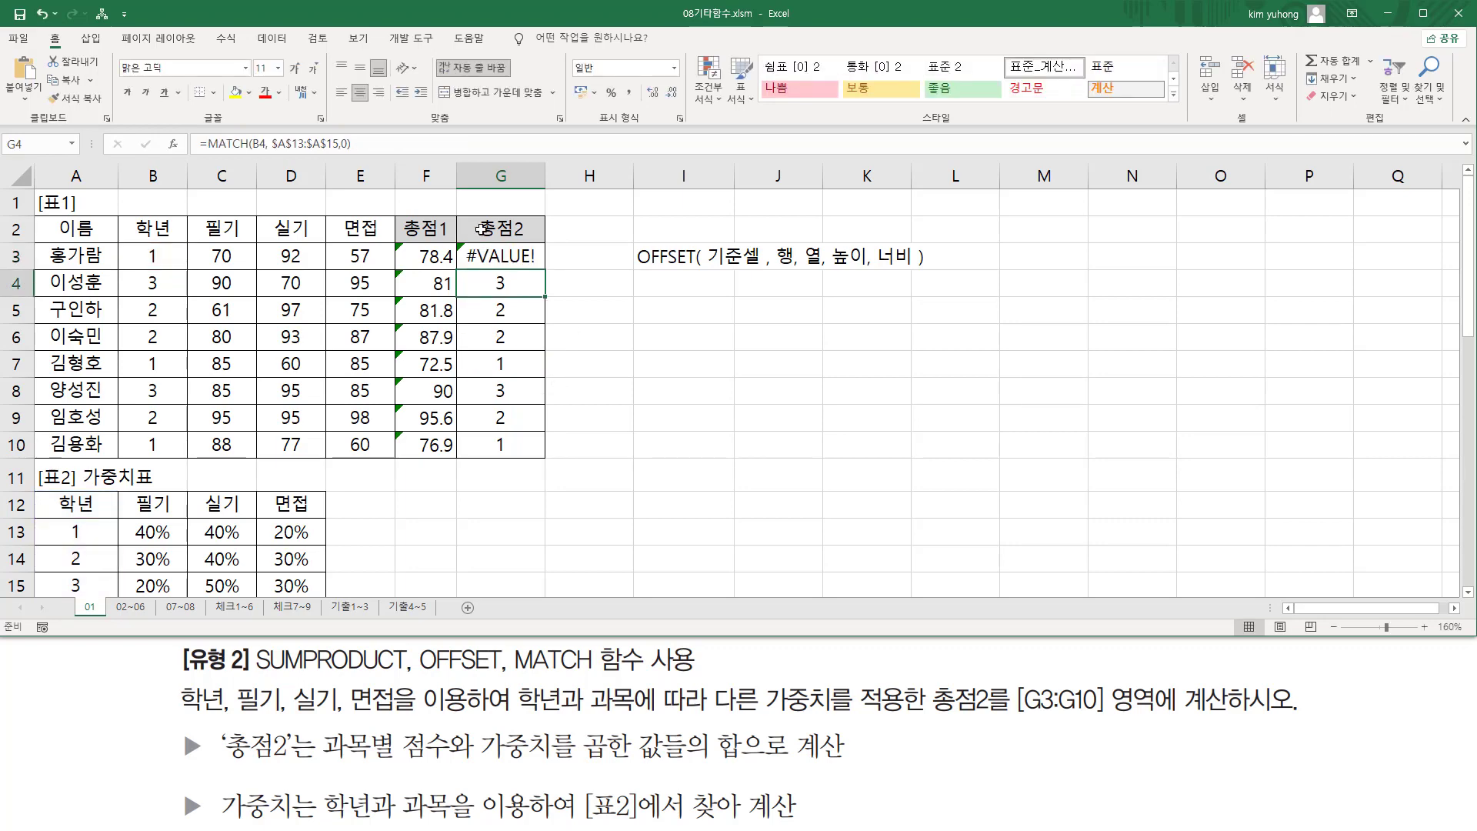
- Compare the OFFSET formula in G3 with the weight range B13:D13 that it should return
{"action": "left_click_drag", "start_coordinate": [126, 518], "coordinate": [318, 542]}
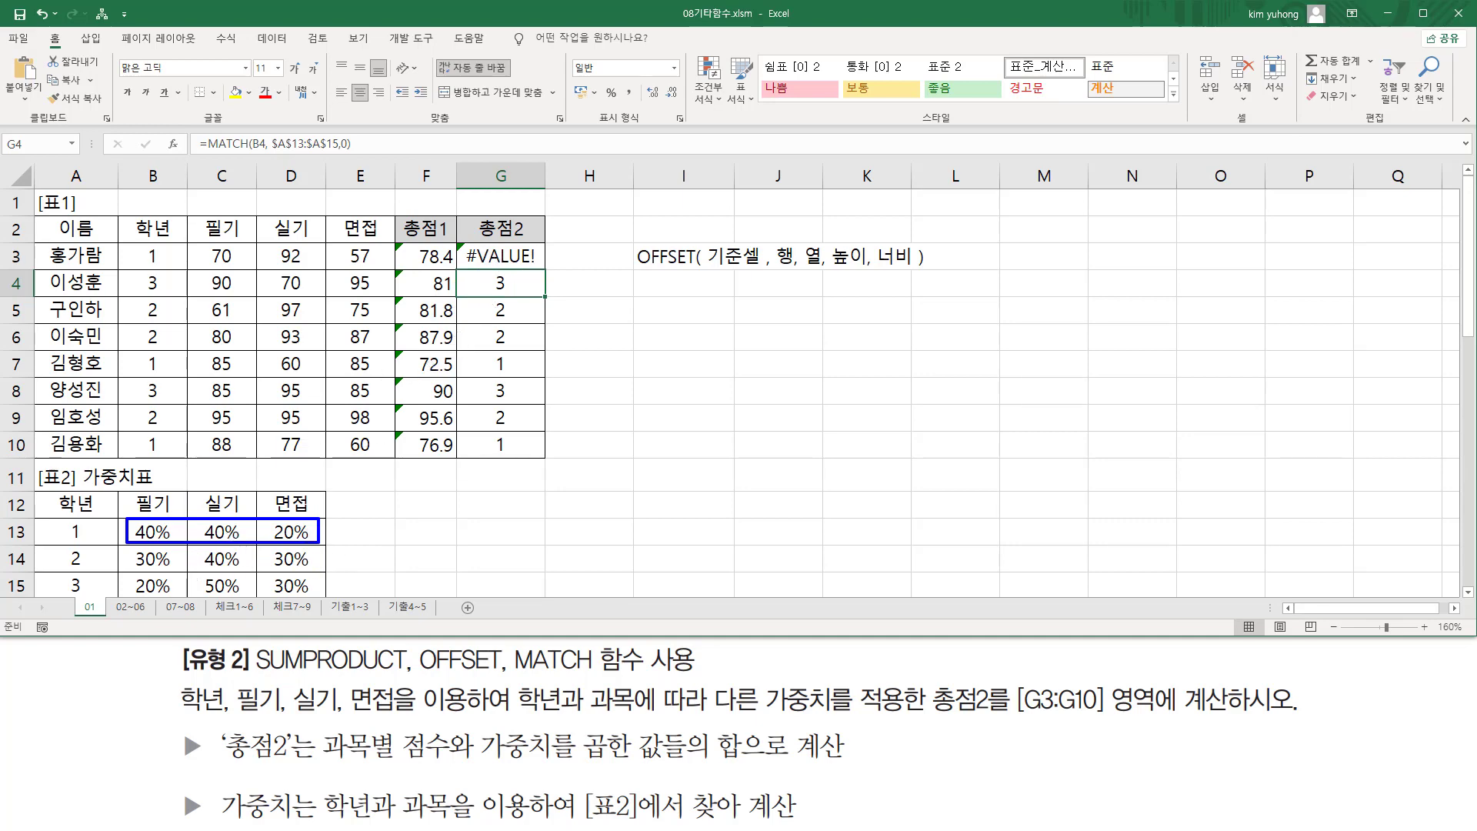
{"action": "key", "text": "Escape"}
{"action": "left_click", "coordinate": [516, 258]}
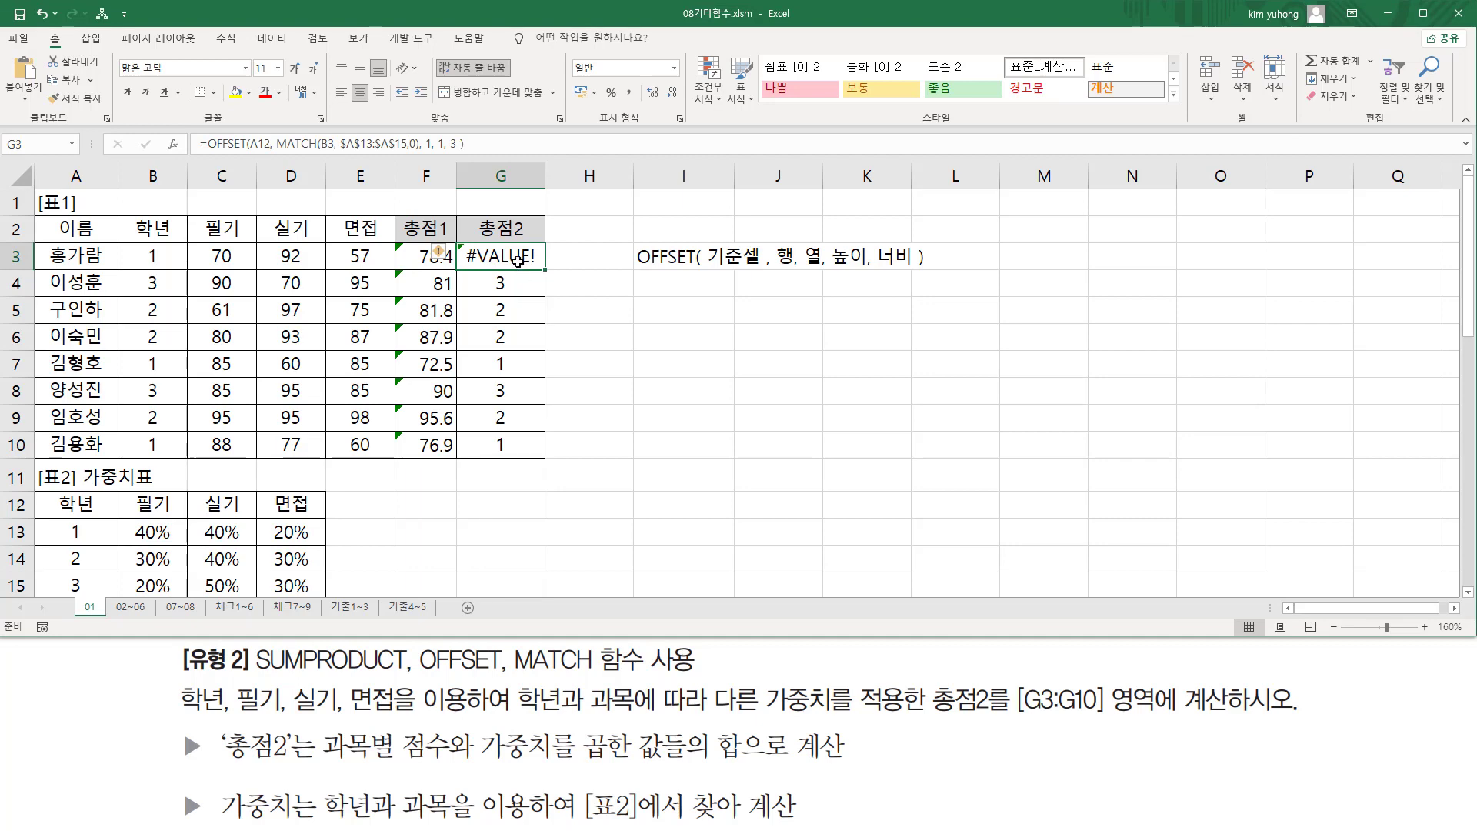
{"action": "double_click", "coordinate": [501, 257]}
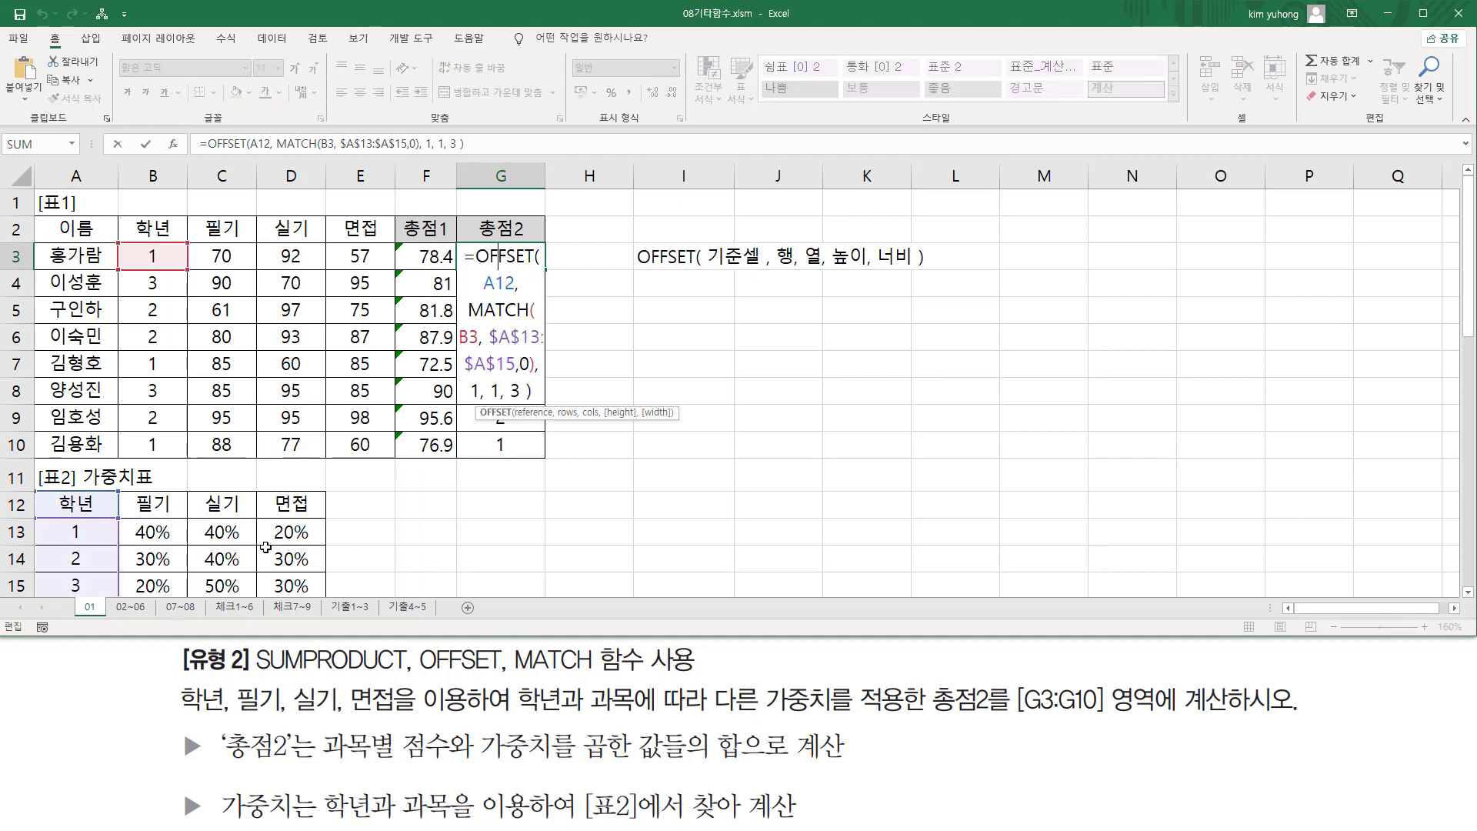
{"action": "key", "text": "ctrl+2"}
{"action": "left_click_drag", "start_coordinate": [129, 521], "coordinate": [329, 547]}
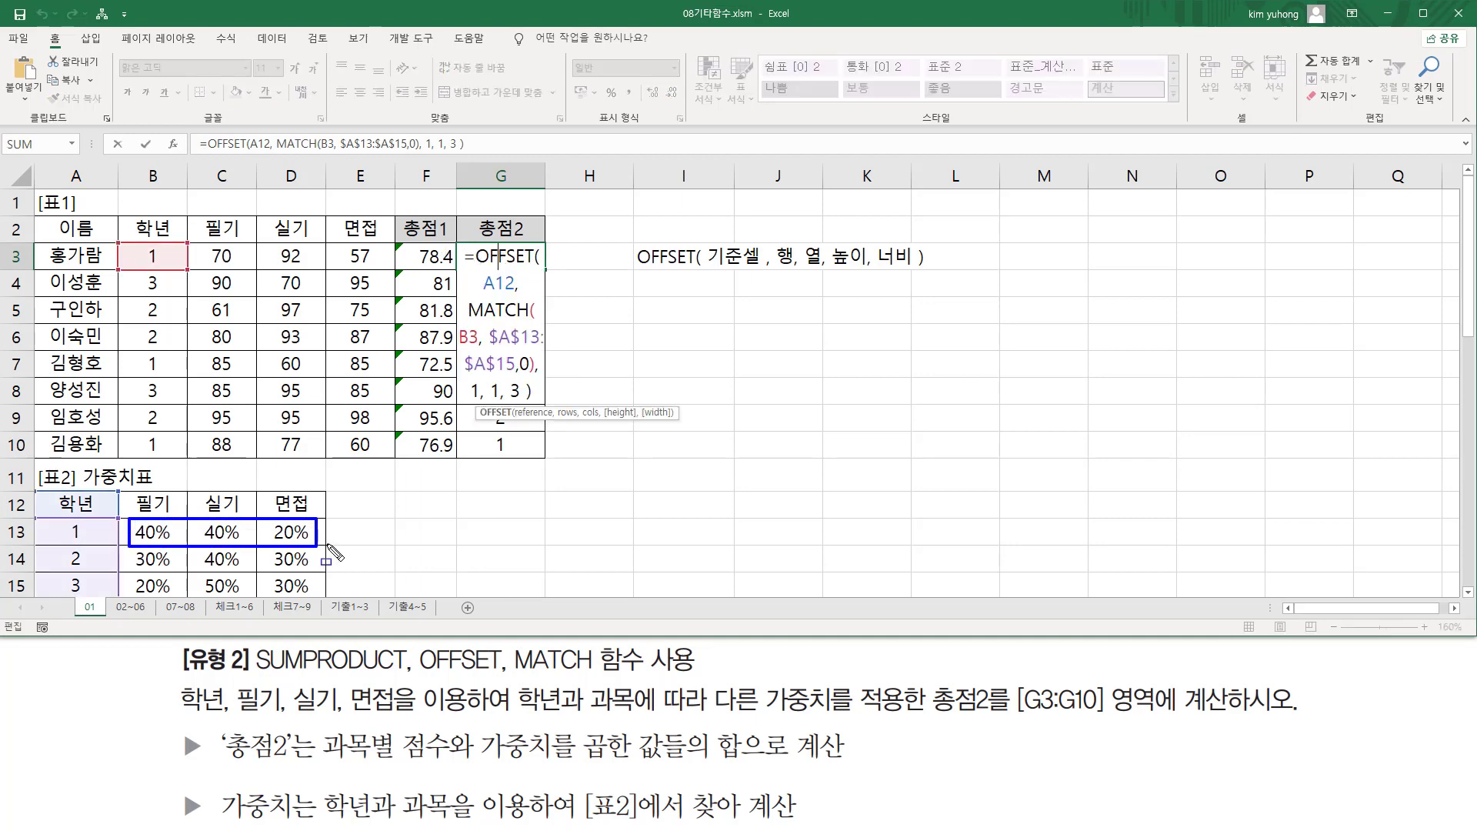
{"action": "mouse_move", "coordinate": [473, 243]}
{"action": "left_mouse_down"}
{"action": "mouse_move", "coordinate": [511, 390]}
{"action": "mouse_move", "coordinate": [541, 422]}
{"action": "left_mouse_up"}
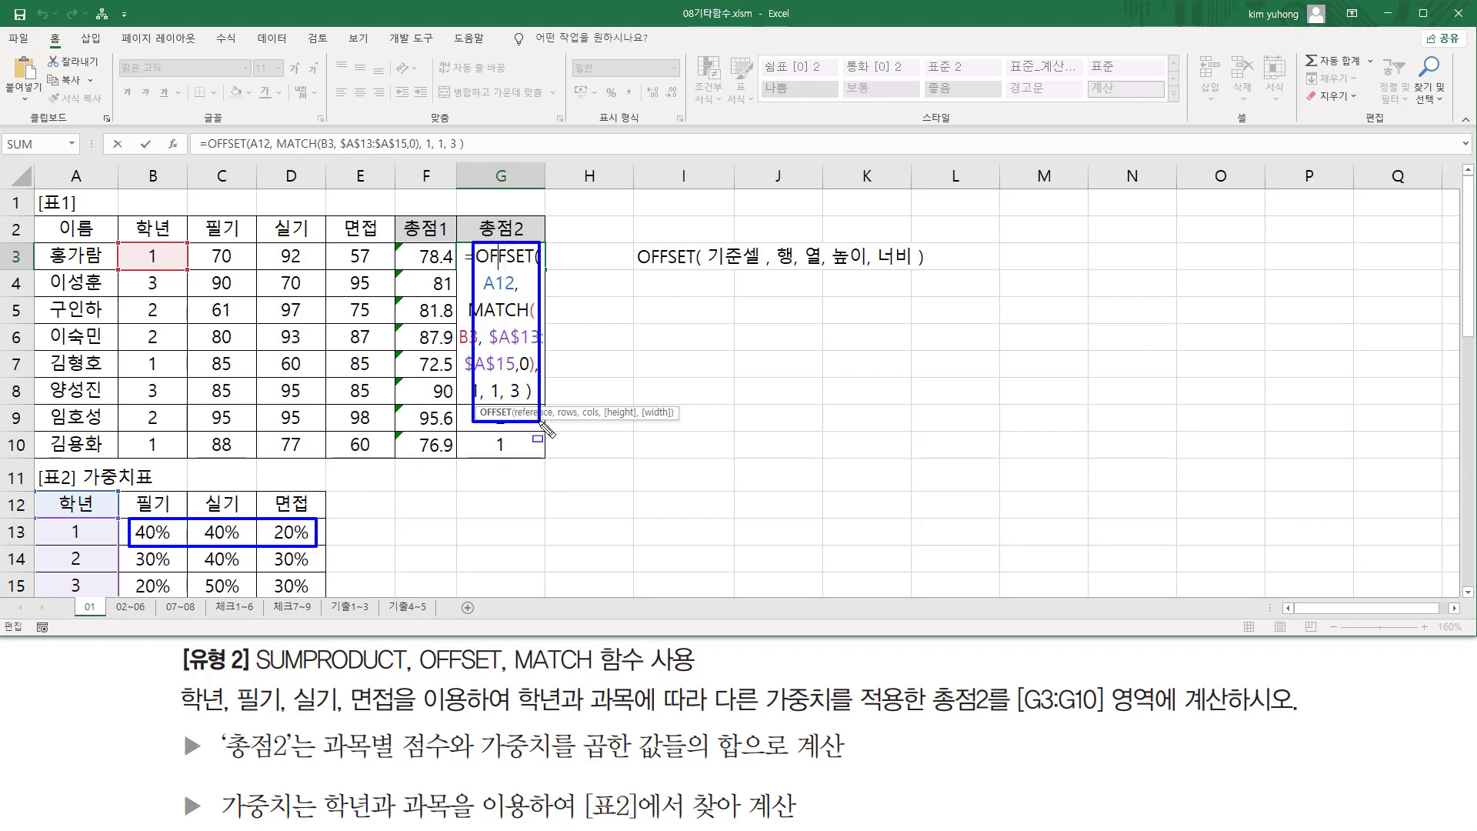
{"action": "key", "text": "Escape"}
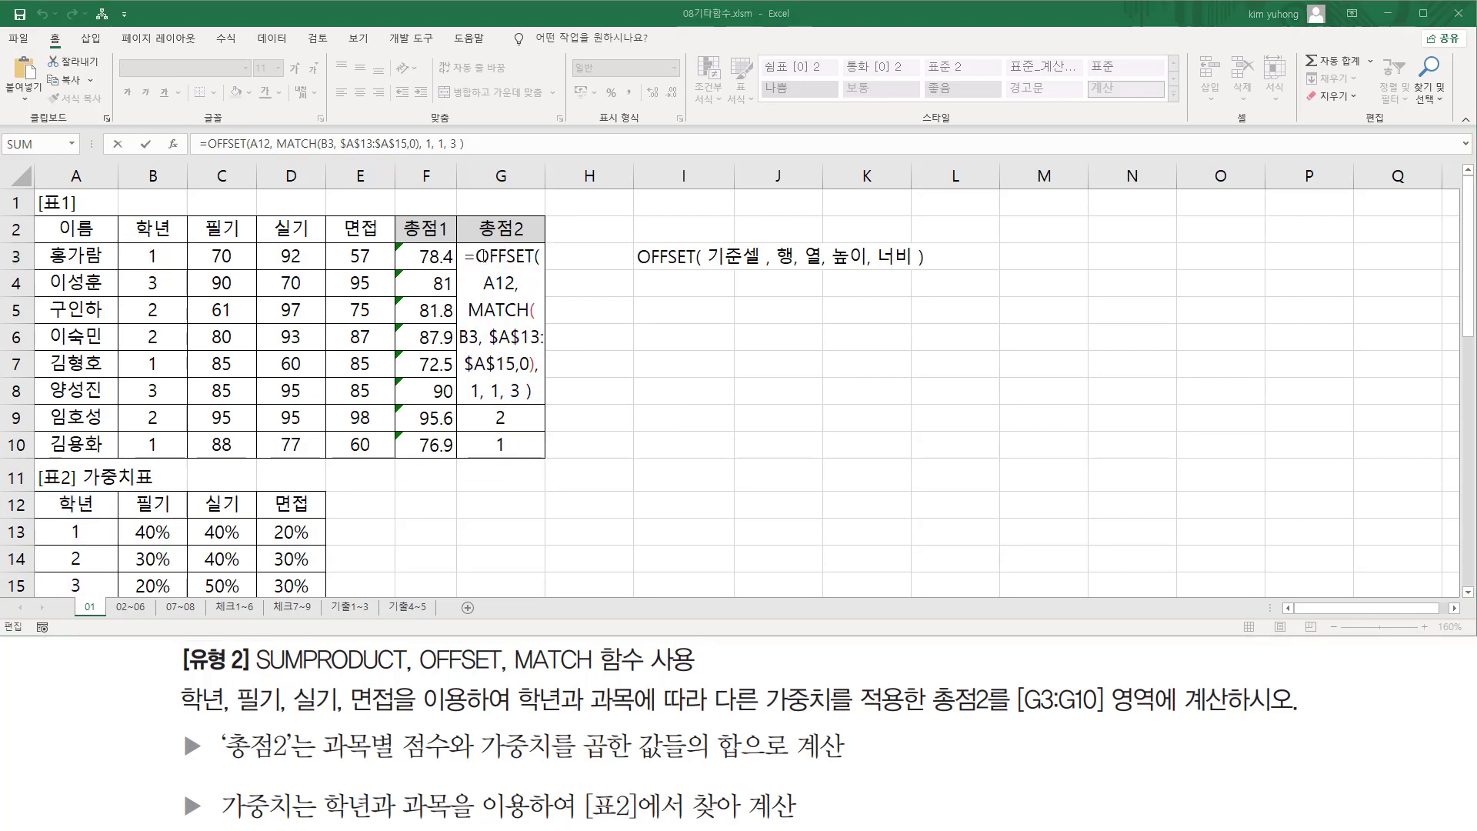
- Copy the whole OFFSET expression in G3 without the equals sign and remove it from the formula
{"action": "double_click", "coordinate": [481, 256]}
{"action": "left_click_drag", "start_coordinate": [475, 256], "coordinate": [532, 392]}
{"action": "key", "text": "ctrl+c"}
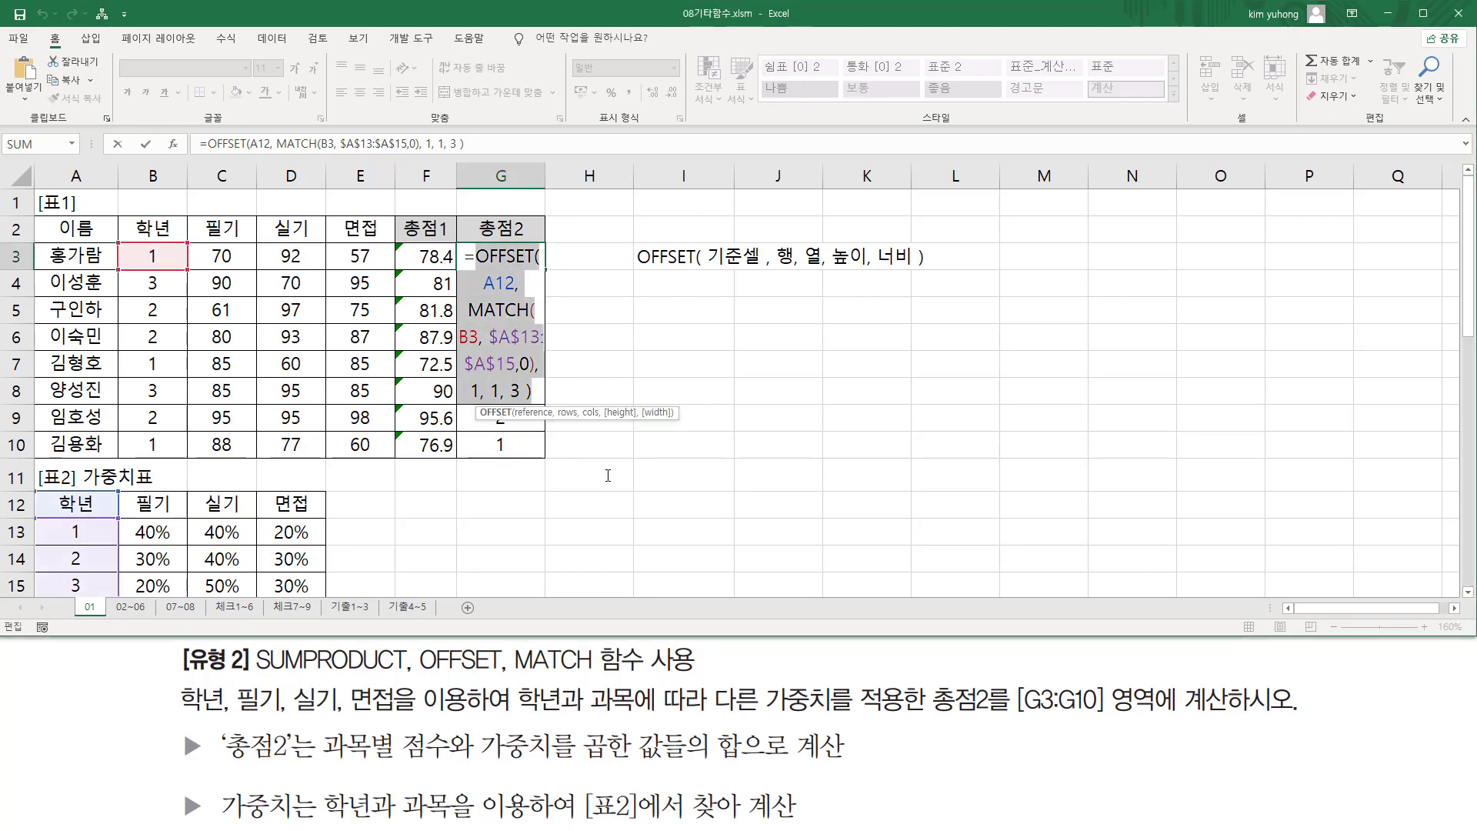
{"action": "key", "text": "BackSpace"}
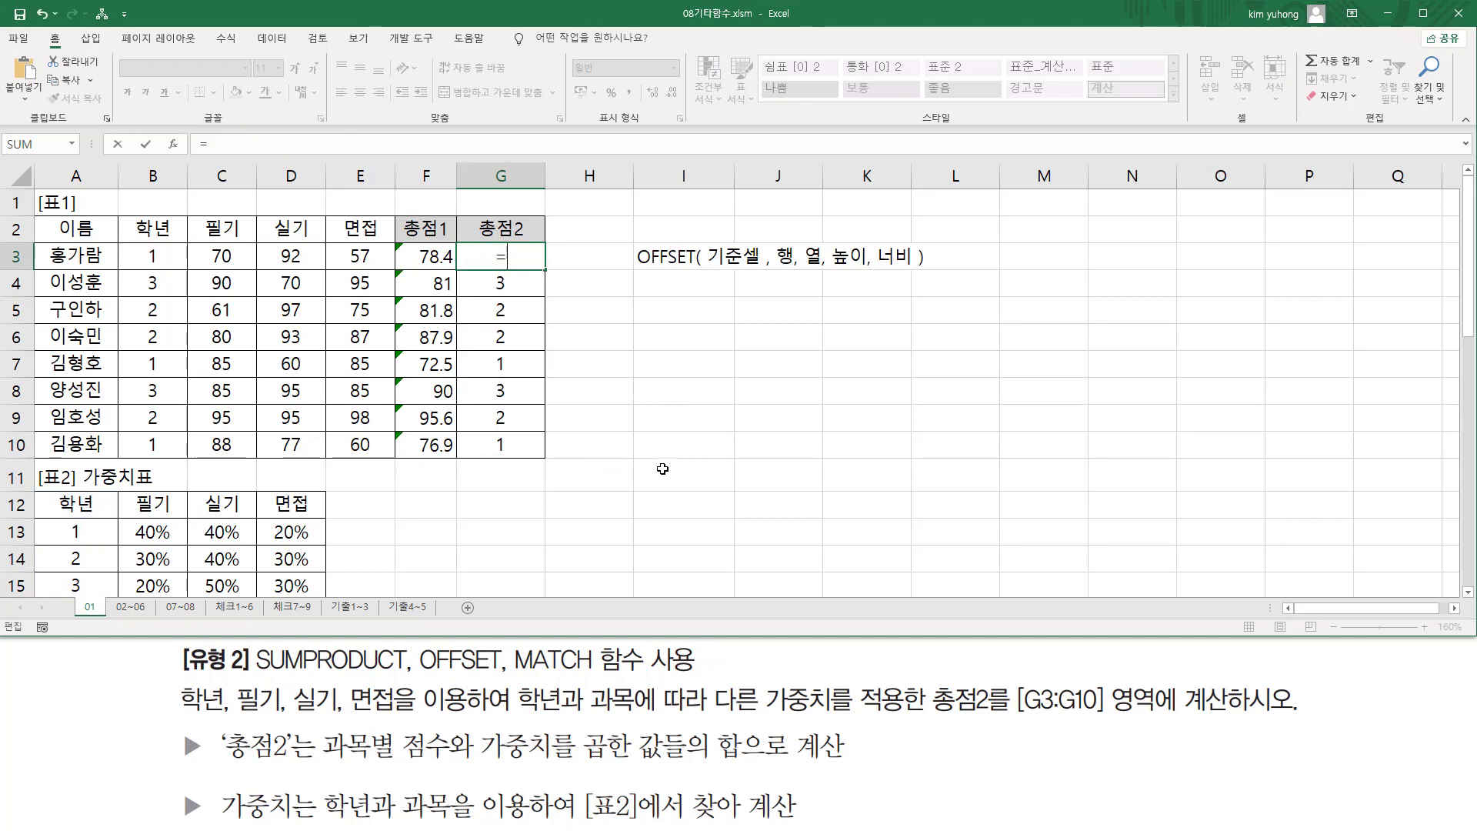
- Enter a SUMPRODUCT formula in G3 with C3:E3 as the first array and the copied OFFSET expression as the second
{"action": "type", "text": "SUMP"}
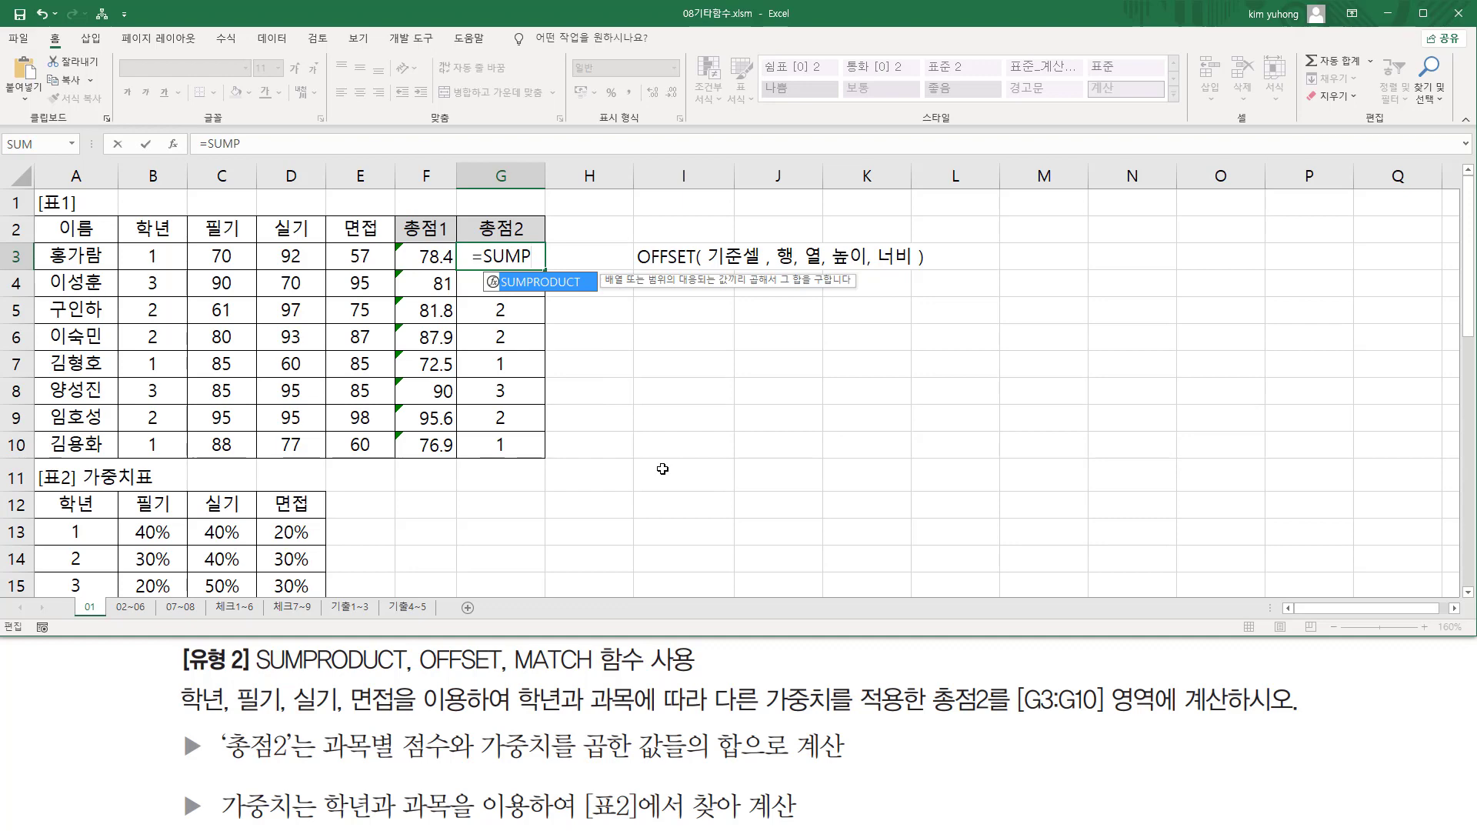
{"action": "key", "text": "Tab"}
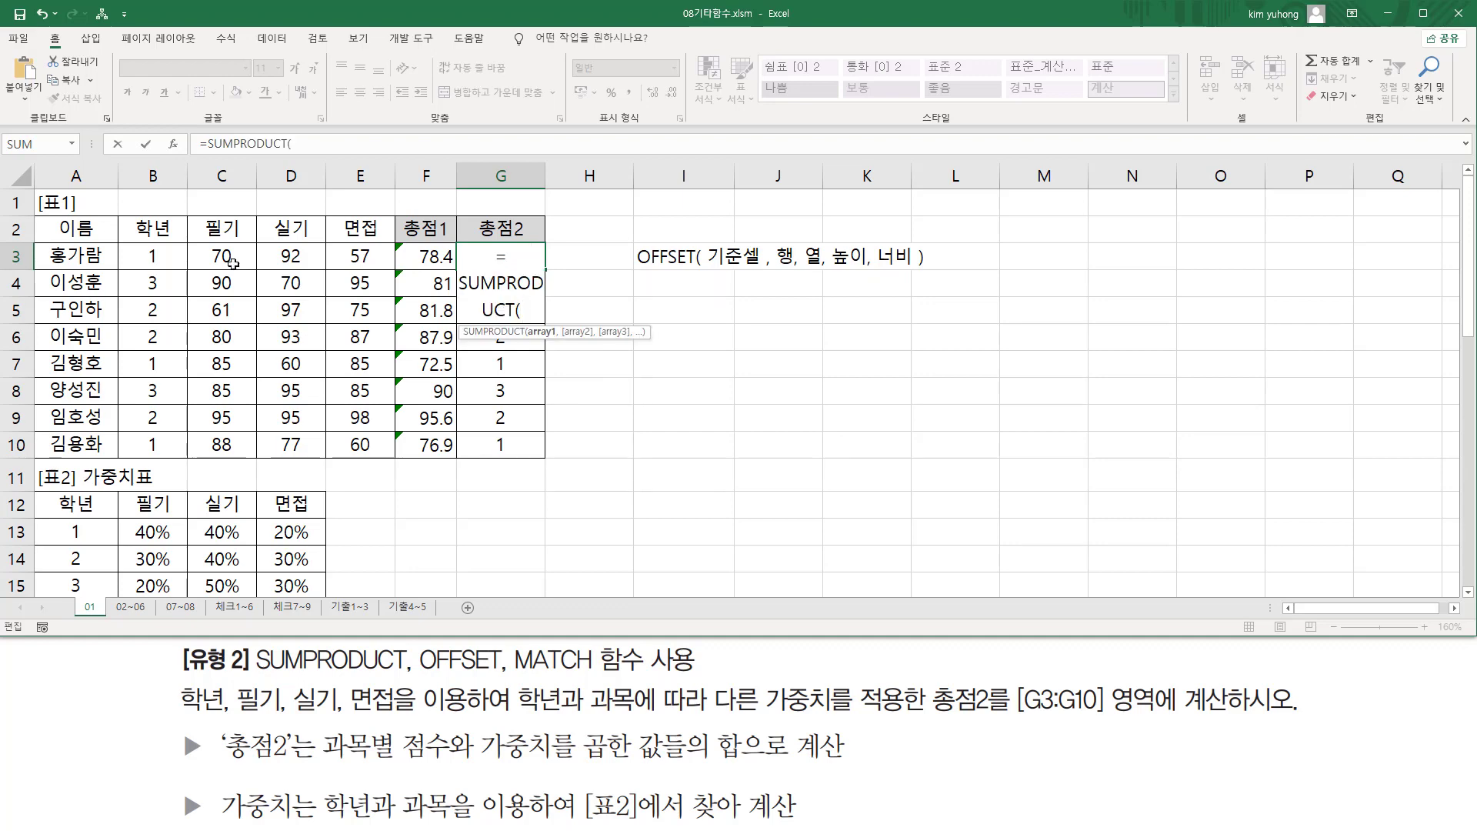
{"action": "left_click_drag", "start_coordinate": [211, 258], "coordinate": [350, 258]}
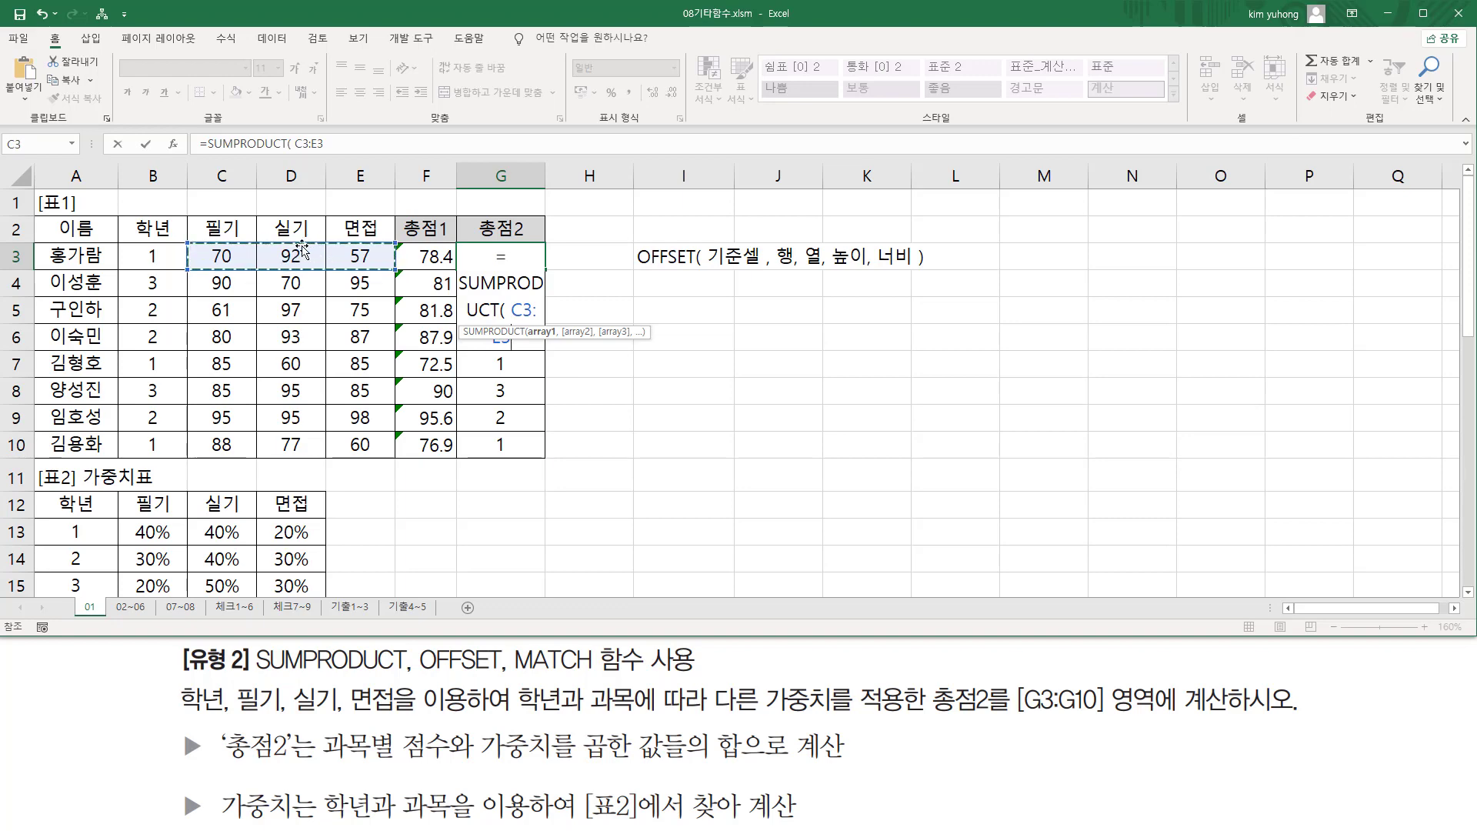
{"action": "type", "text": ","}
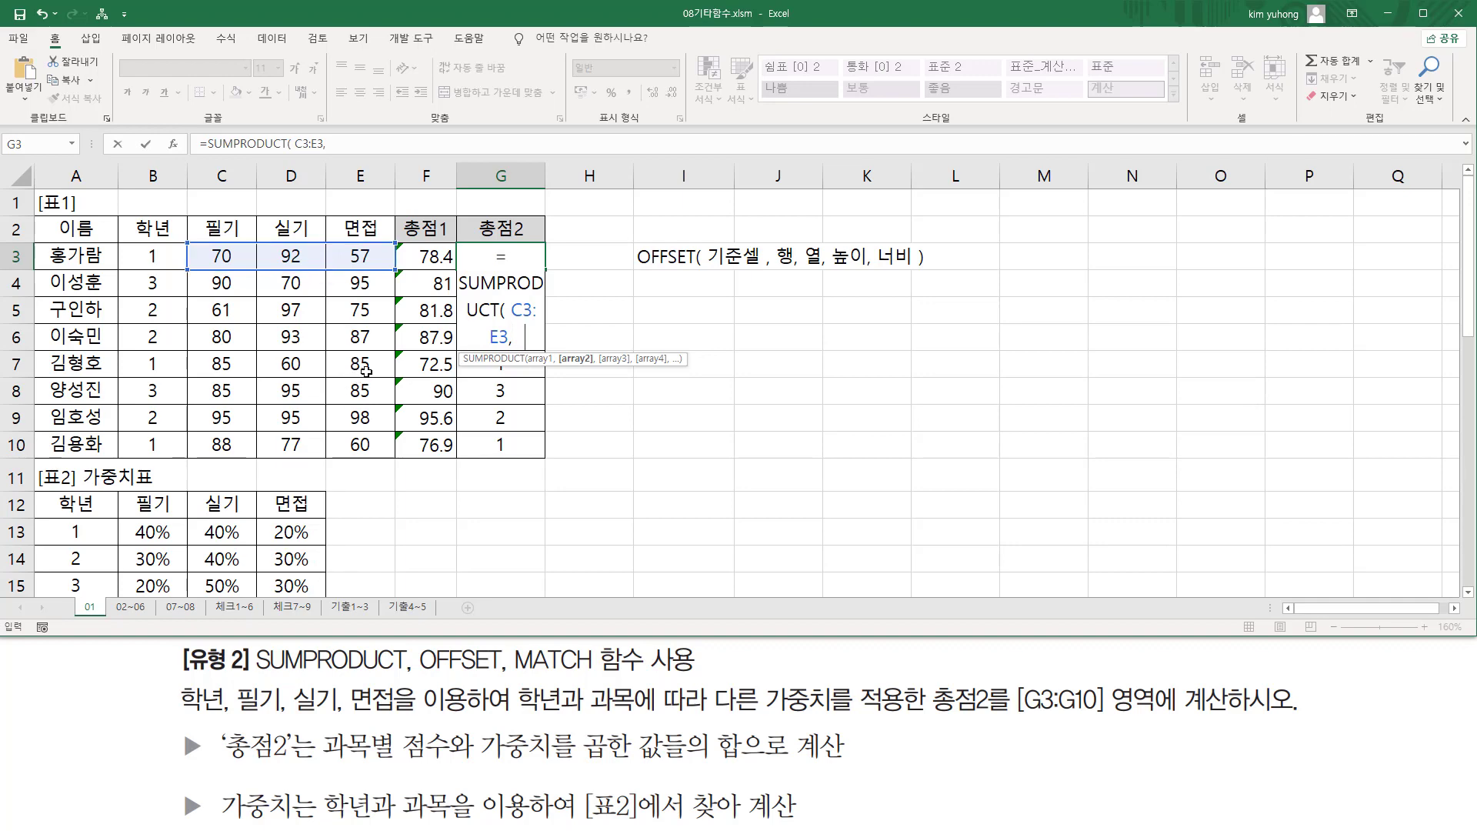
{"action": "key", "text": "ctrl+v"}
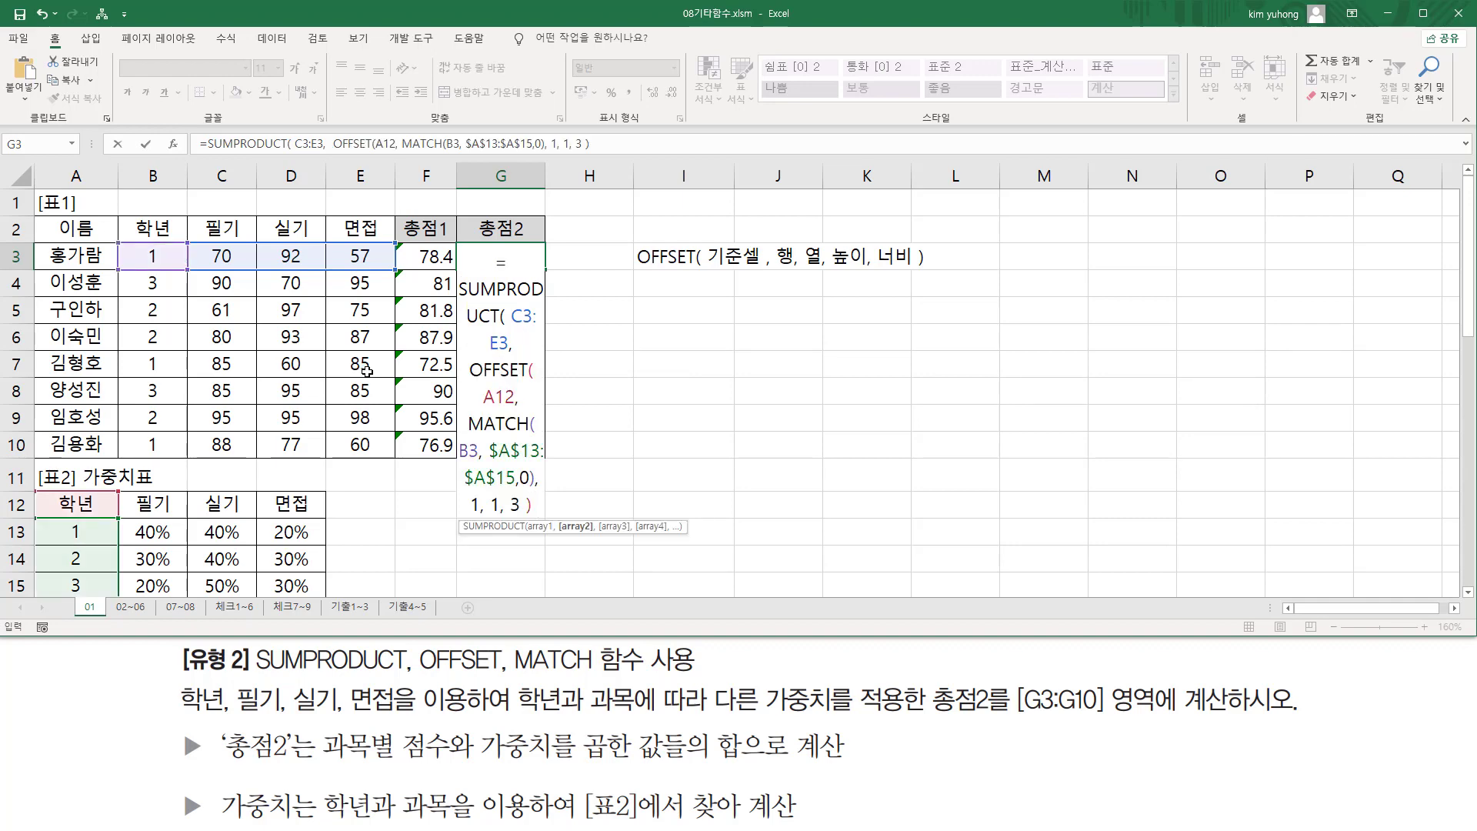
{"action": "type", "text": ")"}
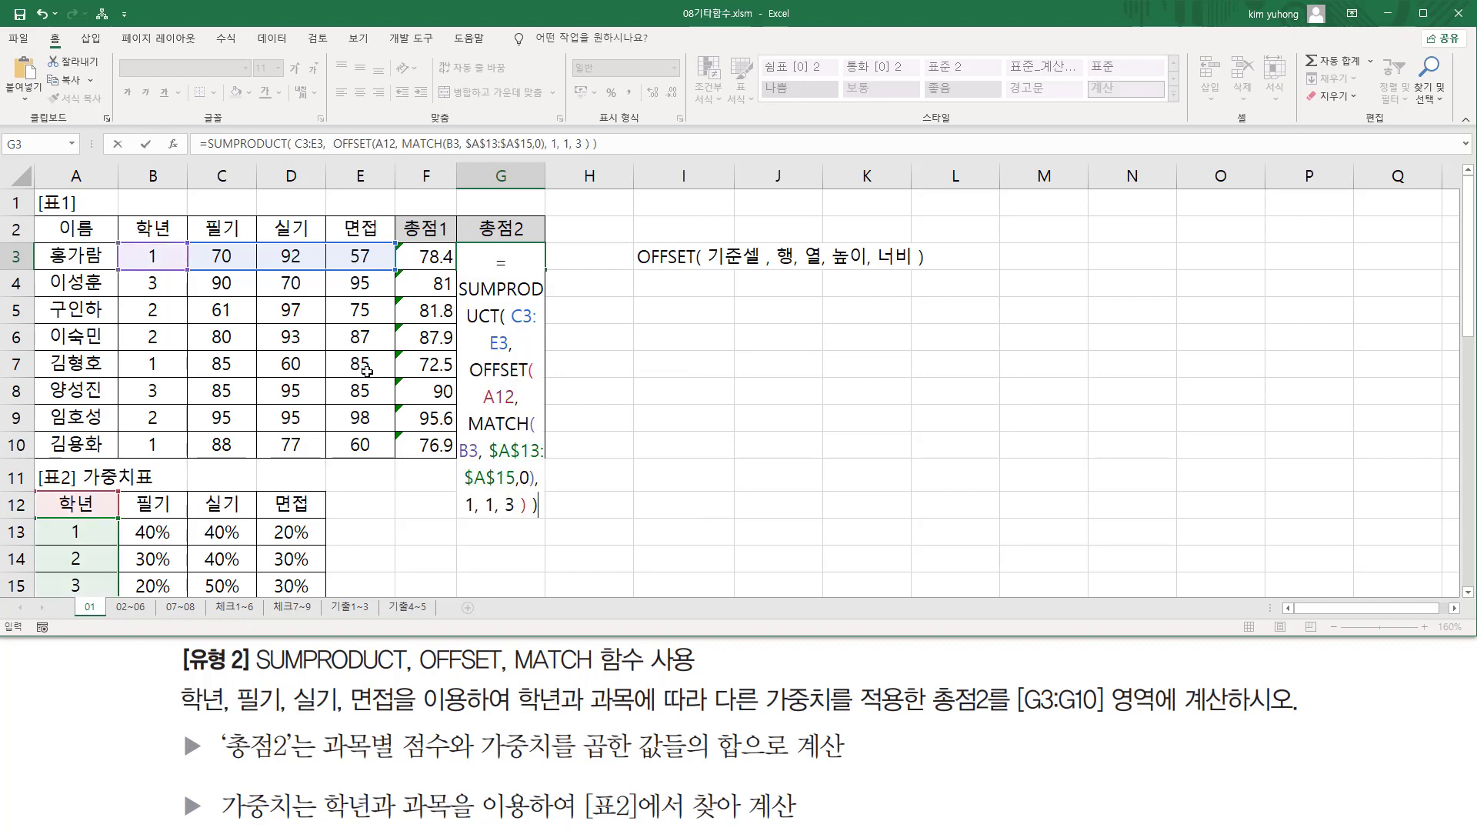
{"action": "key", "text": "Return"}
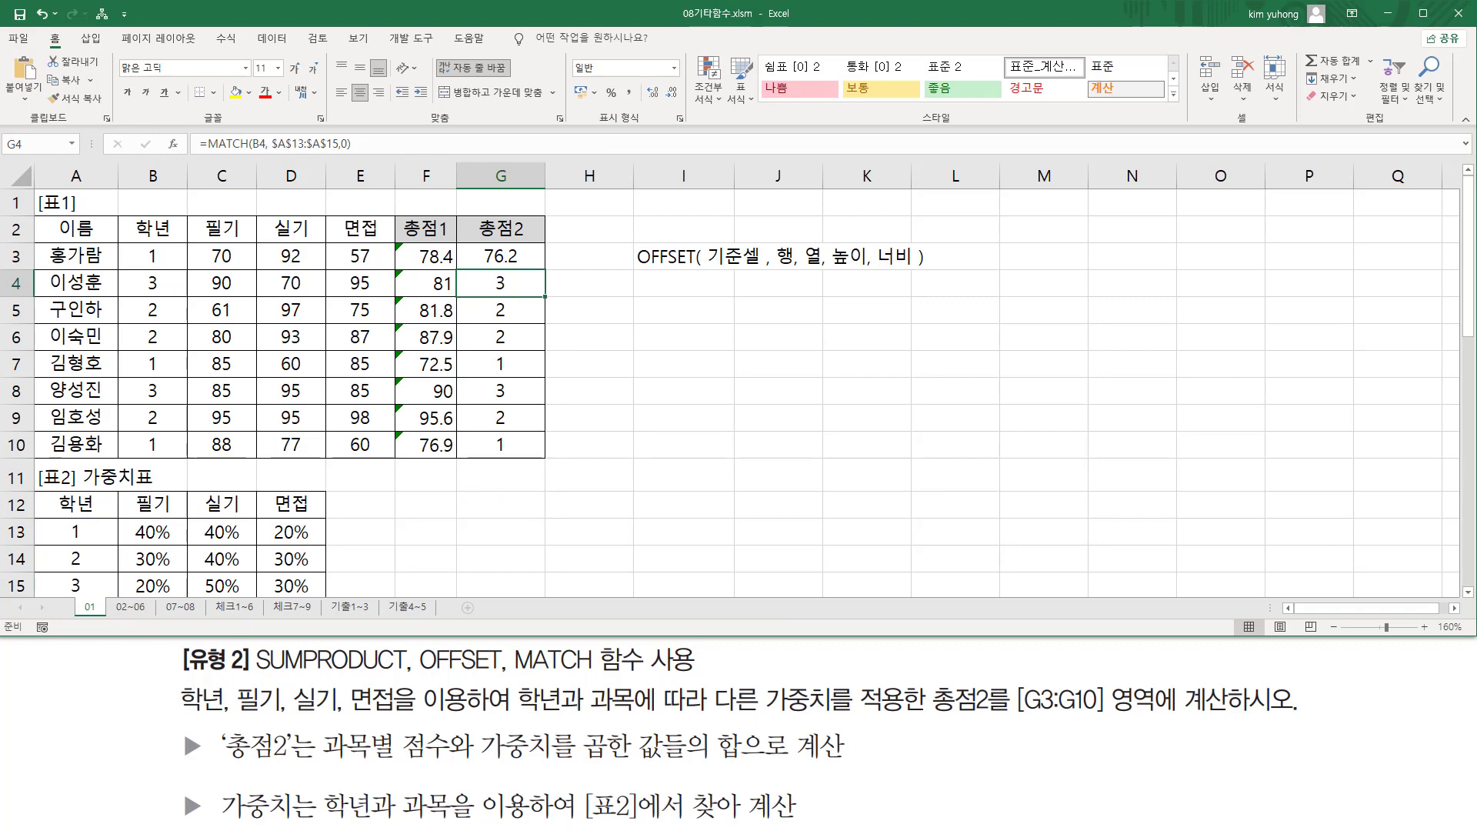
- Examine in the G3 formula how the C3:E3 and A12 references should behave when copied to the rows below
{"action": "double_click", "coordinate": [501, 256]}
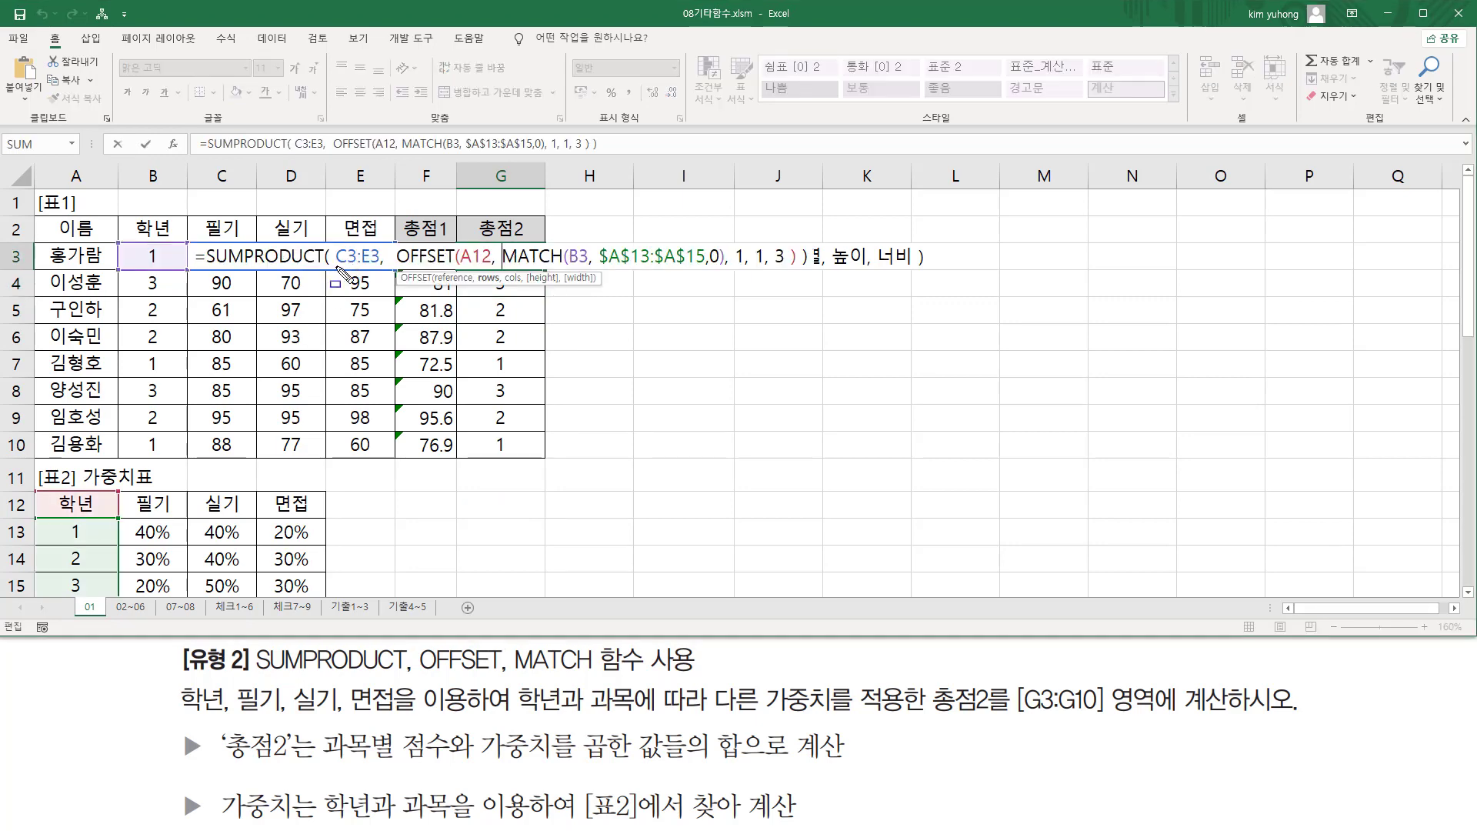
{"action": "left_click_drag", "start_coordinate": [334, 260], "coordinate": [384, 260]}
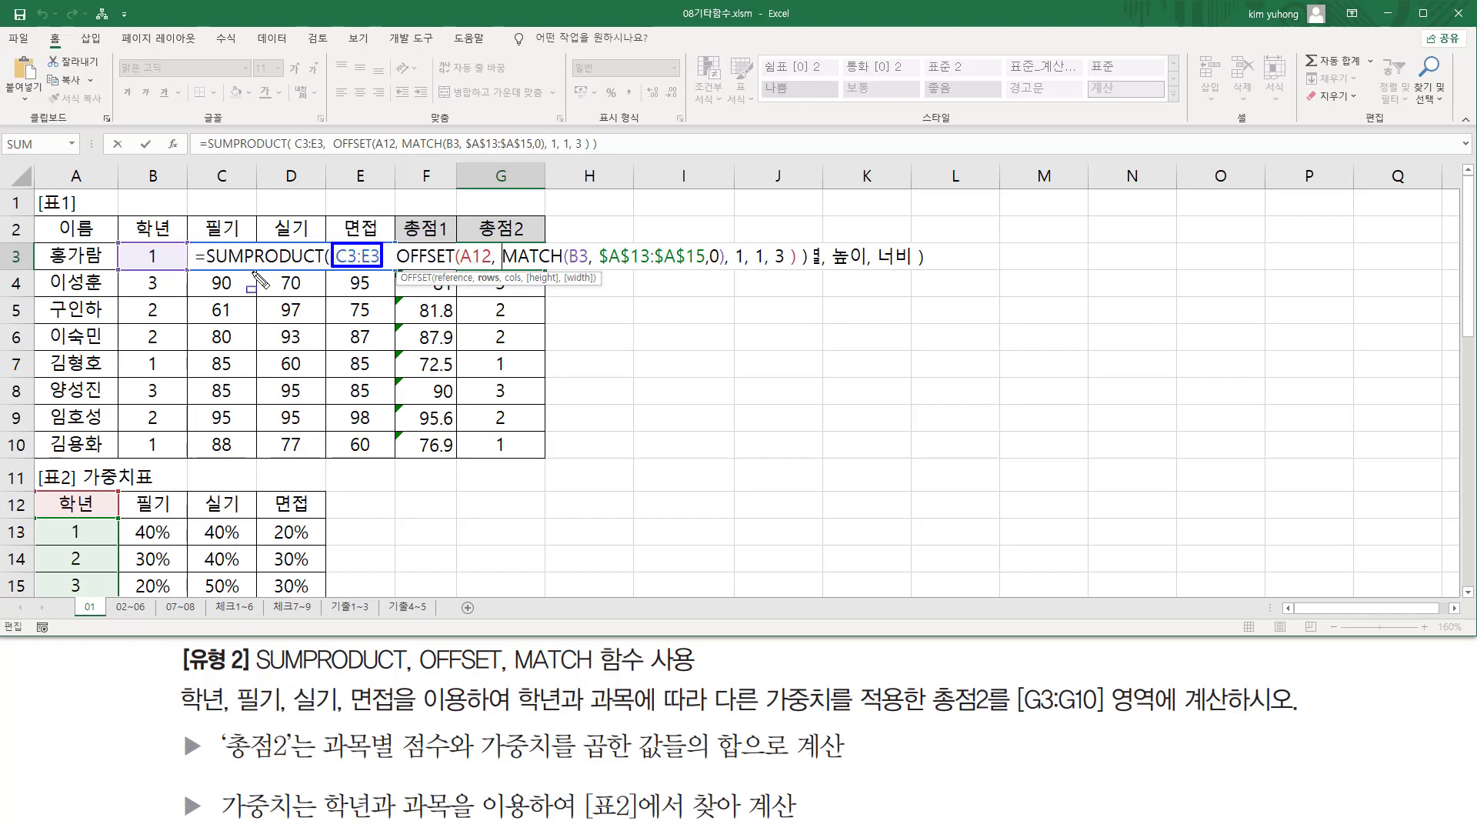
{"action": "left_click_drag", "start_coordinate": [202, 289], "coordinate": [381, 294]}
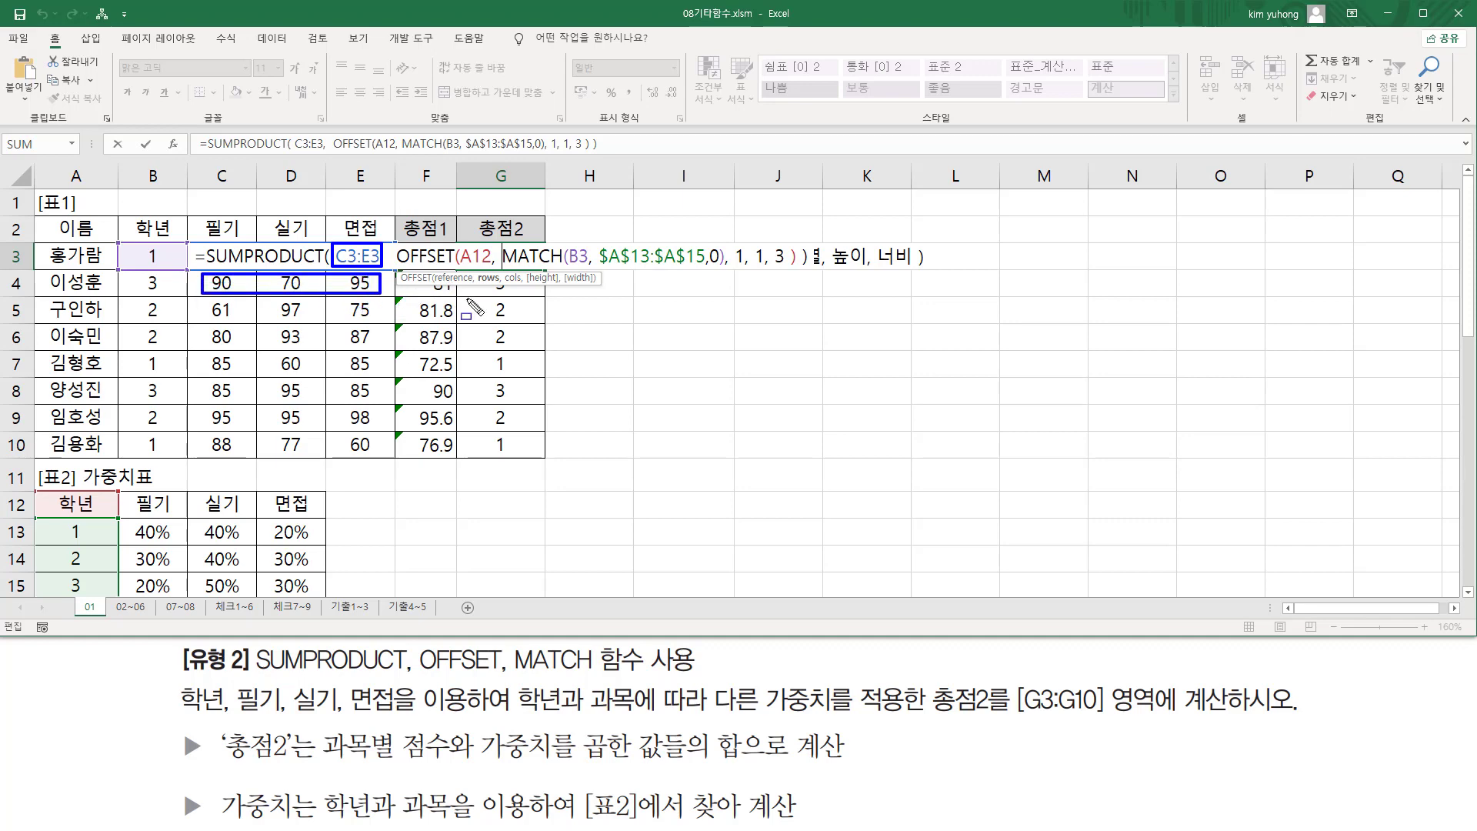
{"action": "left_click_drag", "start_coordinate": [204, 301], "coordinate": [375, 319]}
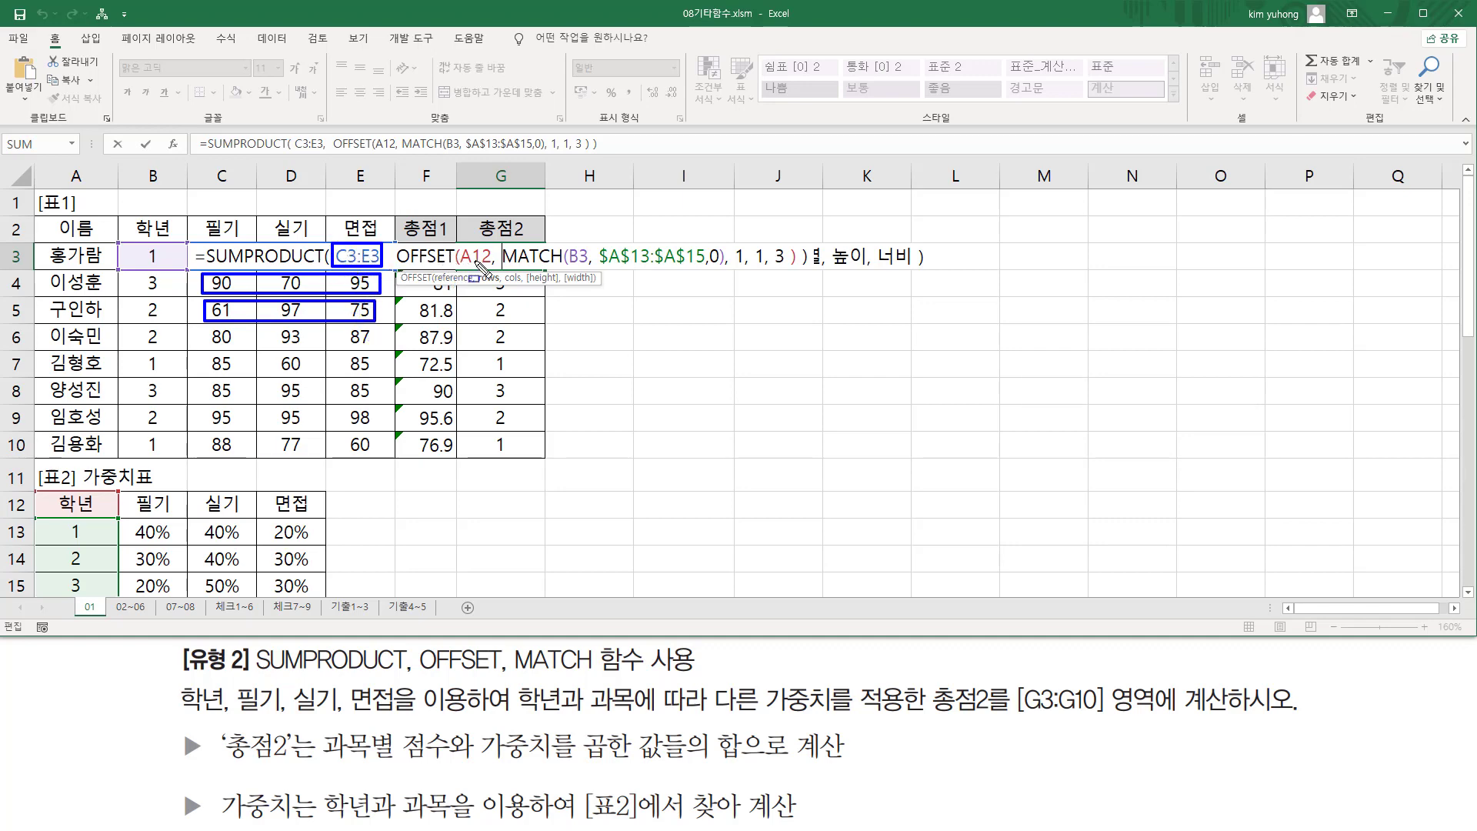
{"action": "left_click_drag", "start_coordinate": [462, 263], "coordinate": [493, 265]}
{"action": "left_click_drag", "start_coordinate": [54, 490], "coordinate": [112, 513]}
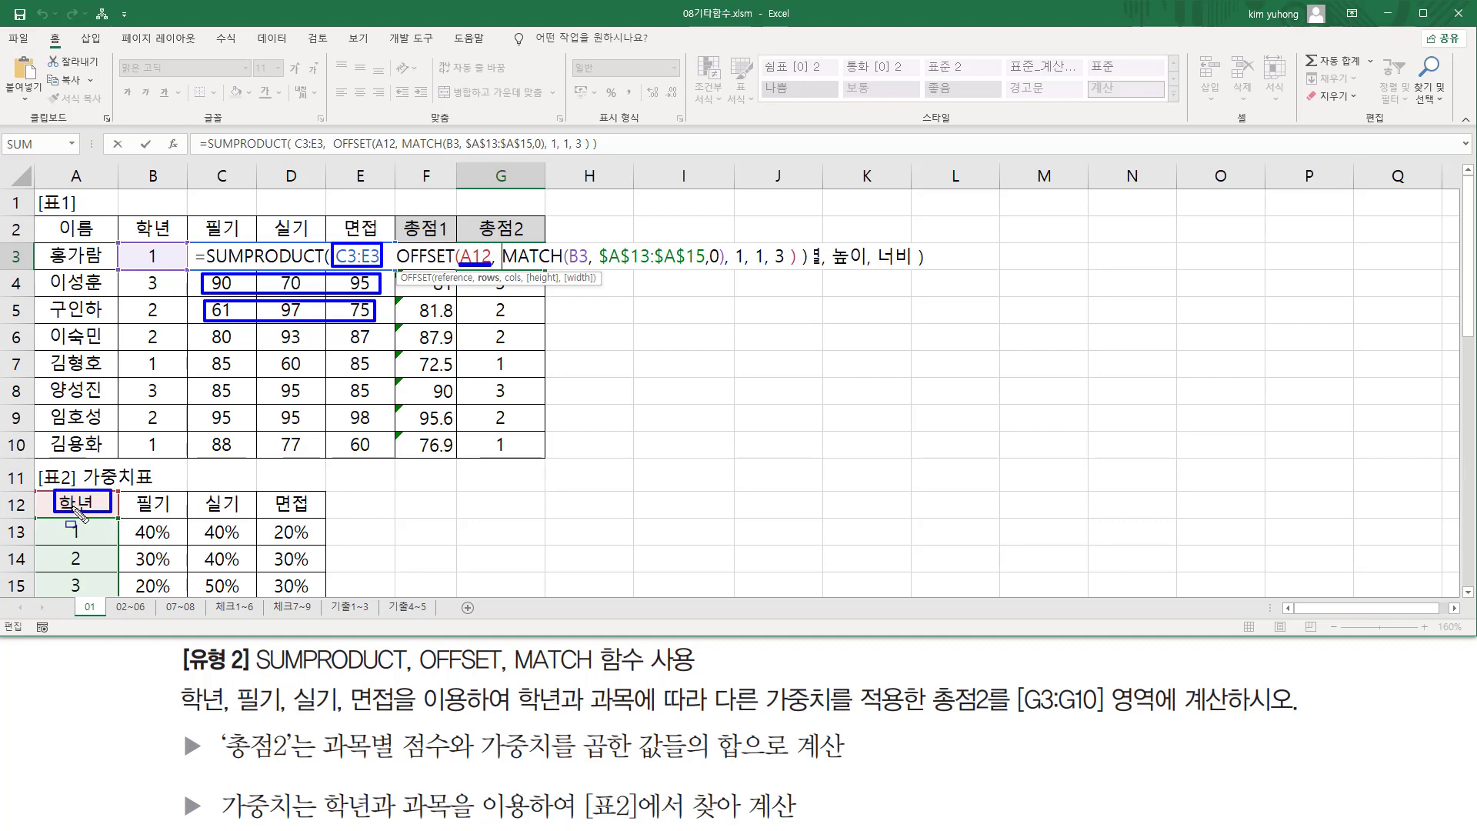
{"action": "key", "text": "Escape"}
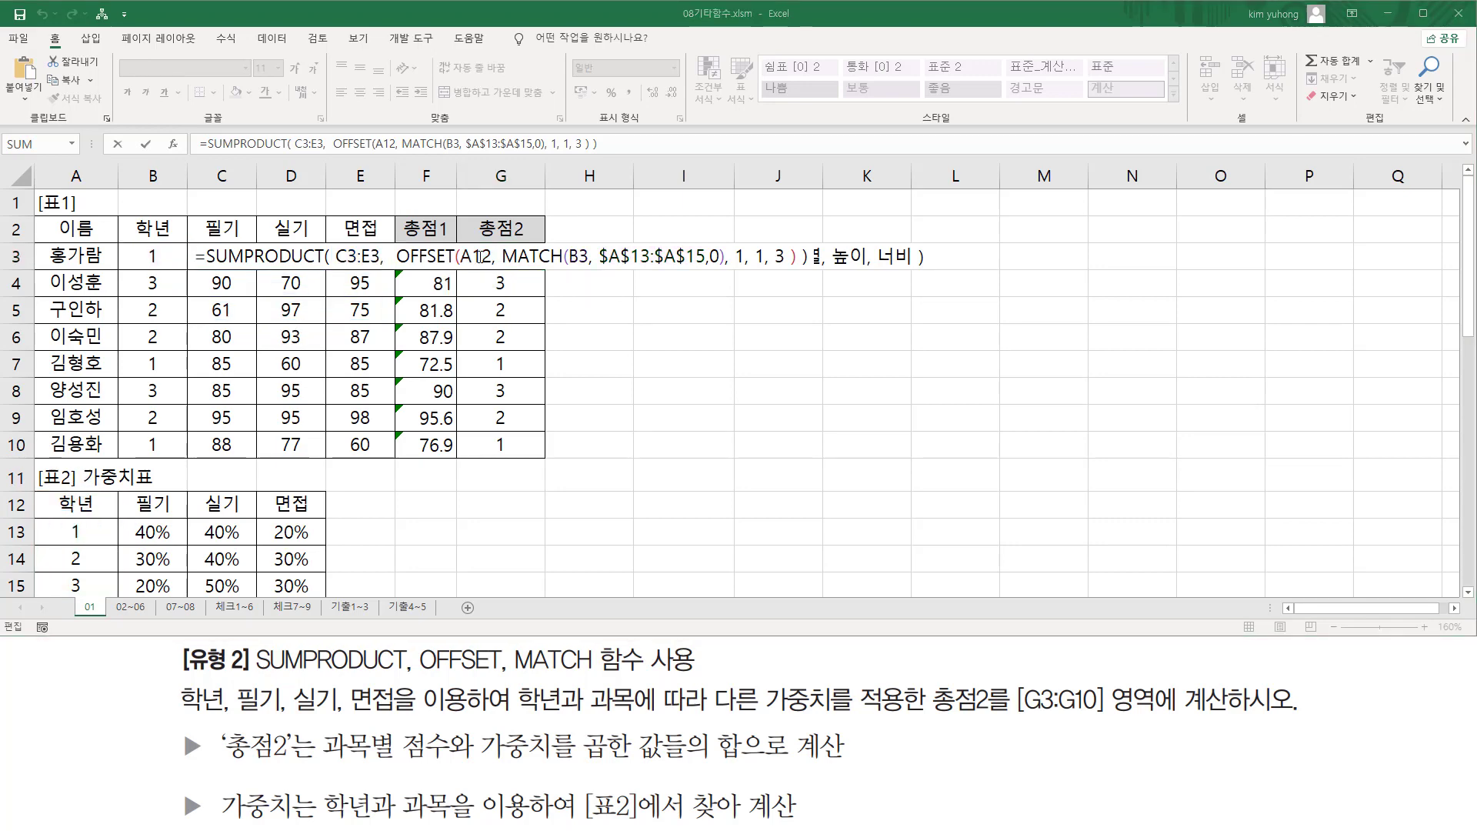
- Make the OFFSET reference cell absolute as $A$12 in the G3 formula and check the MATCH references B3 and $A$13:$A$15
{"action": "left_click", "coordinate": [476, 256]}
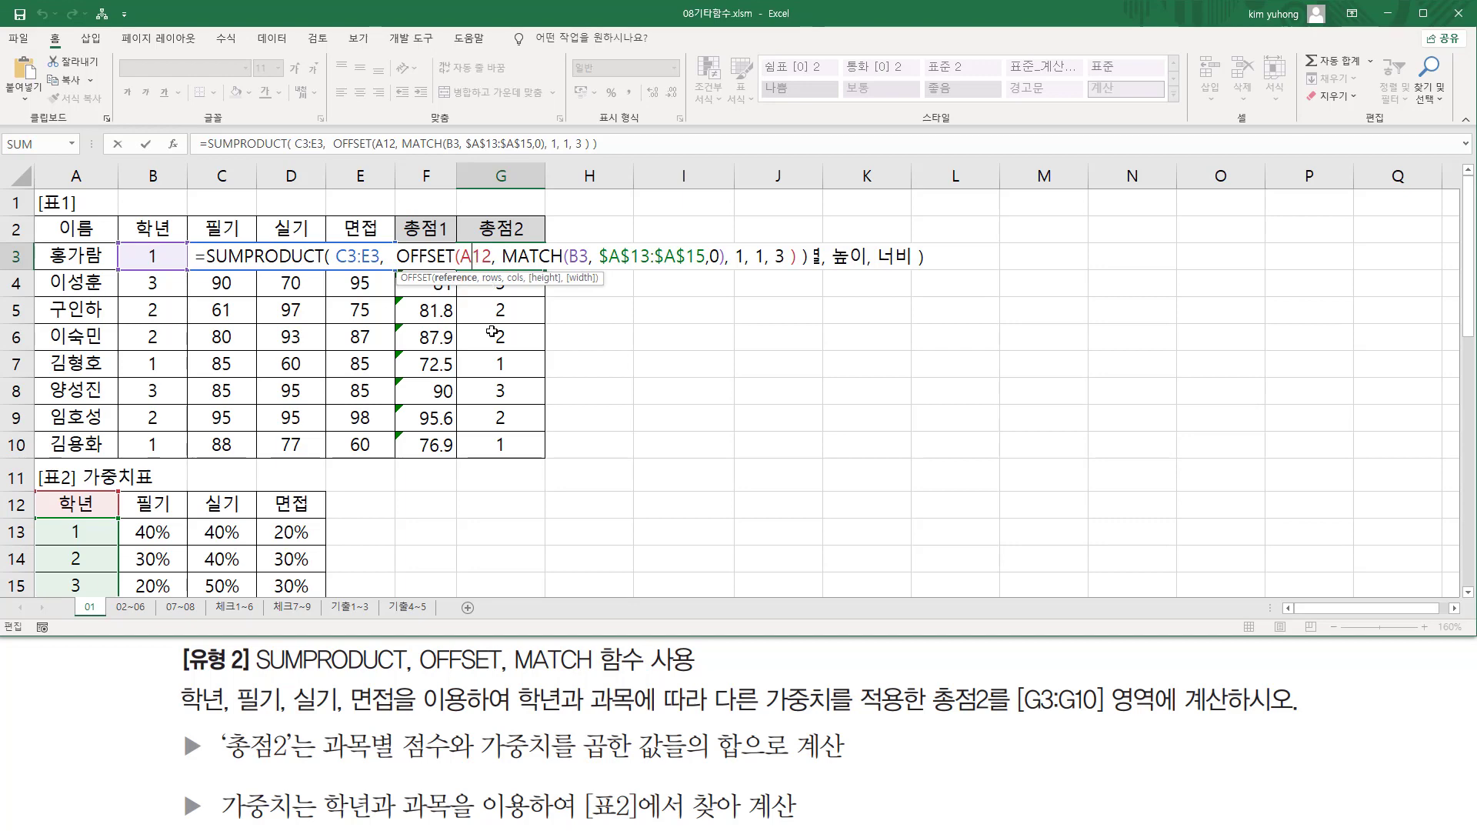
{"action": "key", "text": "F4"}
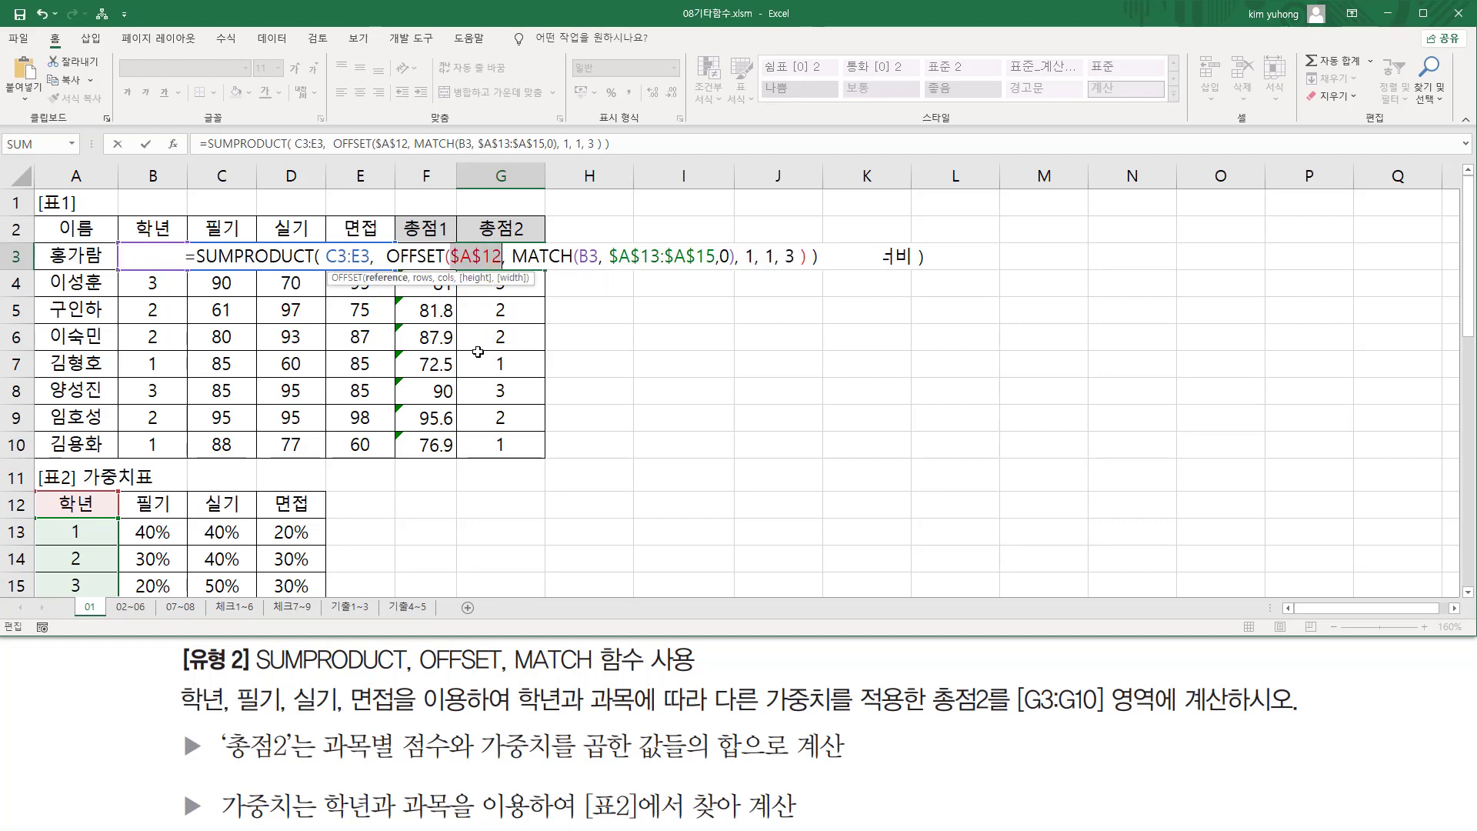
{"action": "double_click", "coordinate": [588, 256]}
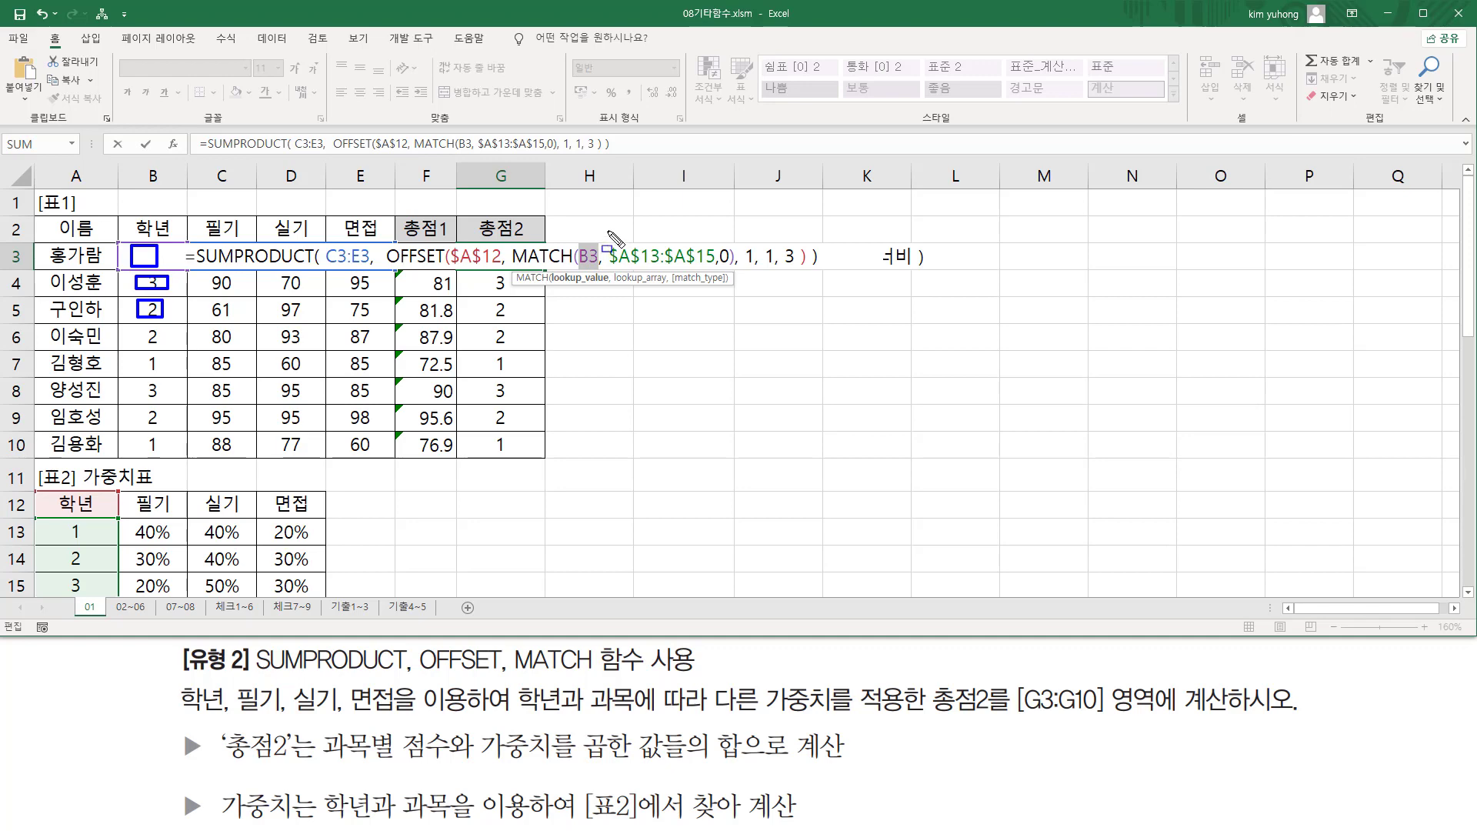
{"action": "mouse_move", "coordinate": [608, 231]}
{"action": "left_mouse_down"}
{"action": "mouse_move", "coordinate": [731, 282]}
{"action": "mouse_move", "coordinate": [714, 286]}
{"action": "left_mouse_up"}
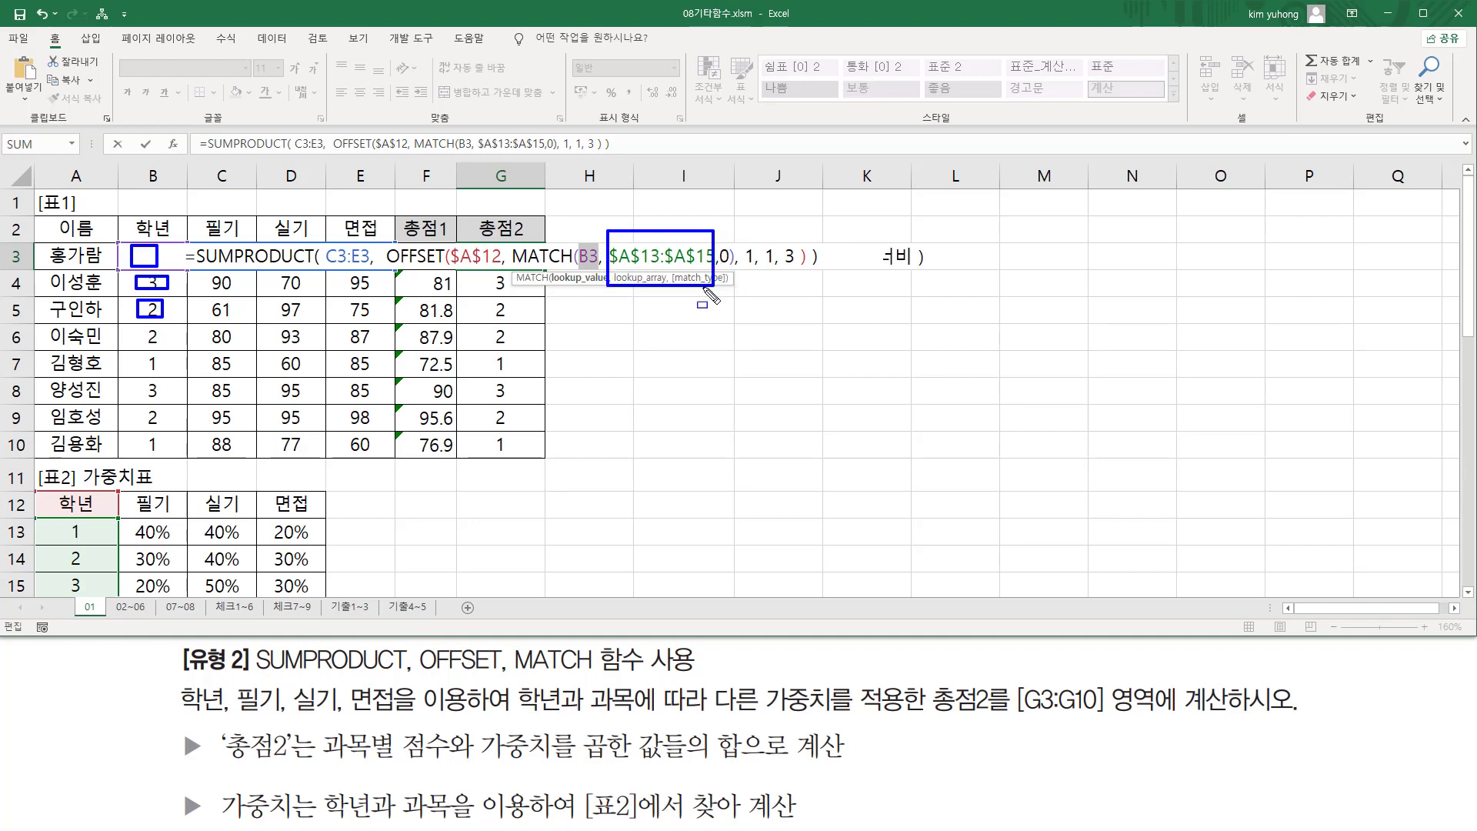
{"action": "key", "text": "Escape"}
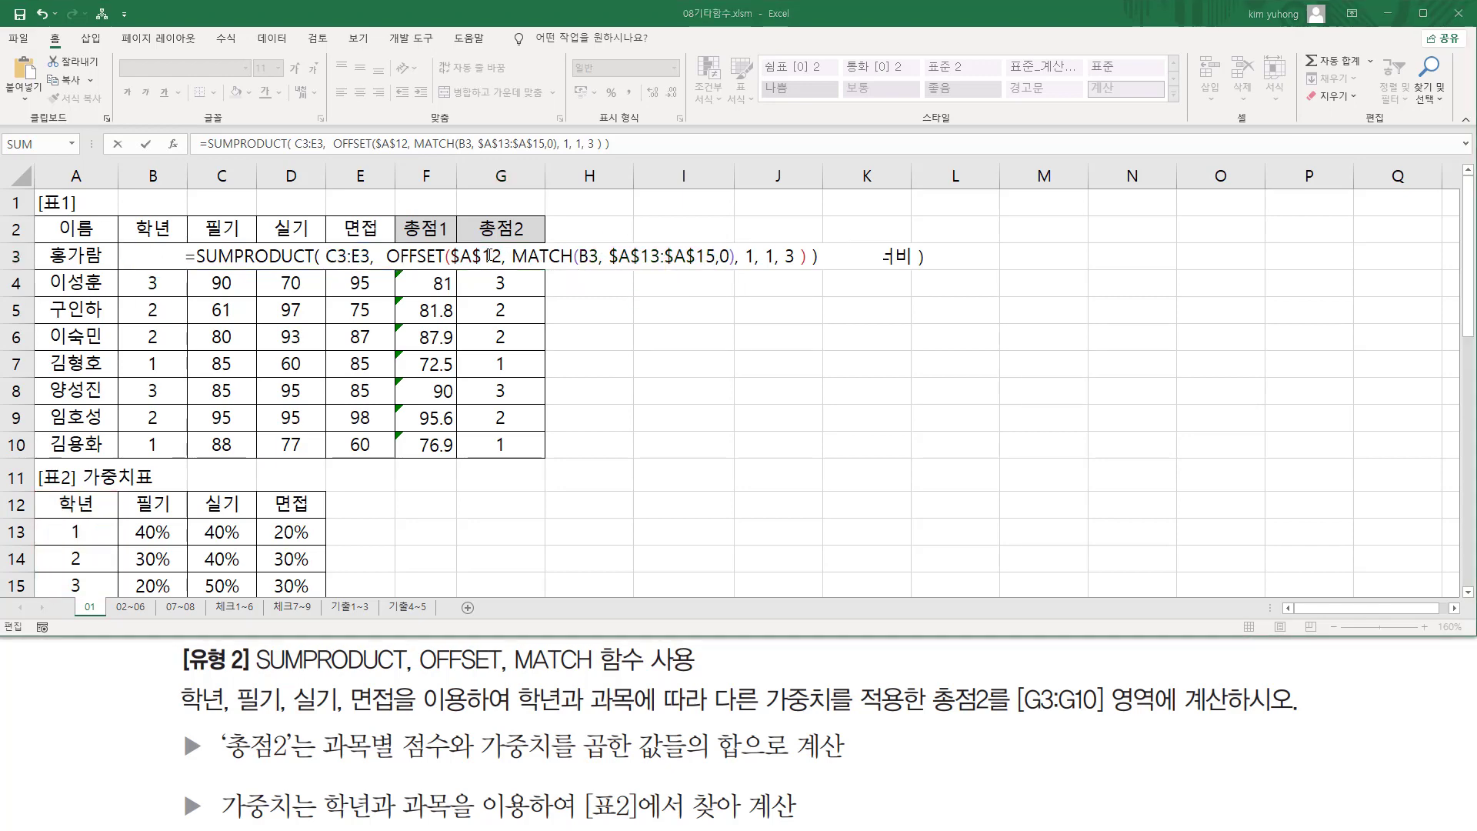
- Commit the SUMPRODUCT formula in G3 and fill it down through G10
{"action": "key", "text": "ctrl+Return"}
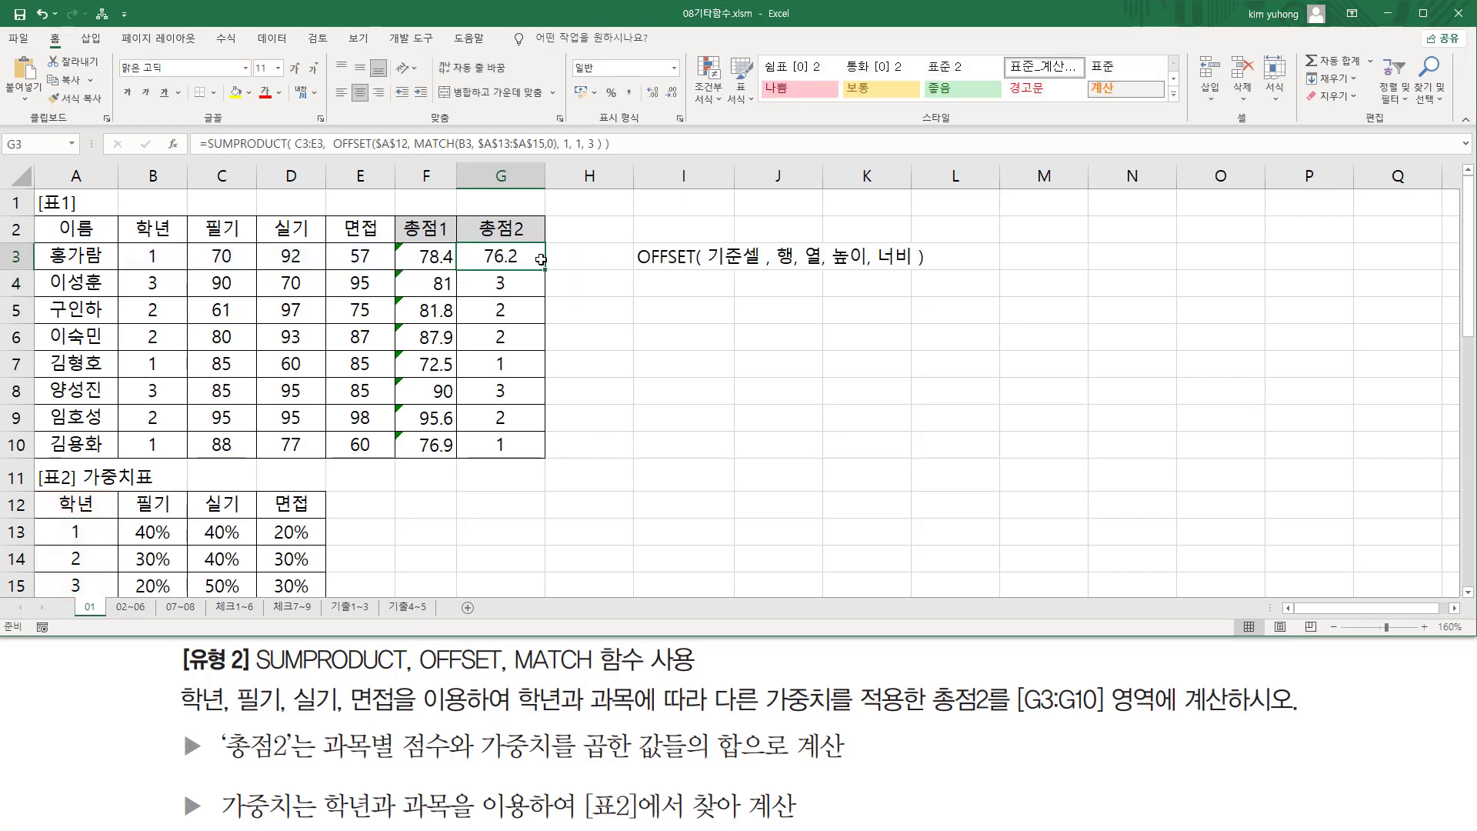
{"action": "left_click_drag", "start_coordinate": [547, 283], "coordinate": [547, 455]}
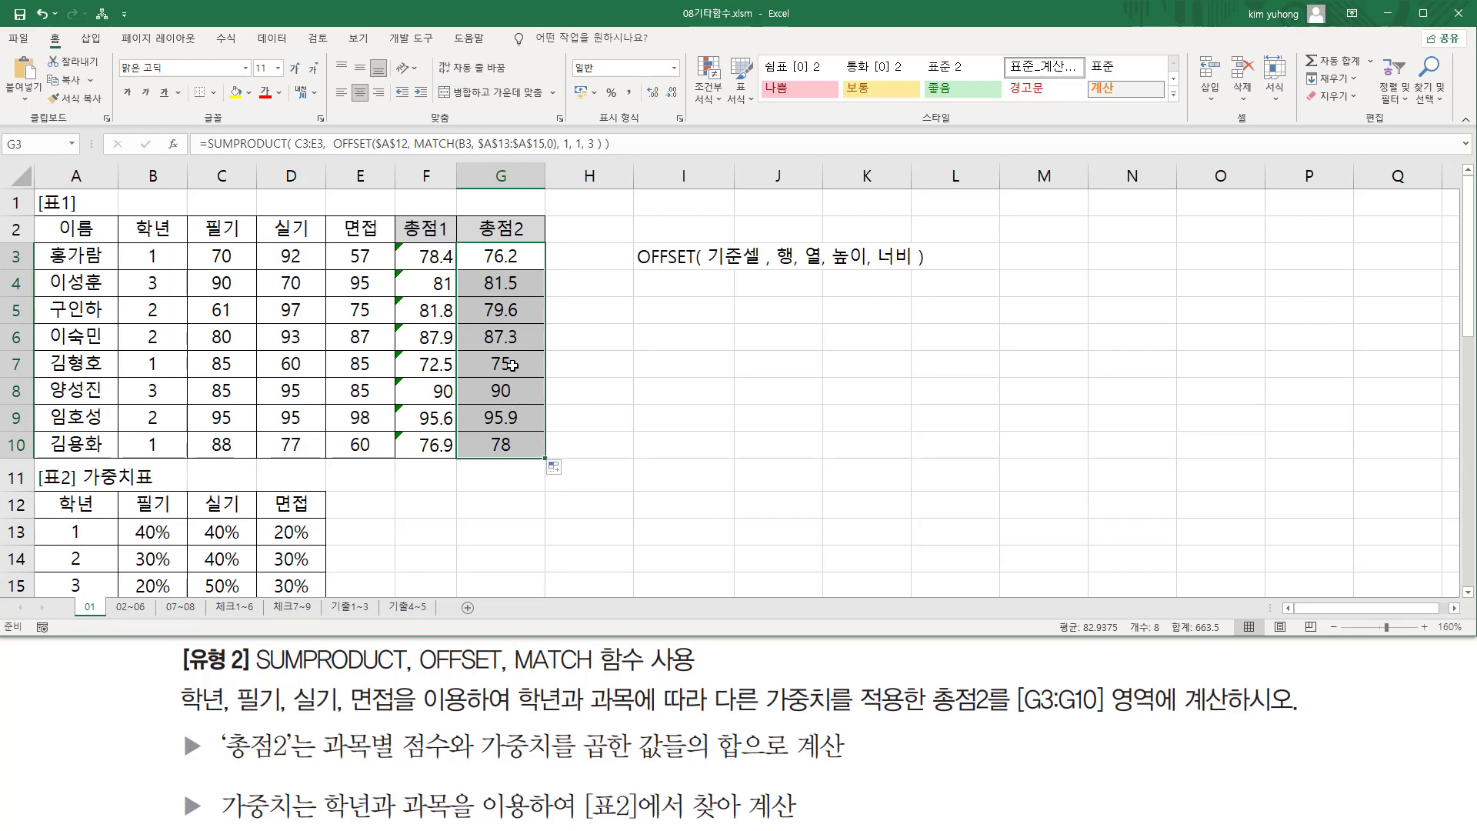
- Copy the G3 SUMPRODUCT formula and enter it in I5 as plain text with a leading apostrophe
{"action": "left_click", "coordinate": [643, 140]}
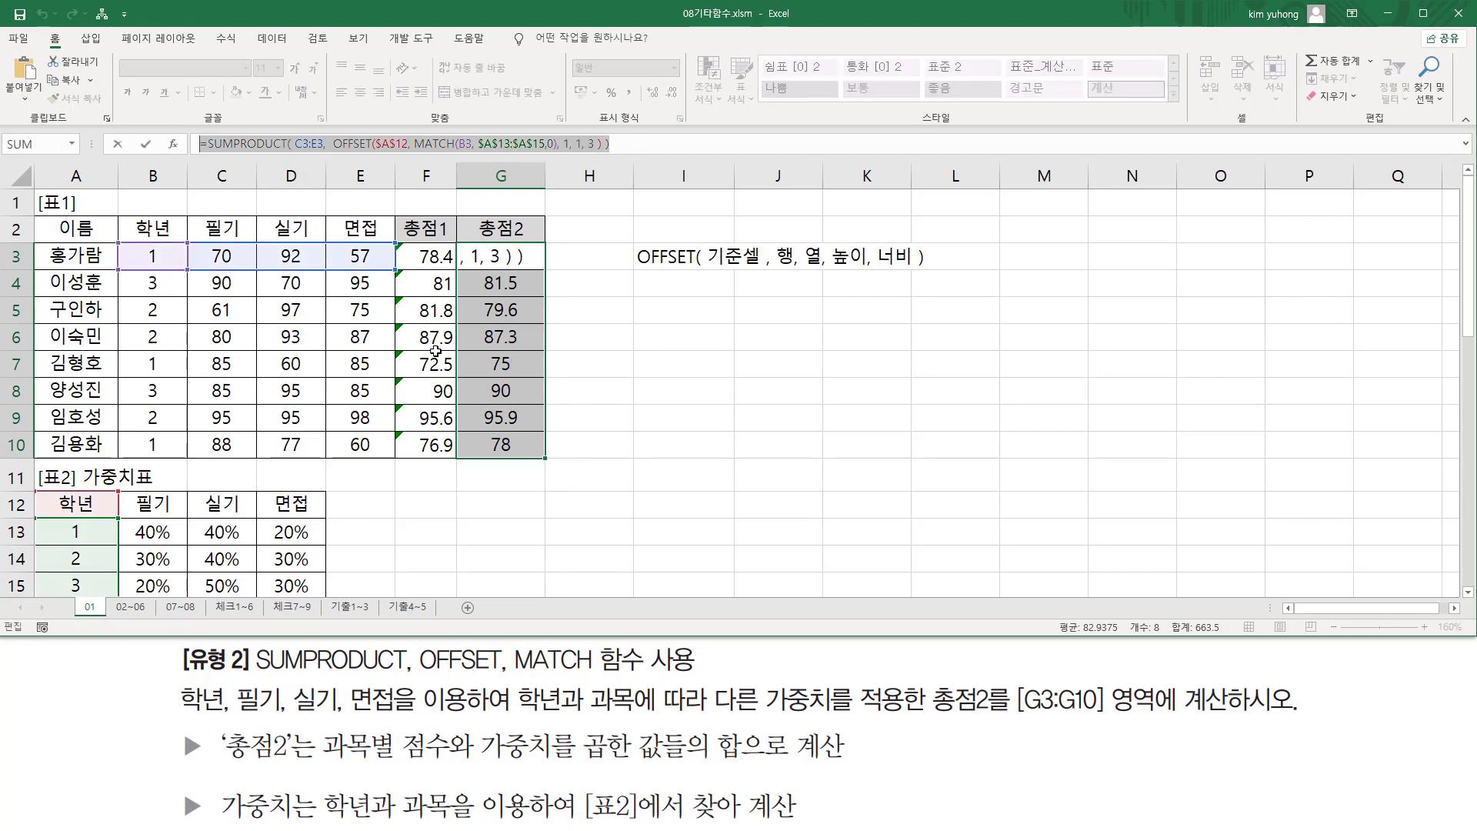
{"action": "key", "text": "Escape"}
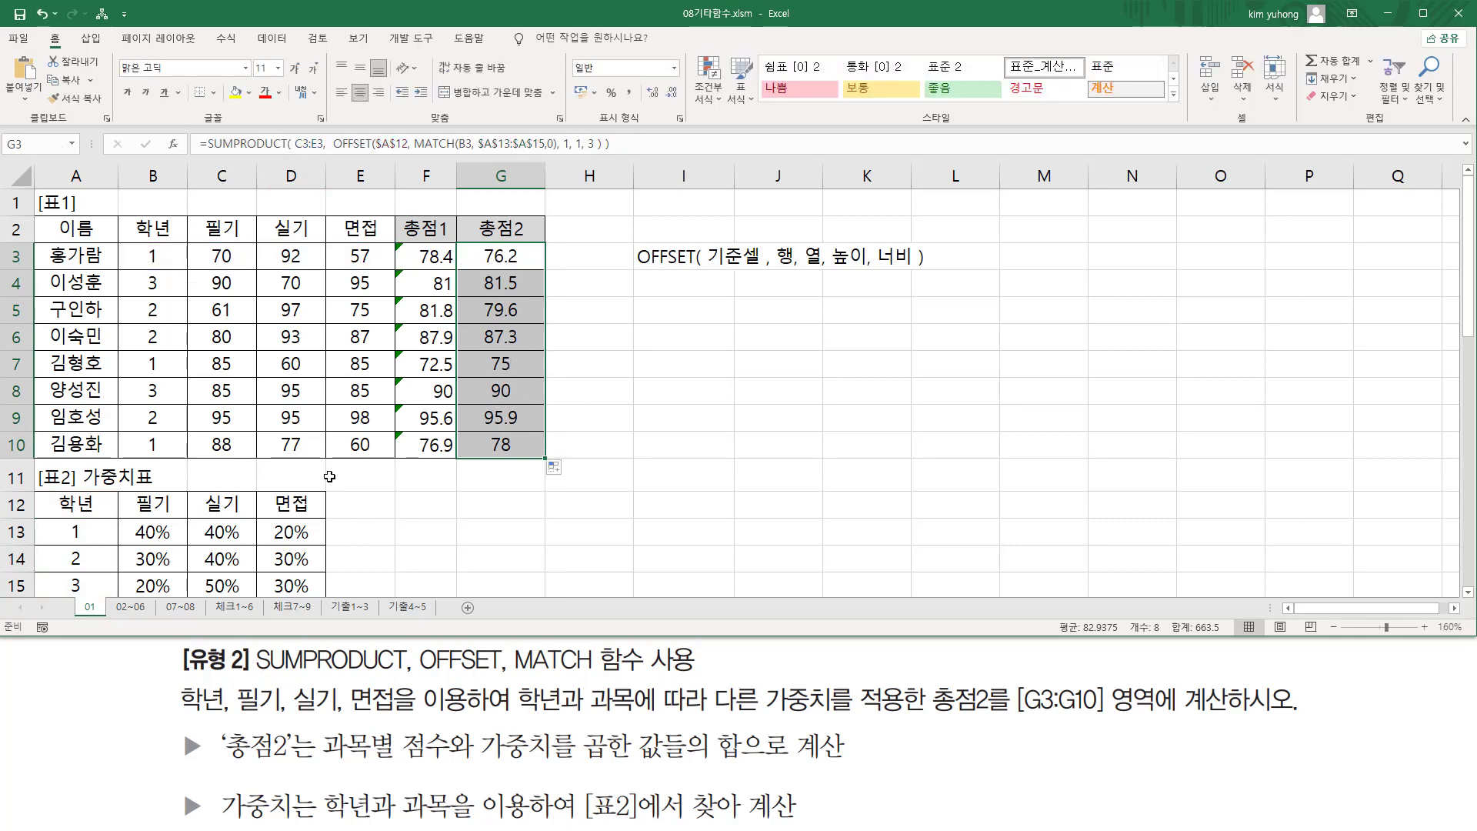
{"action": "left_click", "coordinate": [653, 310]}
{"action": "type", "text": "'"}
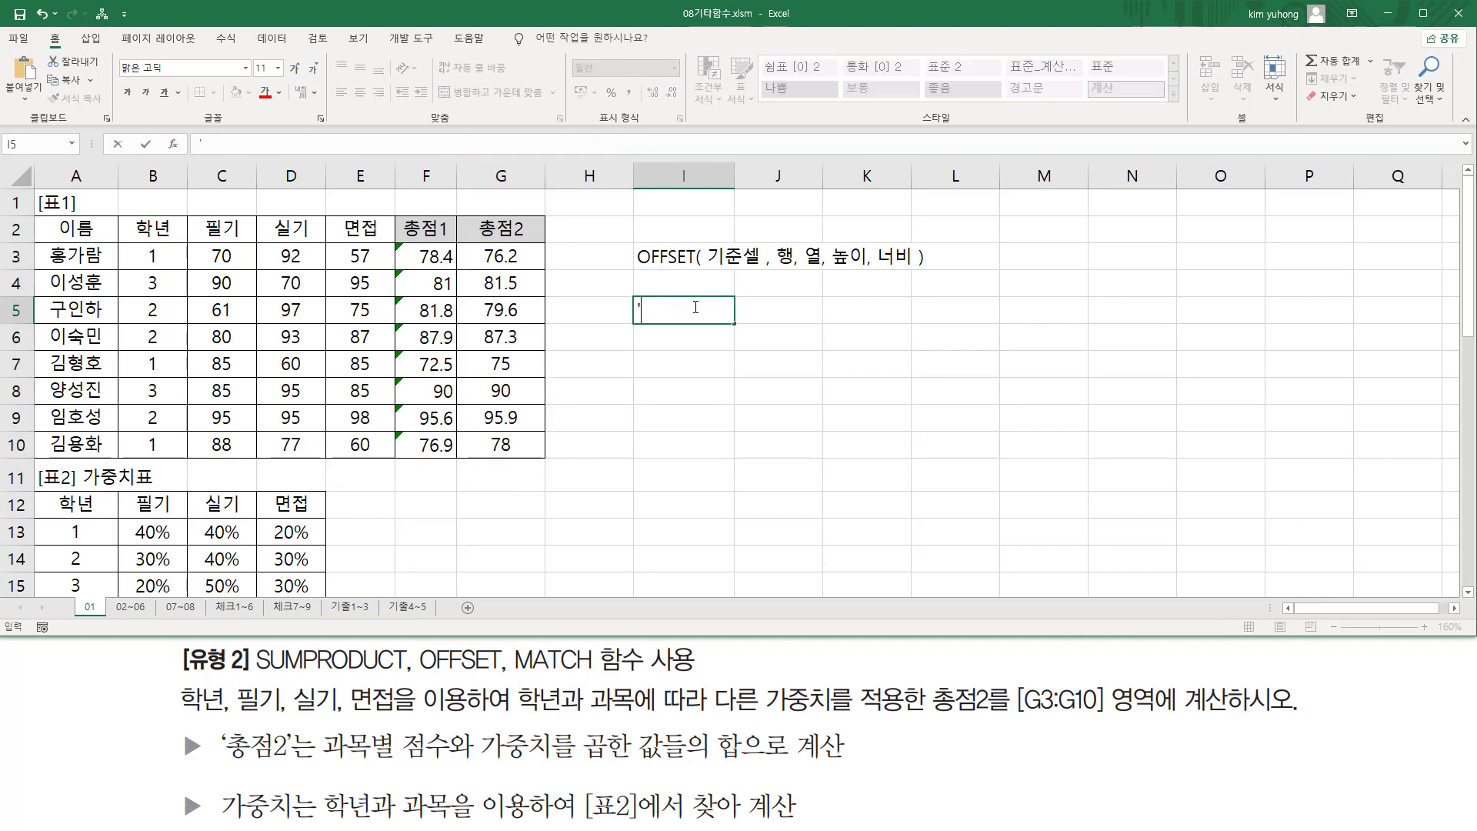
{"action": "type", "text": "=SUMPRODUCT( C3:E3,  OFFSET($A$12, MATCH(B3, $A$13:$A$15,0), 1, 1, 3 ) )"}
{"action": "key", "text": "Return"}
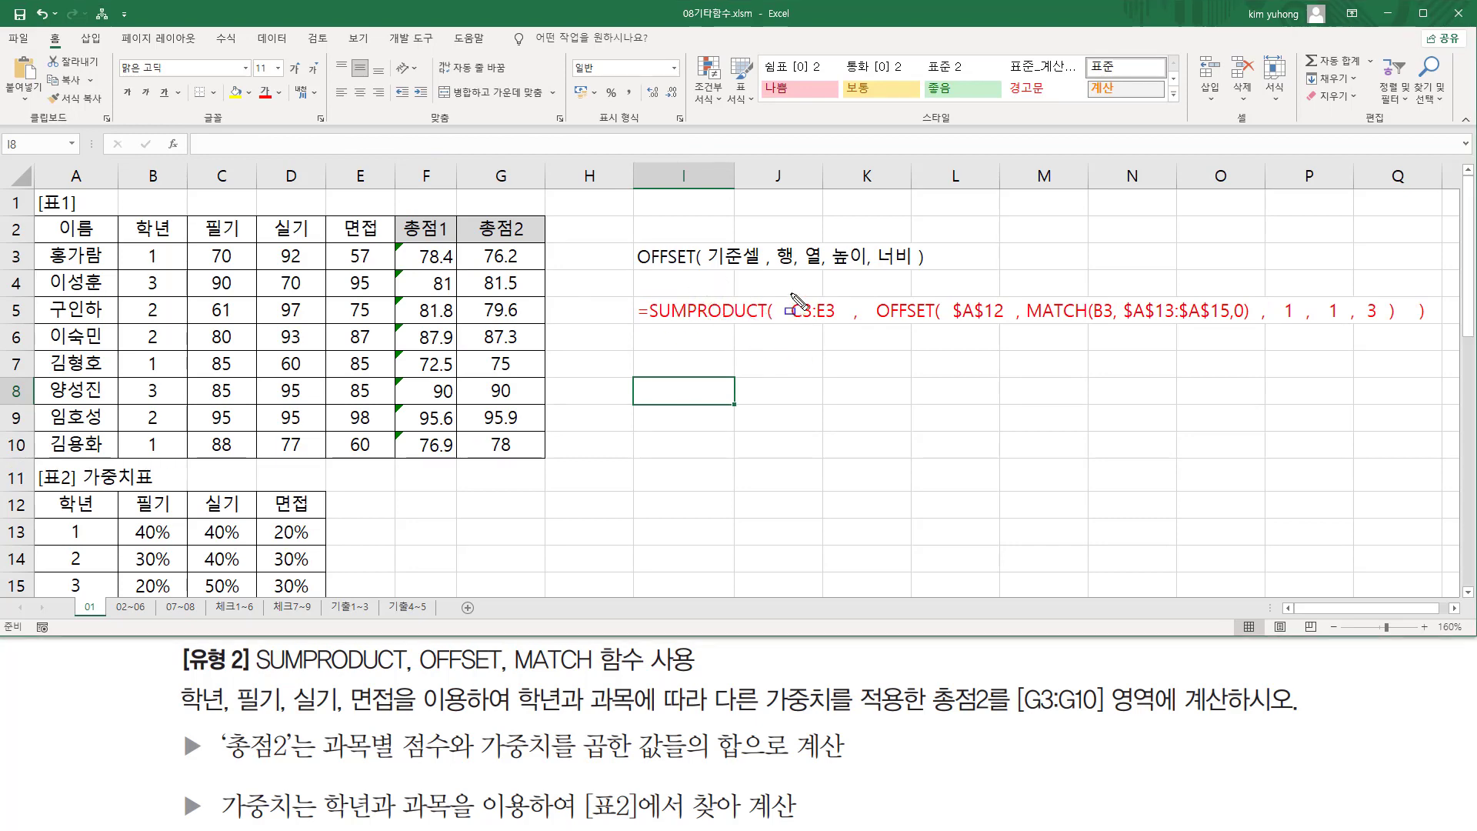
- Mark the two SUMPRODUCT arguments in the I5 formula text, C3:E3 and the OFFSET expression, and clear the marks
{"action": "mouse_move", "coordinate": [786, 290]}
{"action": "left_mouse_down"}
{"action": "mouse_move", "coordinate": [797, 325]}
{"action": "mouse_move", "coordinate": [838, 336]}
{"action": "left_mouse_up"}
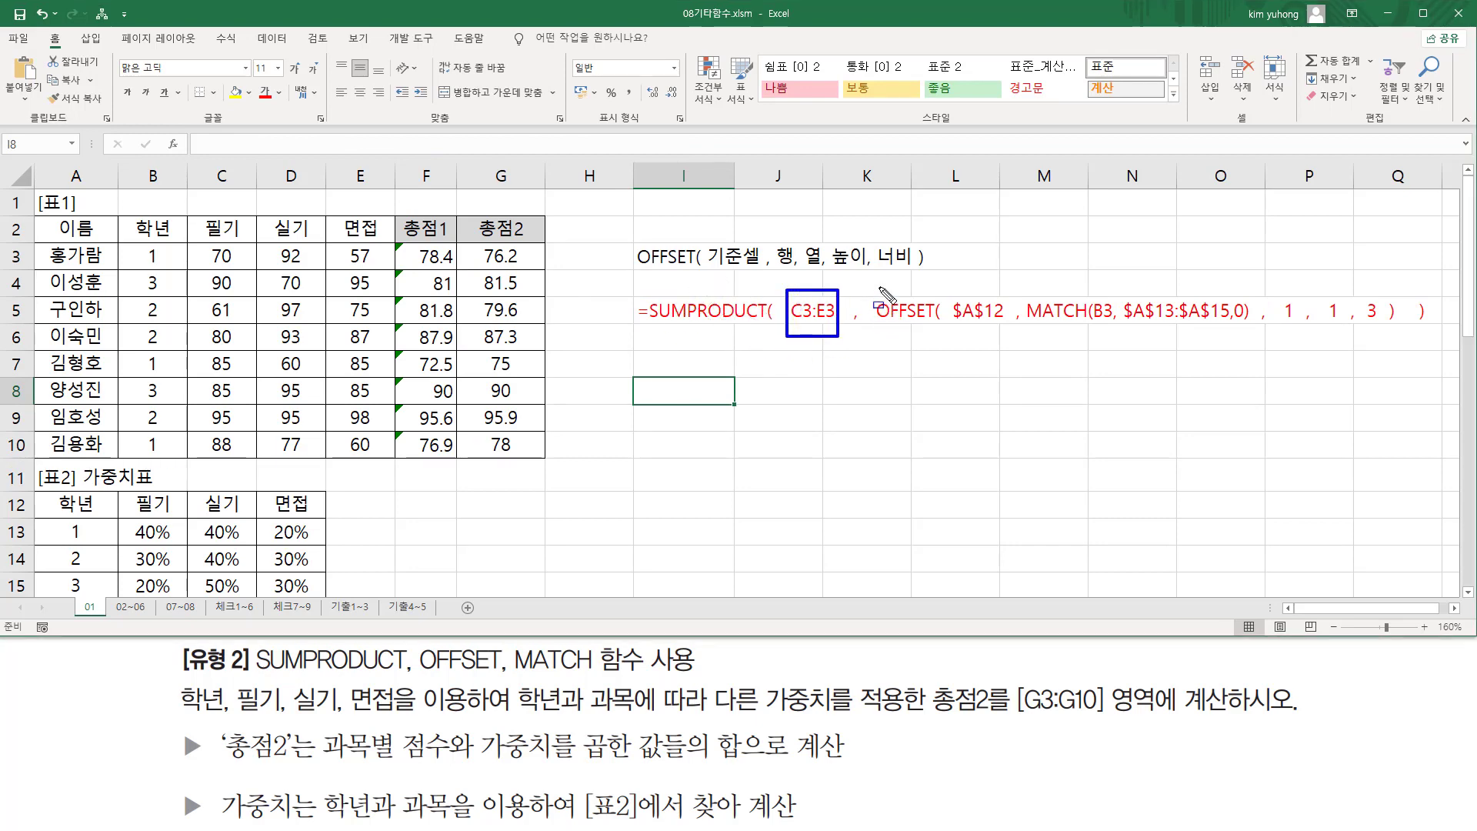
{"action": "mouse_move", "coordinate": [872, 288]}
{"action": "left_mouse_down"}
{"action": "mouse_move", "coordinate": [883, 317]}
{"action": "mouse_move", "coordinate": [1165, 338]}
{"action": "mouse_move", "coordinate": [1402, 332]}
{"action": "left_mouse_up"}
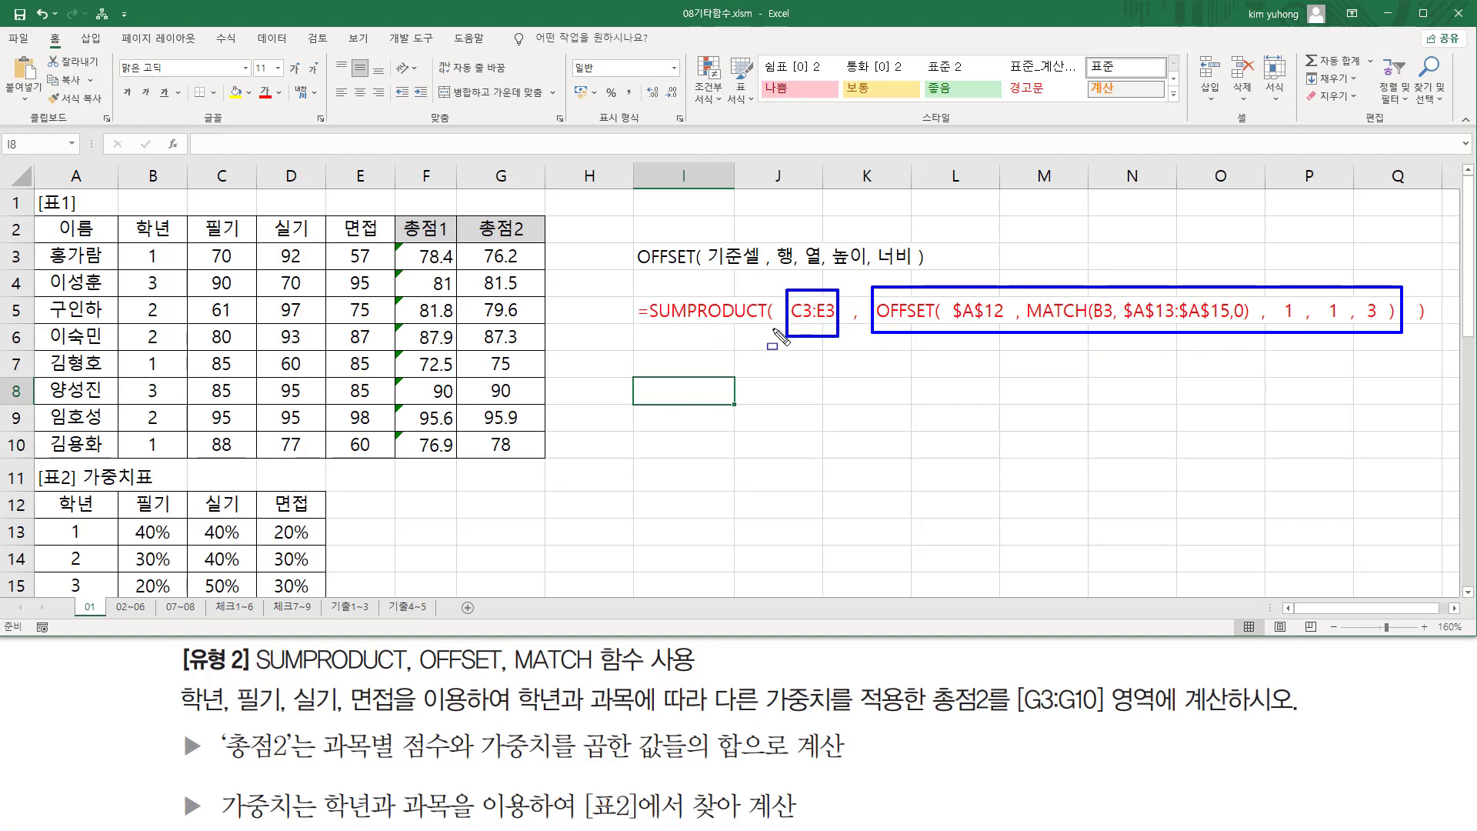
{"action": "key", "text": "Escape"}
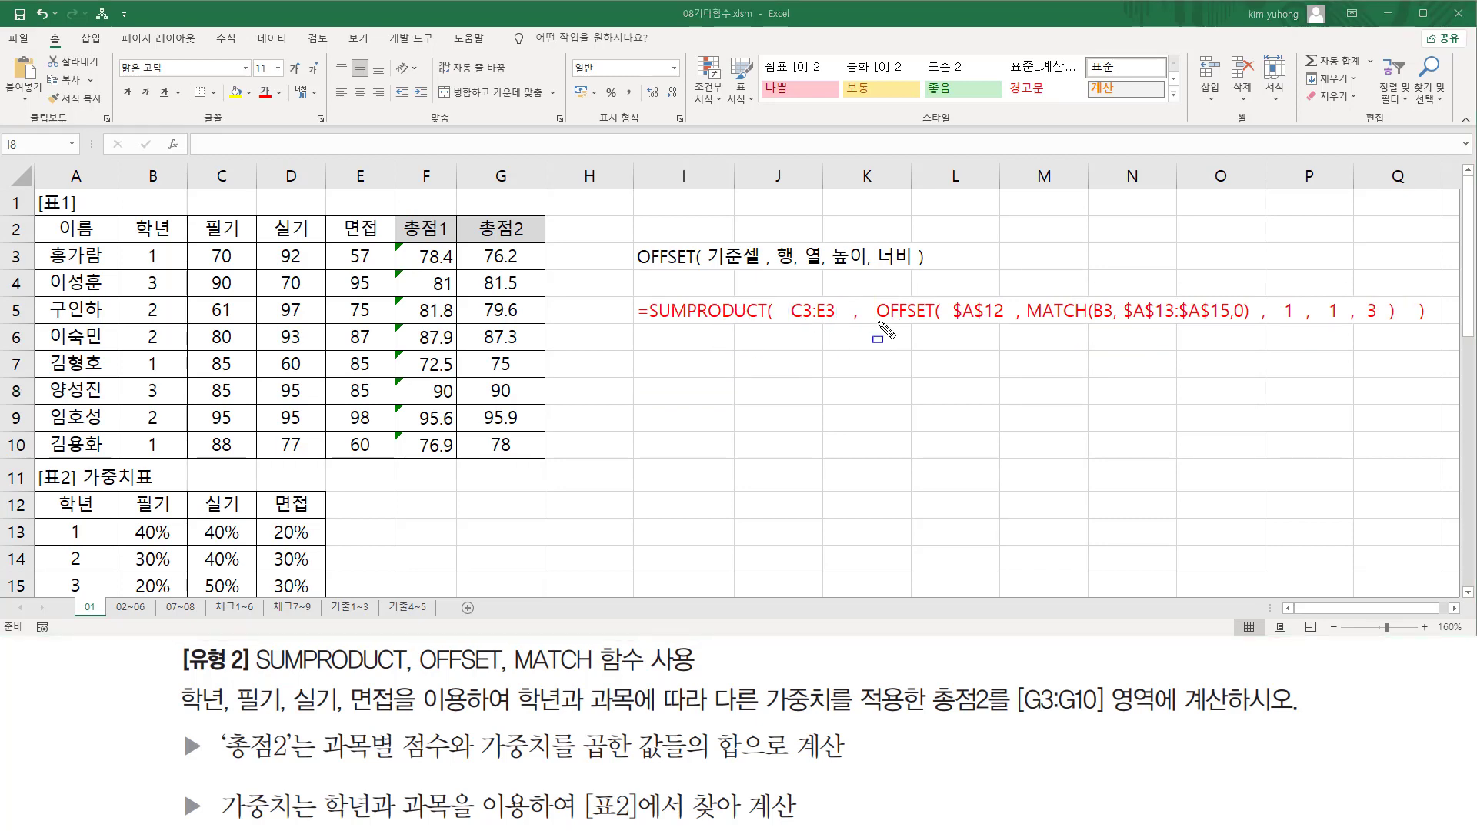
- Mark the OFFSET arguments in the I5 formula text and match them to 기준셀, 행 and 열 in the I3 syntax note
{"action": "mouse_move", "coordinate": [870, 323]}
{"action": "left_mouse_down"}
{"action": "mouse_move", "coordinate": [1008, 323]}
{"action": "mouse_move", "coordinate": [1009, 335]}
{"action": "left_mouse_up"}
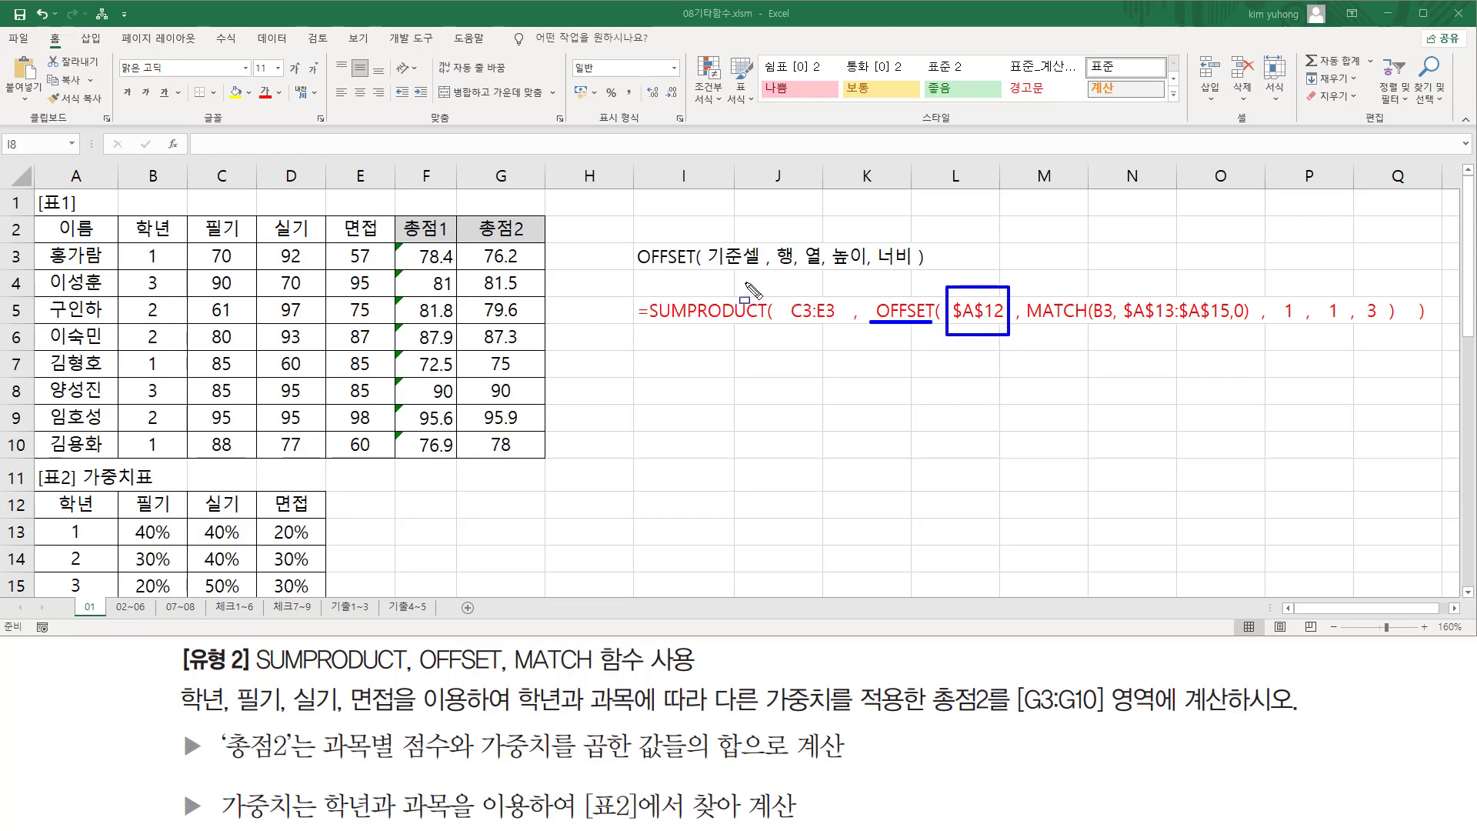
{"action": "left_click_drag", "start_coordinate": [704, 267], "coordinate": [752, 266]}
{"action": "mouse_move", "coordinate": [1024, 291]}
{"action": "left_mouse_down"}
{"action": "mouse_move", "coordinate": [1154, 327]}
{"action": "mouse_move", "coordinate": [1254, 331]}
{"action": "left_mouse_up"}
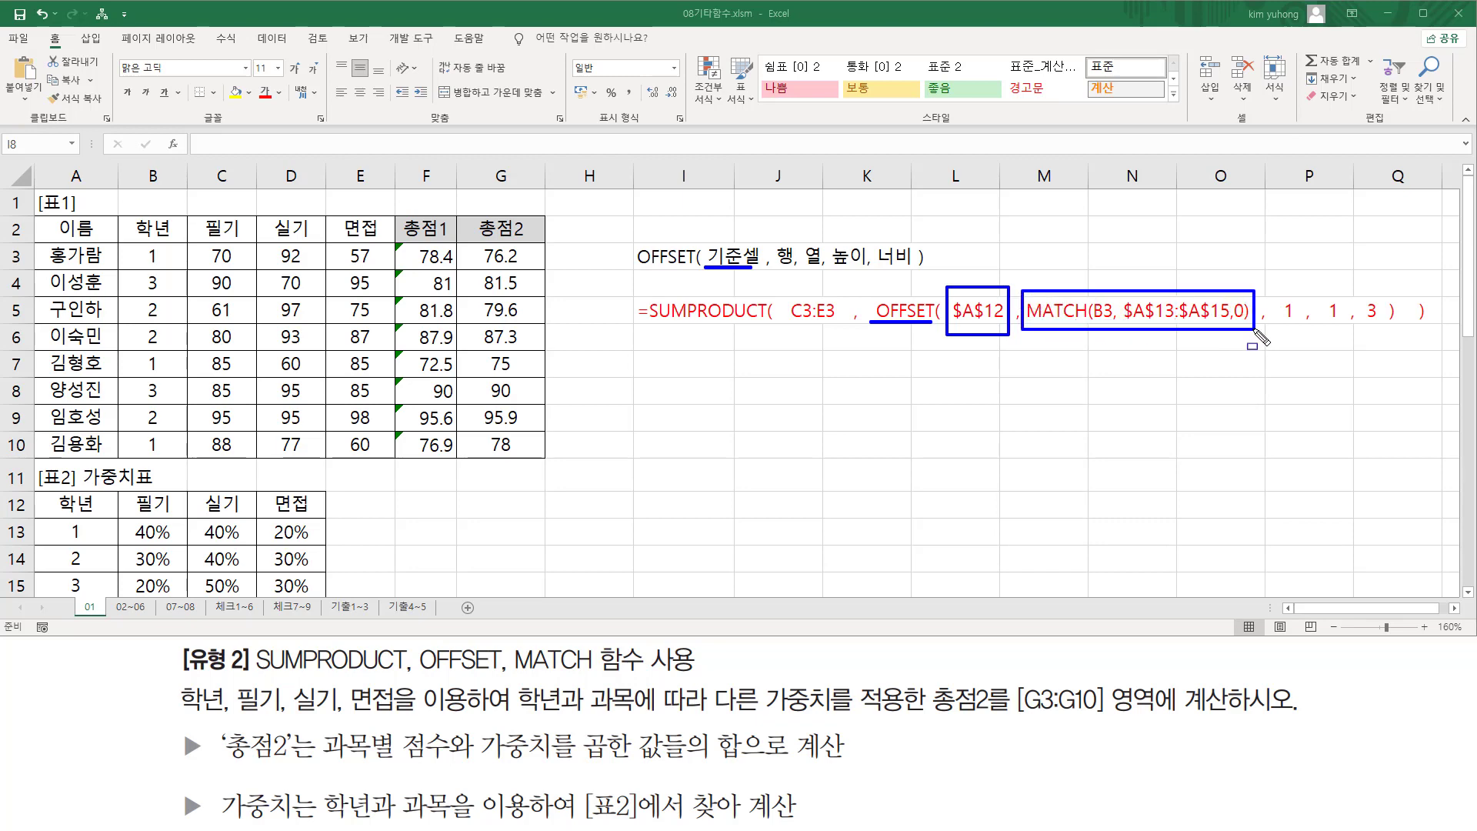
{"action": "left_click_drag", "start_coordinate": [773, 267], "coordinate": [794, 267]}
{"action": "left_click_drag", "start_coordinate": [1279, 321], "coordinate": [1296, 321]}
{"action": "left_click_drag", "start_coordinate": [805, 269], "coordinate": [820, 268]}
{"action": "left_click_drag", "start_coordinate": [1325, 321], "coordinate": [1386, 322]}
- Trace in [표2] how OFFSET moves from the 학년 header down by the MATCH result of 3 and one column across
{"action": "mouse_move", "coordinate": [100, 486]}
{"action": "left_mouse_down"}
{"action": "mouse_move", "coordinate": [65, 487]}
{"action": "mouse_move", "coordinate": [47, 509]}
{"action": "mouse_move", "coordinate": [100, 518]}
{"action": "mouse_move", "coordinate": [98, 487]}
{"action": "left_mouse_up"}
{"action": "left_click_drag", "start_coordinate": [709, 377], "coordinate": [720, 369]}
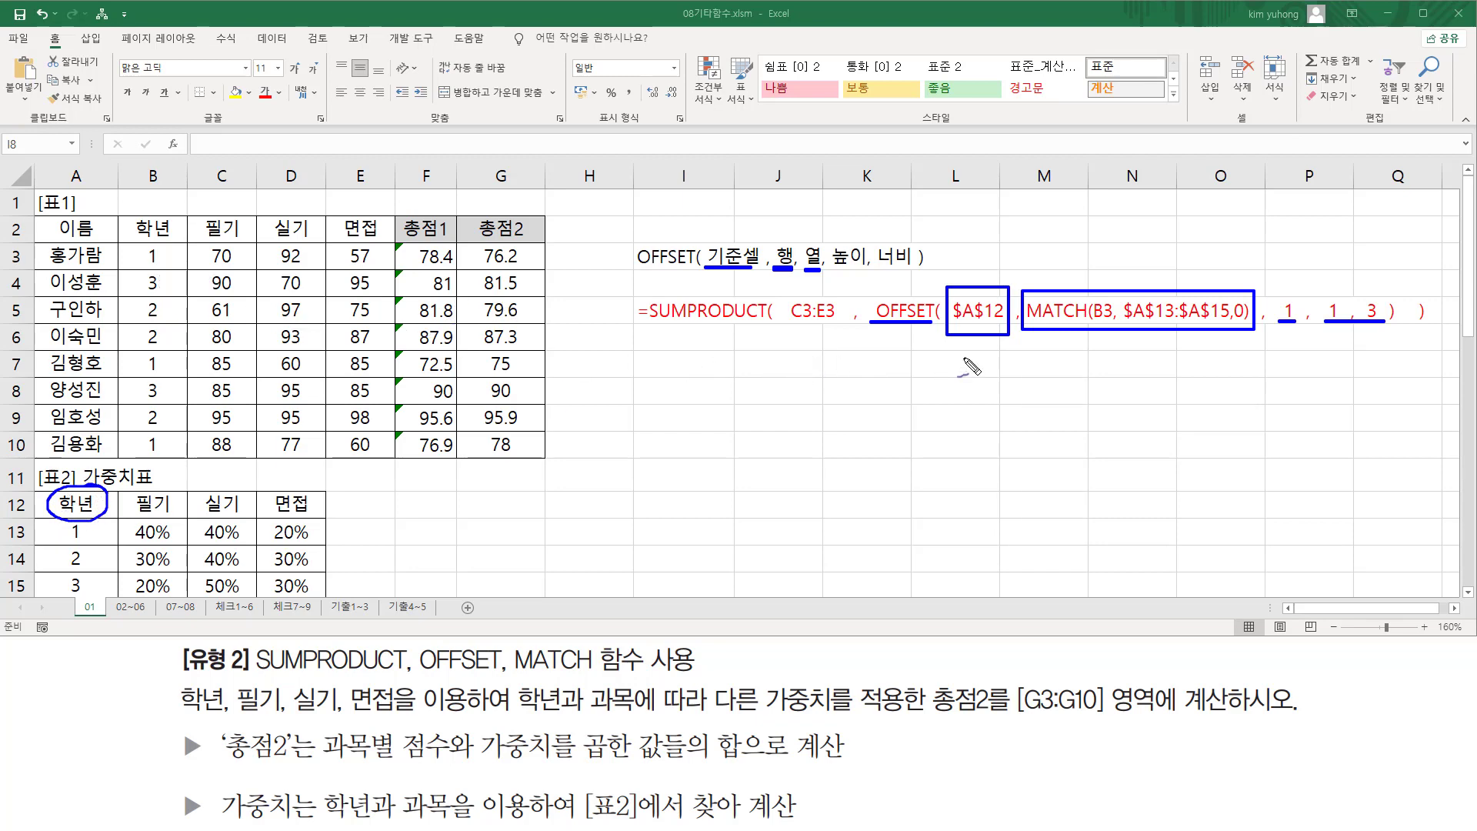
{"action": "left_click_drag", "start_coordinate": [975, 360], "coordinate": [987, 355]}
{"action": "mouse_move", "coordinate": [50, 526]}
{"action": "left_mouse_down"}
{"action": "mouse_move", "coordinate": [33, 560]}
{"action": "mouse_move", "coordinate": [51, 594]}
{"action": "left_mouse_up"}
{"action": "mouse_move", "coordinate": [1110, 248]}
{"action": "left_mouse_down"}
{"action": "mouse_move", "coordinate": [1129, 260]}
{"action": "mouse_move", "coordinate": [1108, 278]}
{"action": "left_mouse_up"}
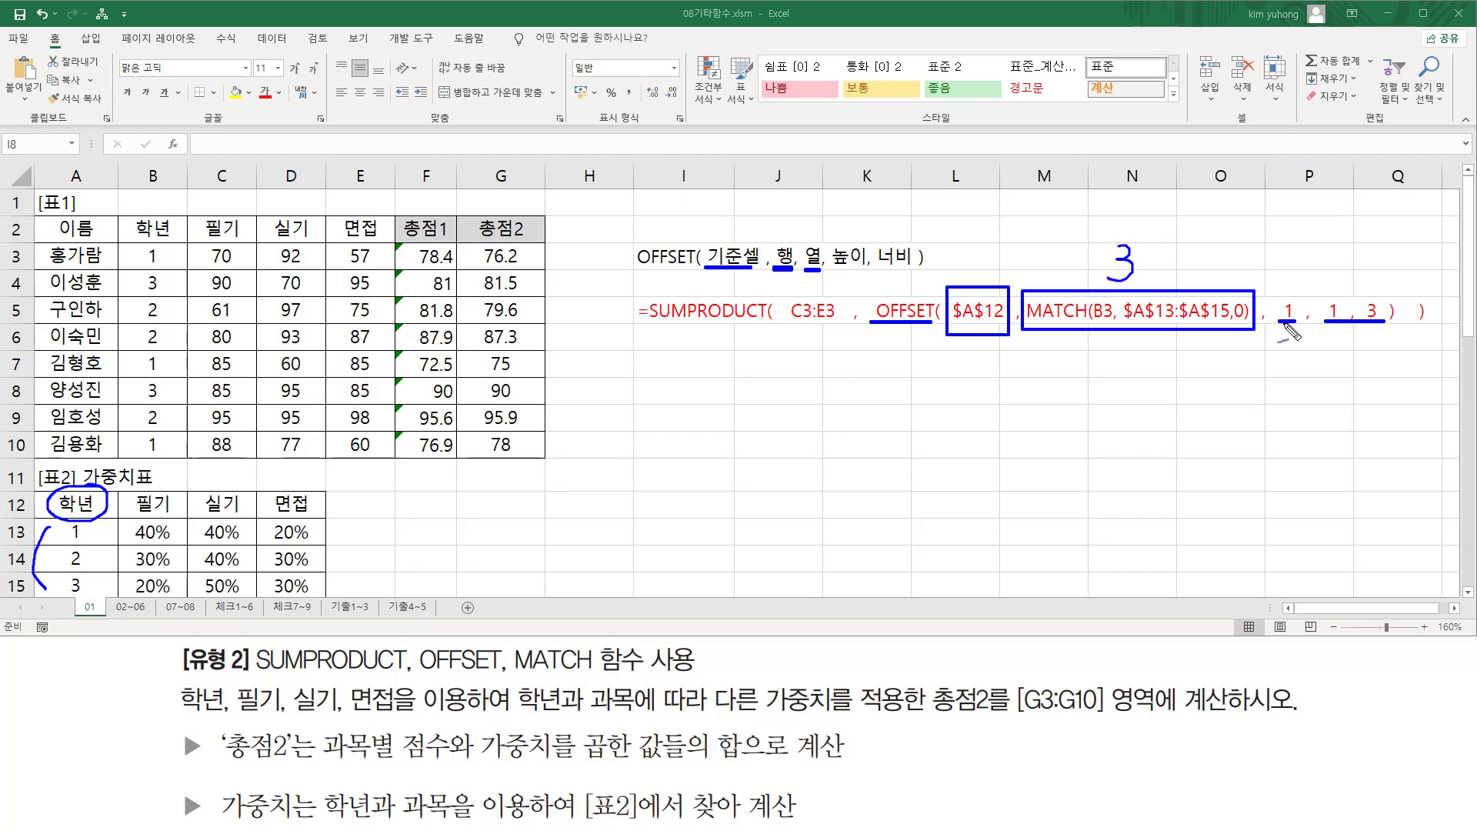
{"action": "mouse_move", "coordinate": [1290, 329]}
{"action": "left_mouse_down"}
{"action": "mouse_move", "coordinate": [1304, 296]}
{"action": "mouse_move", "coordinate": [1278, 329]}
{"action": "left_mouse_up"}
{"action": "mouse_move", "coordinate": [107, 509]}
{"action": "left_mouse_down"}
{"action": "mouse_move", "coordinate": [109, 568]}
{"action": "mouse_move", "coordinate": [63, 586]}
{"action": "mouse_move", "coordinate": [120, 577]}
{"action": "mouse_move", "coordinate": [128, 591]}
{"action": "left_mouse_up"}
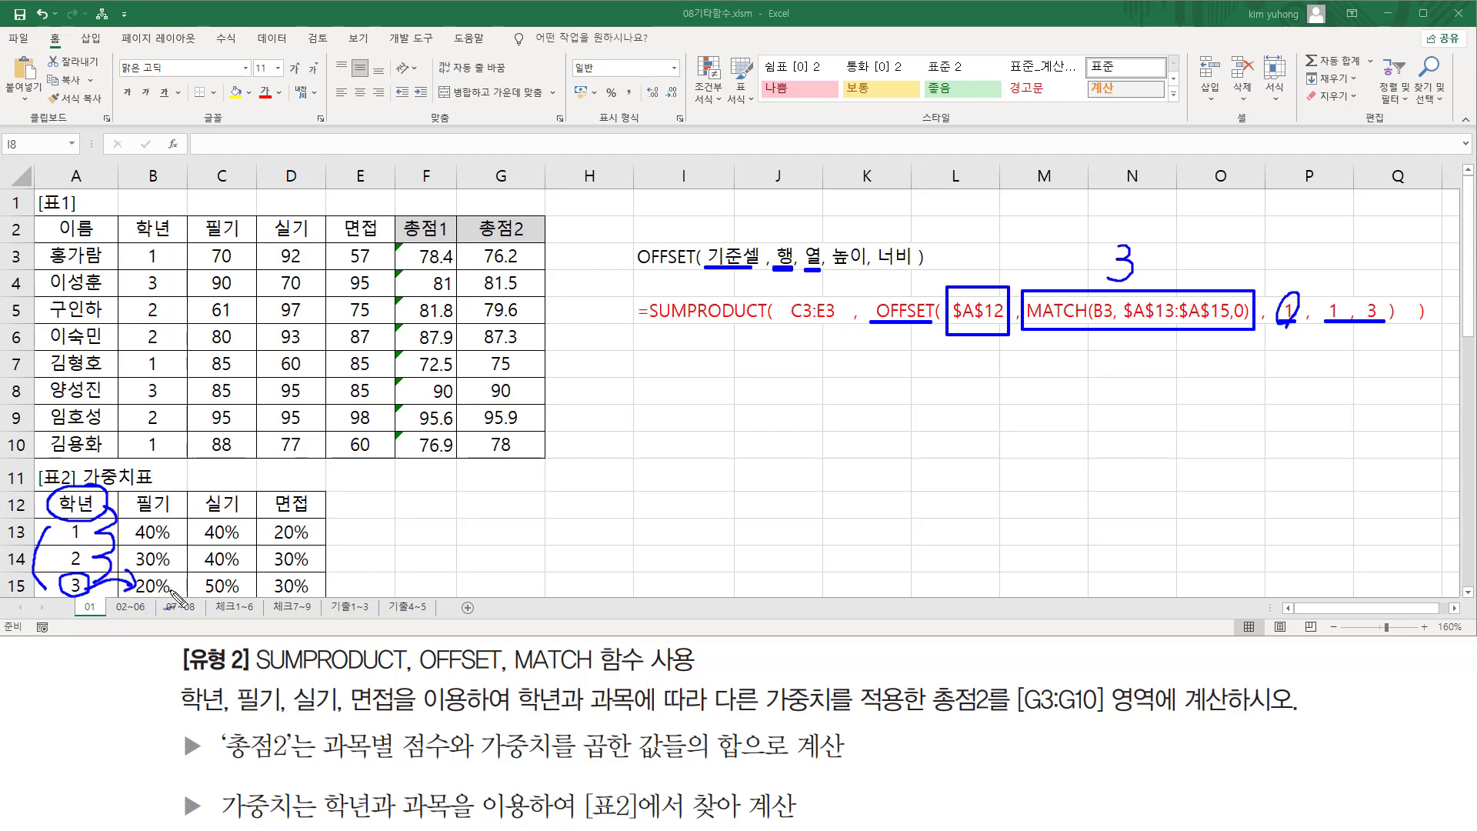
{"action": "mouse_move", "coordinate": [172, 593]}
{"action": "left_mouse_down"}
{"action": "mouse_move", "coordinate": [137, 595]}
{"action": "mouse_move", "coordinate": [170, 575]}
{"action": "mouse_move", "coordinate": [170, 592]}
{"action": "left_mouse_up"}
- Relate OFFSET's height 1 and width 3 to the weights in B15:D15, review C3:E3 and the G3:G10 results, and clear all marks
{"action": "mouse_move", "coordinate": [1322, 294]}
{"action": "left_mouse_down"}
{"action": "mouse_move", "coordinate": [1380, 343]}
{"action": "mouse_move", "coordinate": [1390, 319]}
{"action": "mouse_move", "coordinate": [1362, 290]}
{"action": "mouse_move", "coordinate": [1326, 291]}
{"action": "left_mouse_up"}
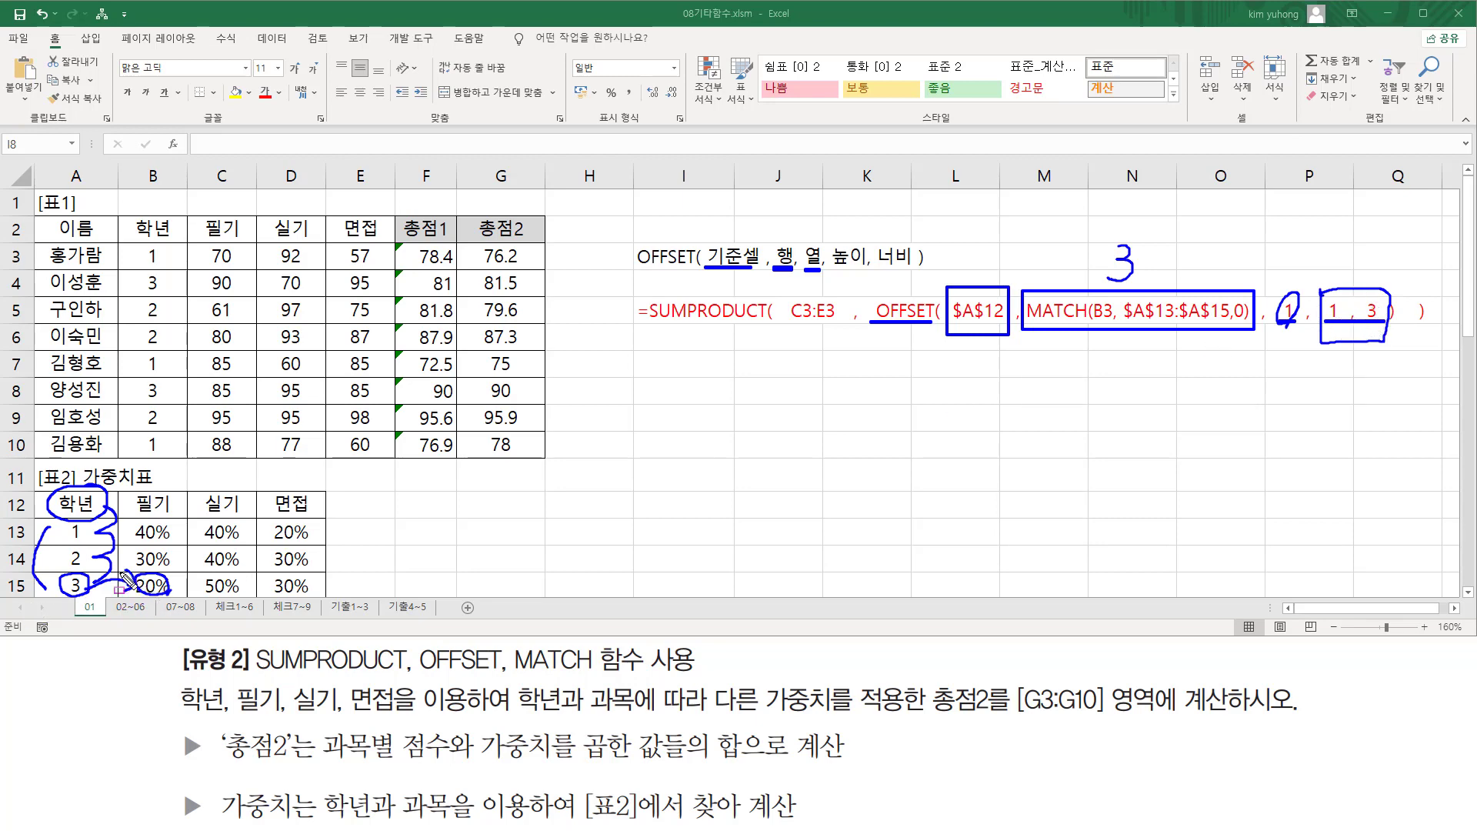
{"action": "left_click_drag", "start_coordinate": [120, 572], "coordinate": [327, 605]}
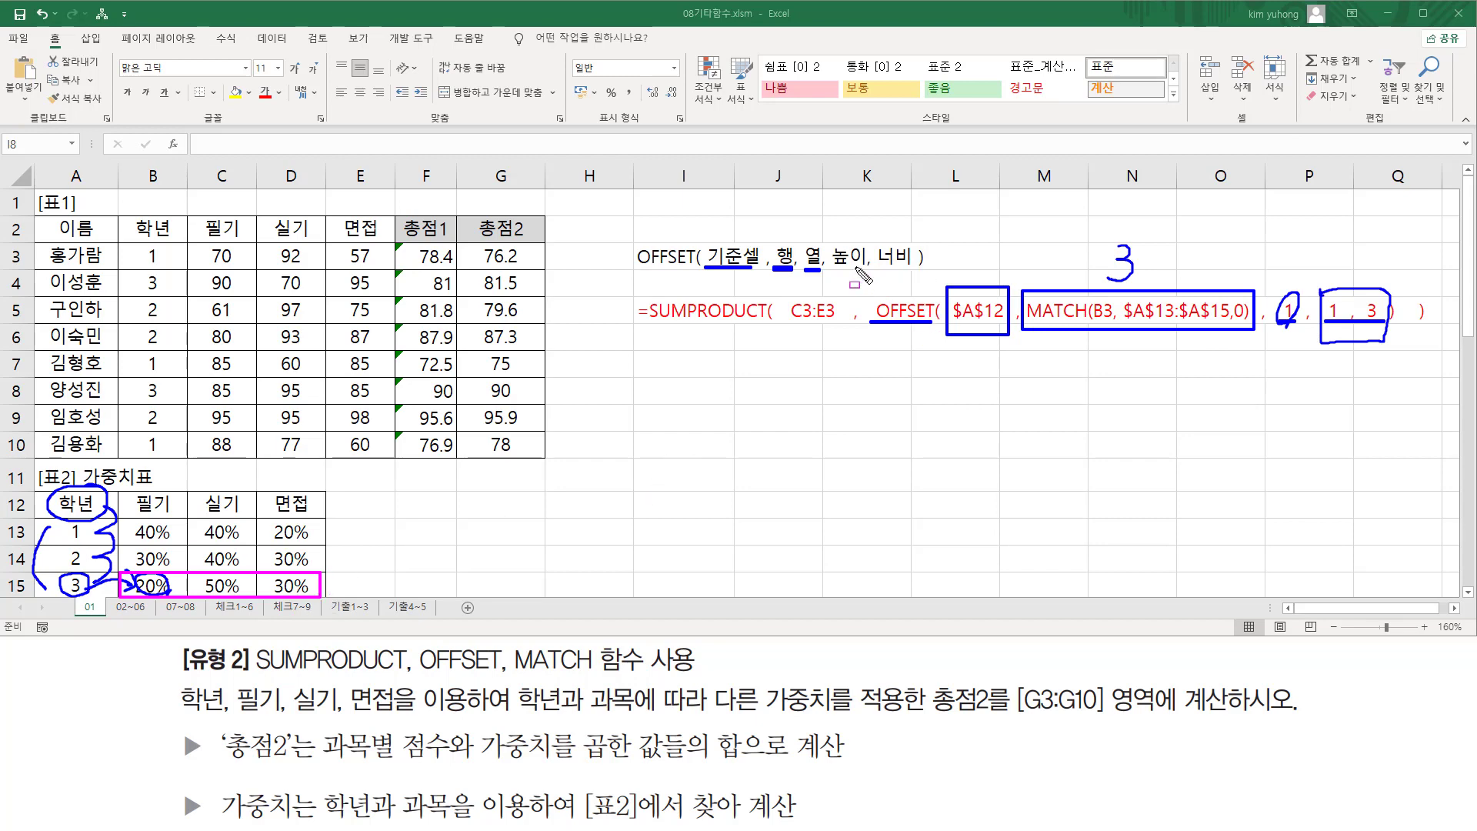
{"action": "mouse_move", "coordinate": [872, 284]}
{"action": "left_mouse_down"}
{"action": "mouse_move", "coordinate": [932, 356]}
{"action": "mouse_move", "coordinate": [1408, 350]}
{"action": "left_mouse_up"}
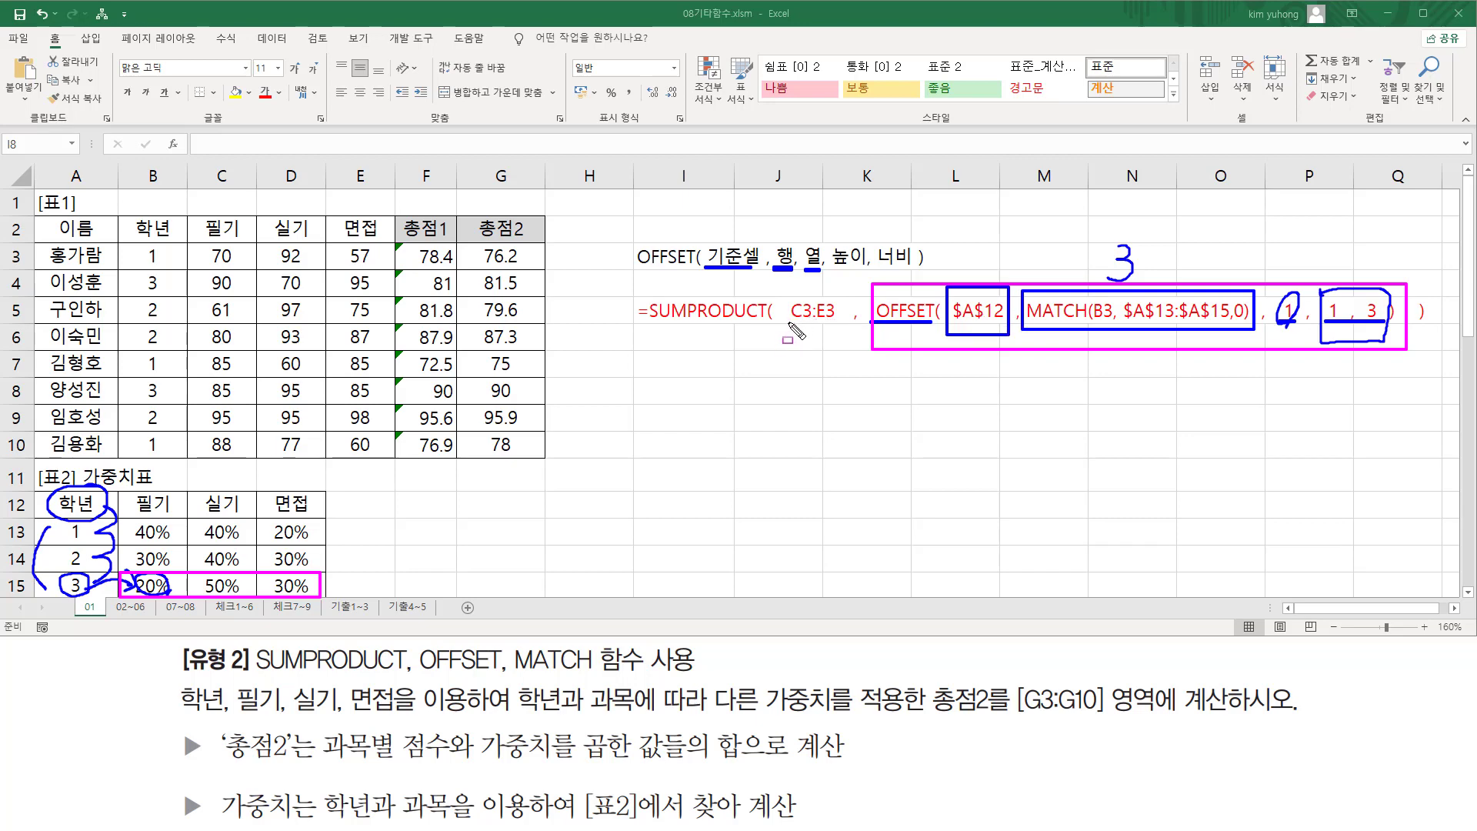
{"action": "left_click_drag", "start_coordinate": [788, 320], "coordinate": [835, 324]}
{"action": "left_click_drag", "start_coordinate": [479, 246], "coordinate": [536, 461]}
{"action": "key", "text": "Escape"}
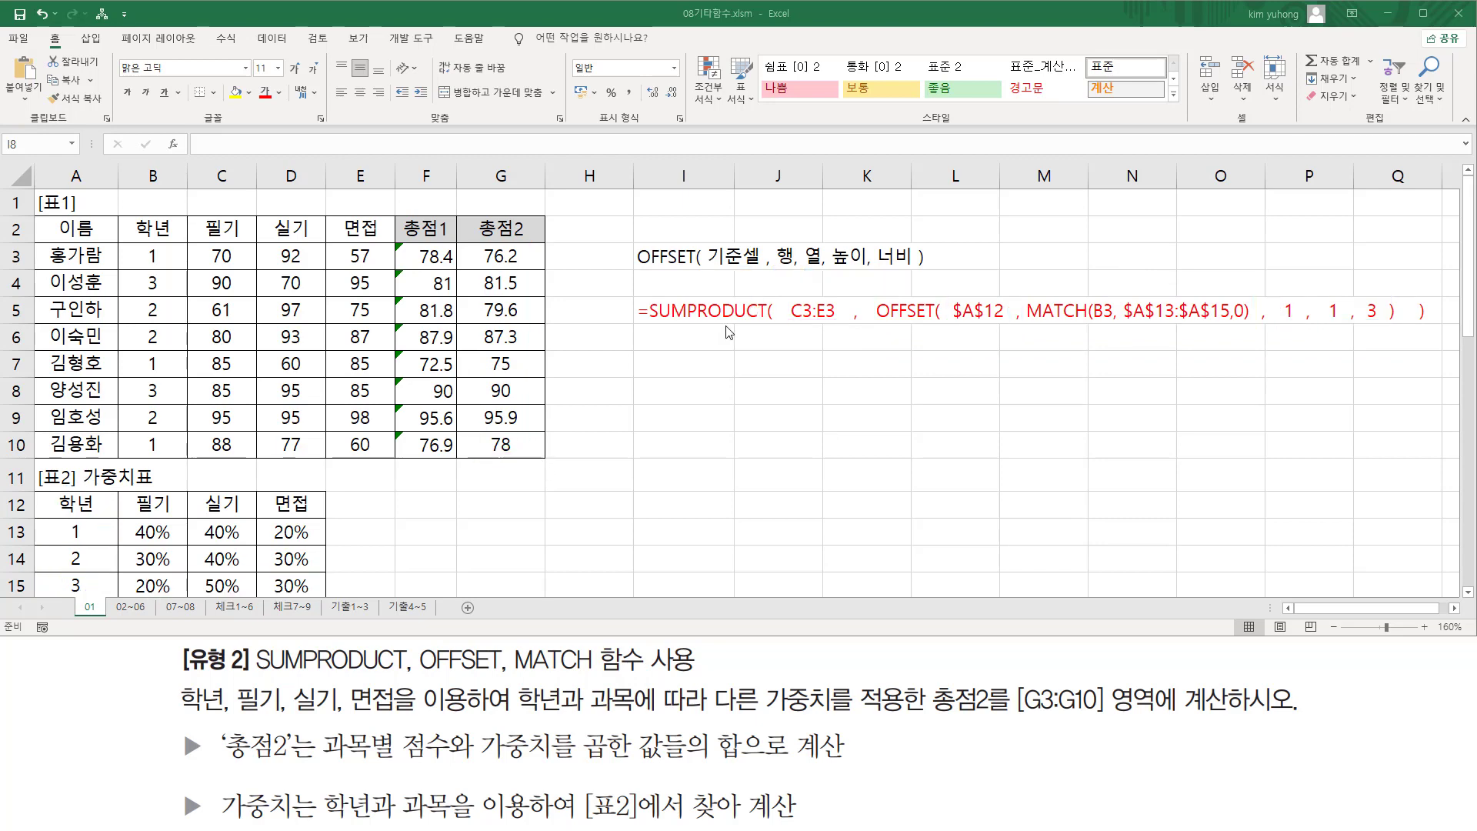